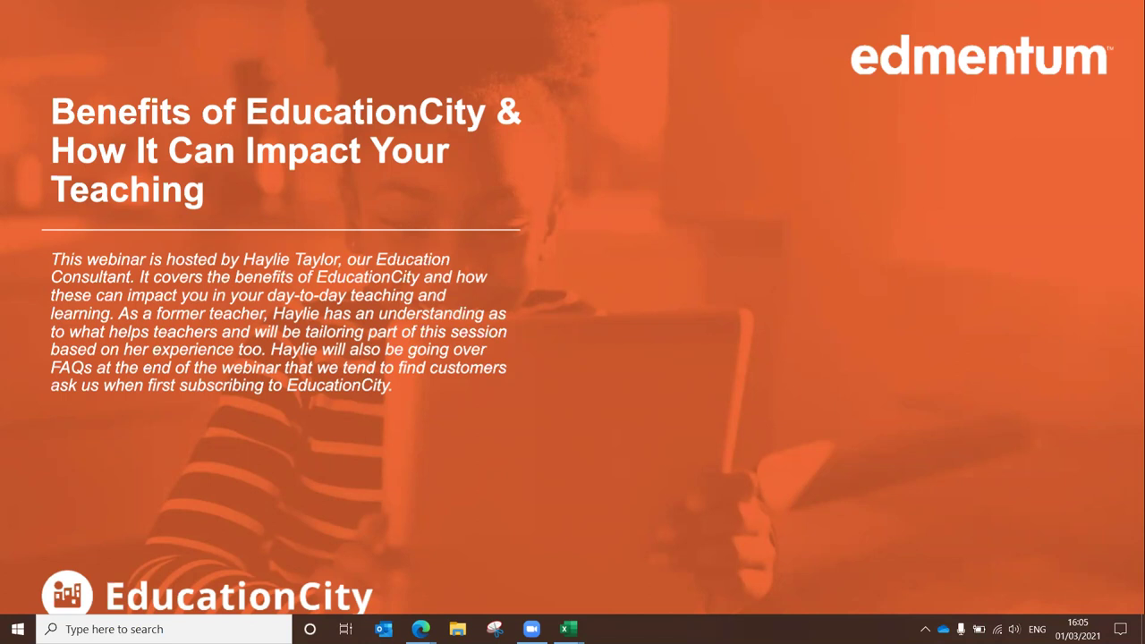
left_click(617, 400)
left_click(616, 401)
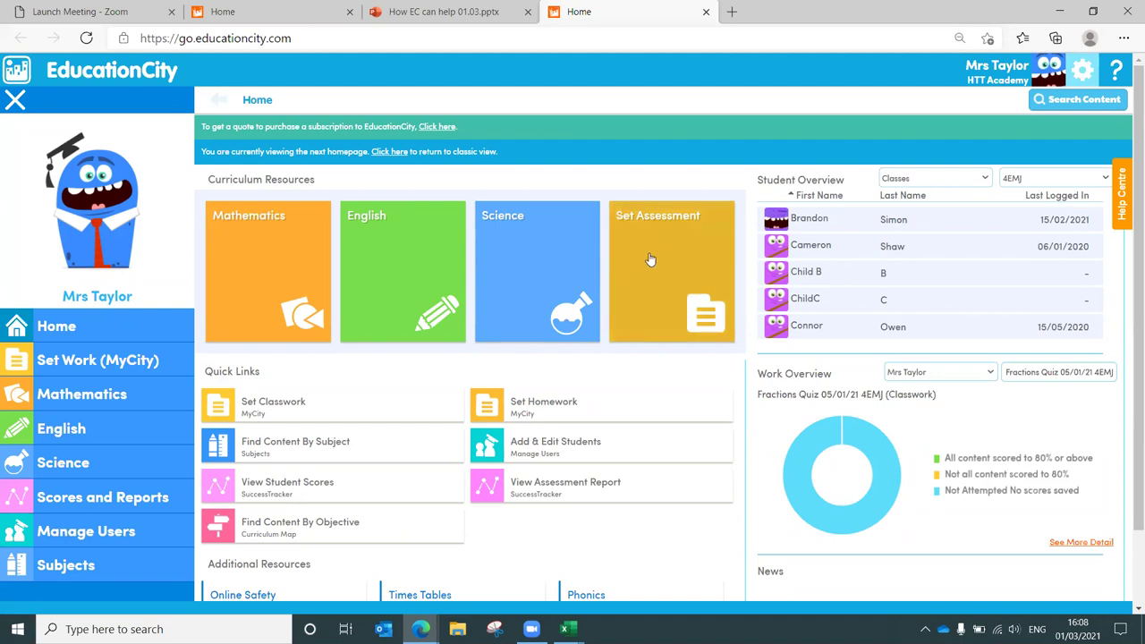
Start a new assessment assigned to class 4EMJ and continue to the assessment list
left_click(649, 258)
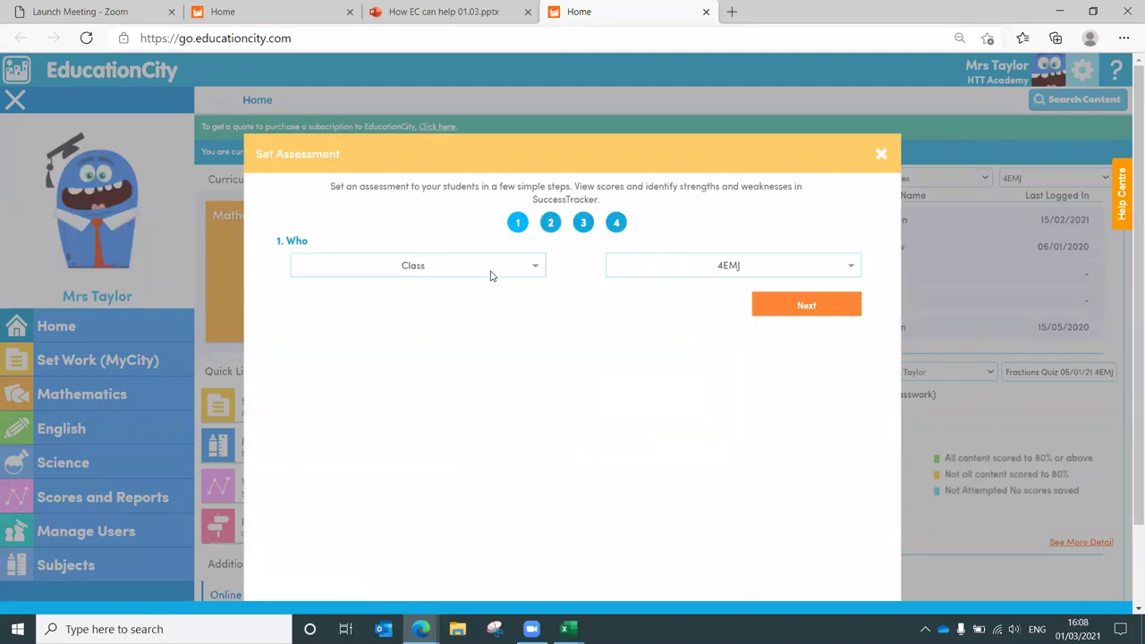
left_click(491, 275)
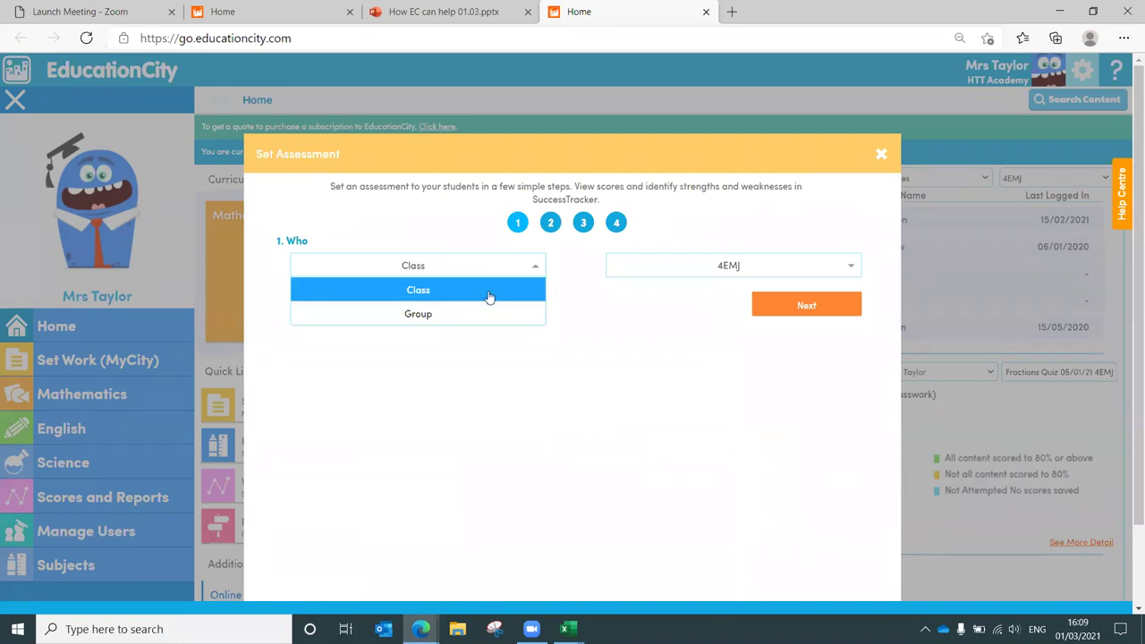
left_click(489, 294)
left_click(750, 268)
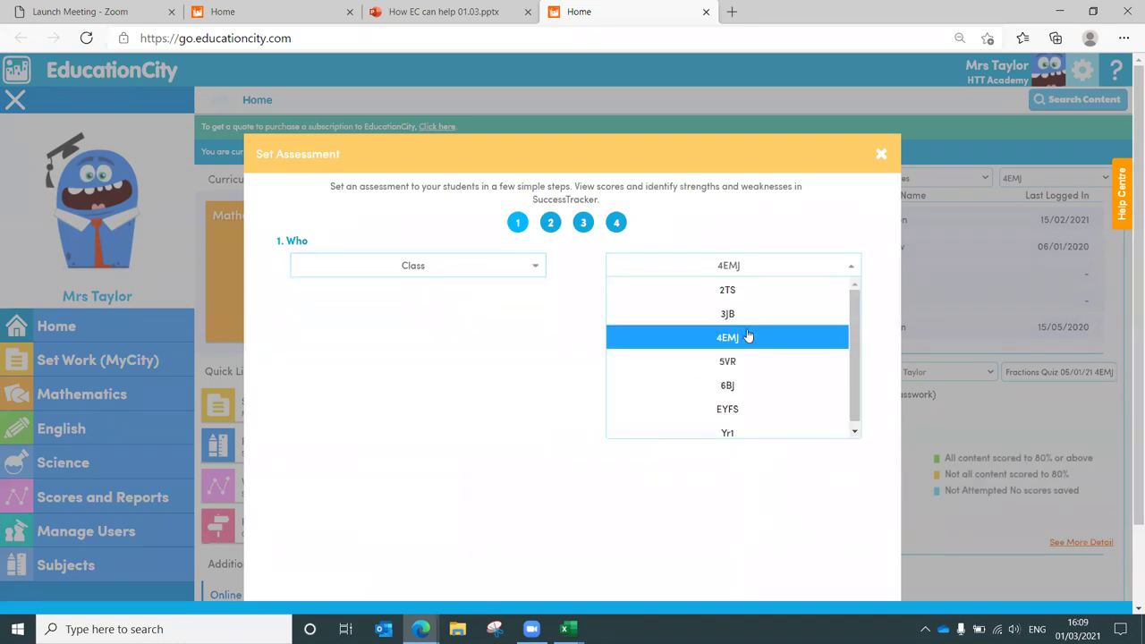
left_click(748, 336)
left_click(837, 309)
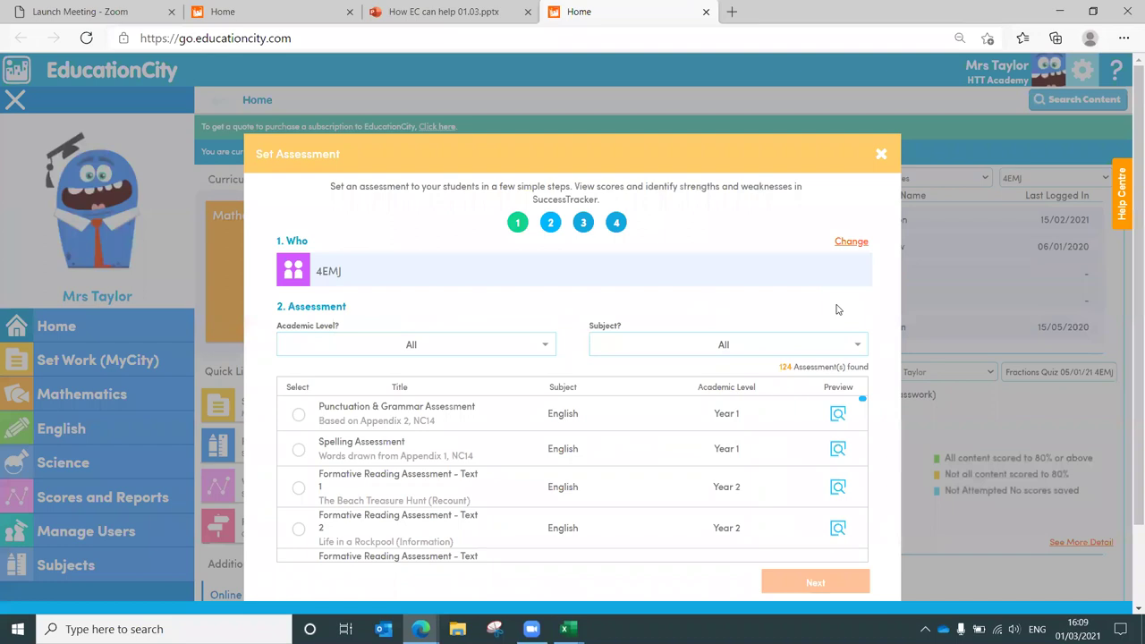
Filter the assessment list to Year 3 English, briefly checking Science before returning to English
left_click(396, 345)
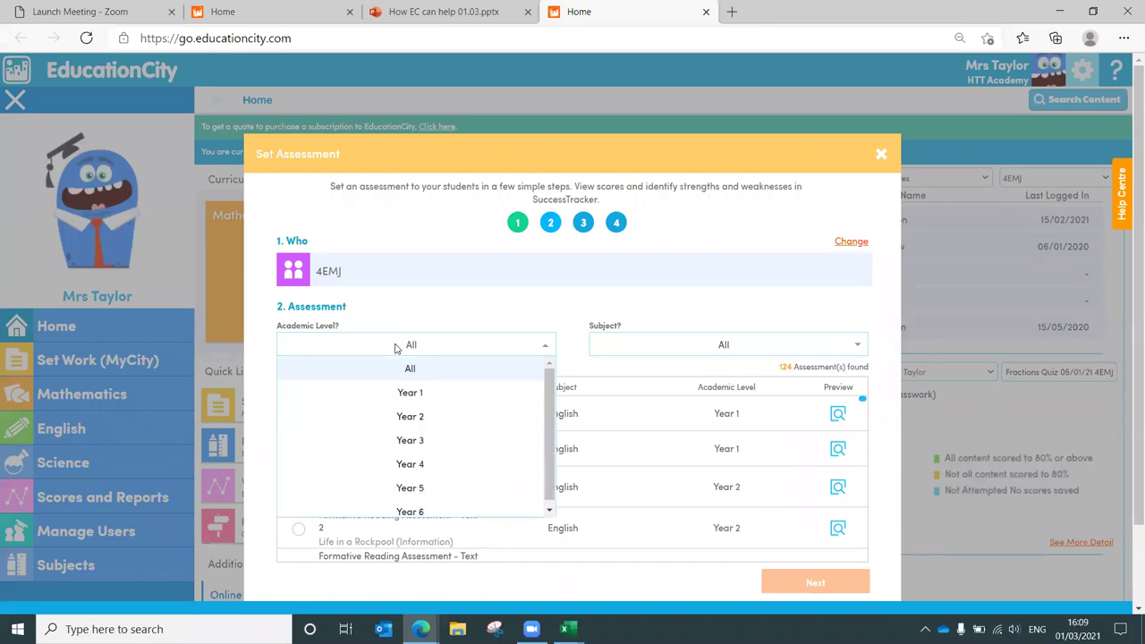
left_click(436, 445)
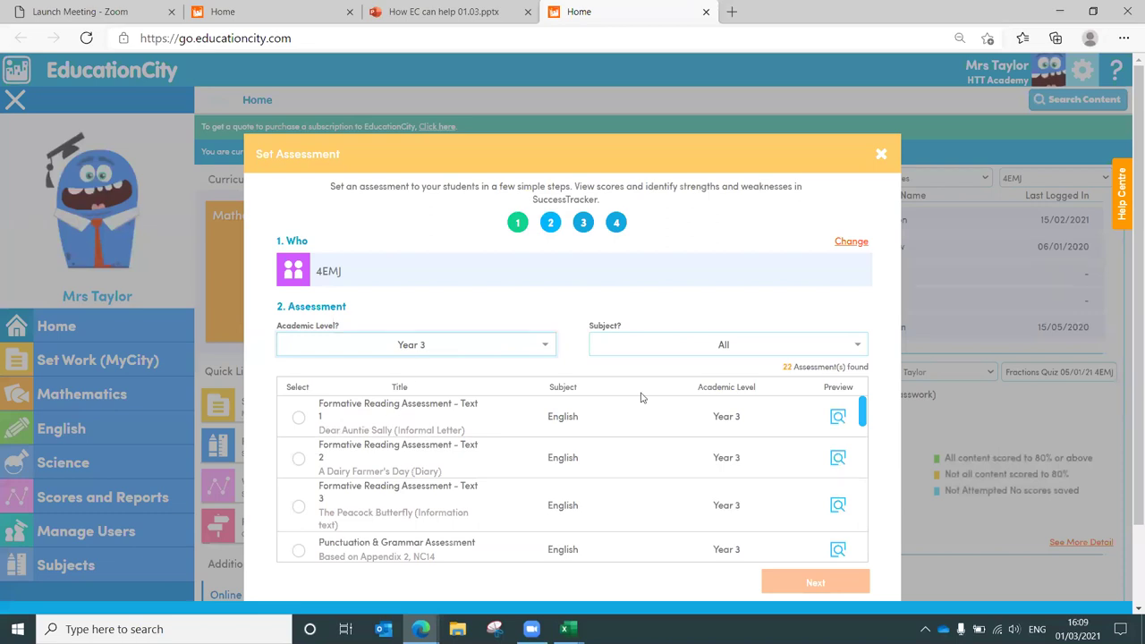
left_click_drag(865, 416, 869, 451)
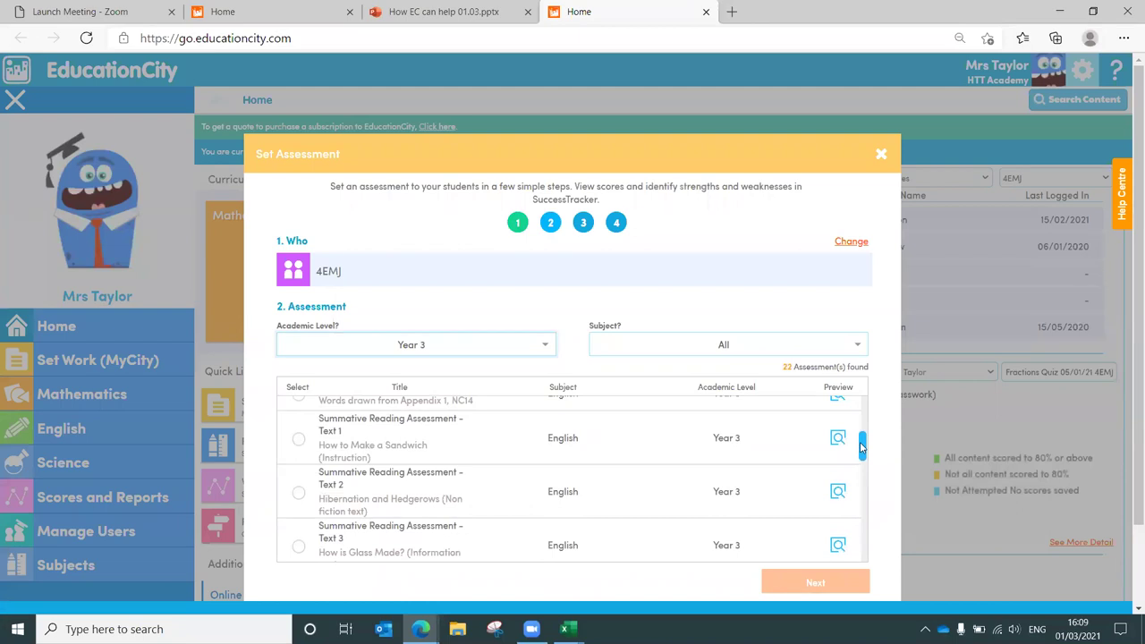
left_click(731, 348)
left_click(739, 394)
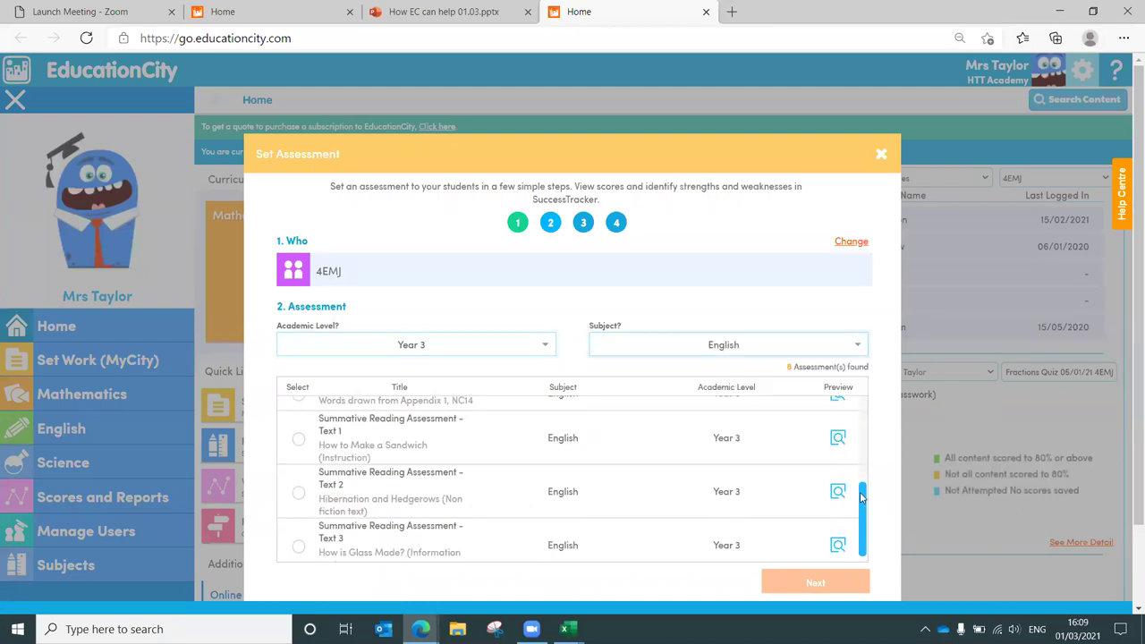
left_click_drag(864, 502, 863, 464)
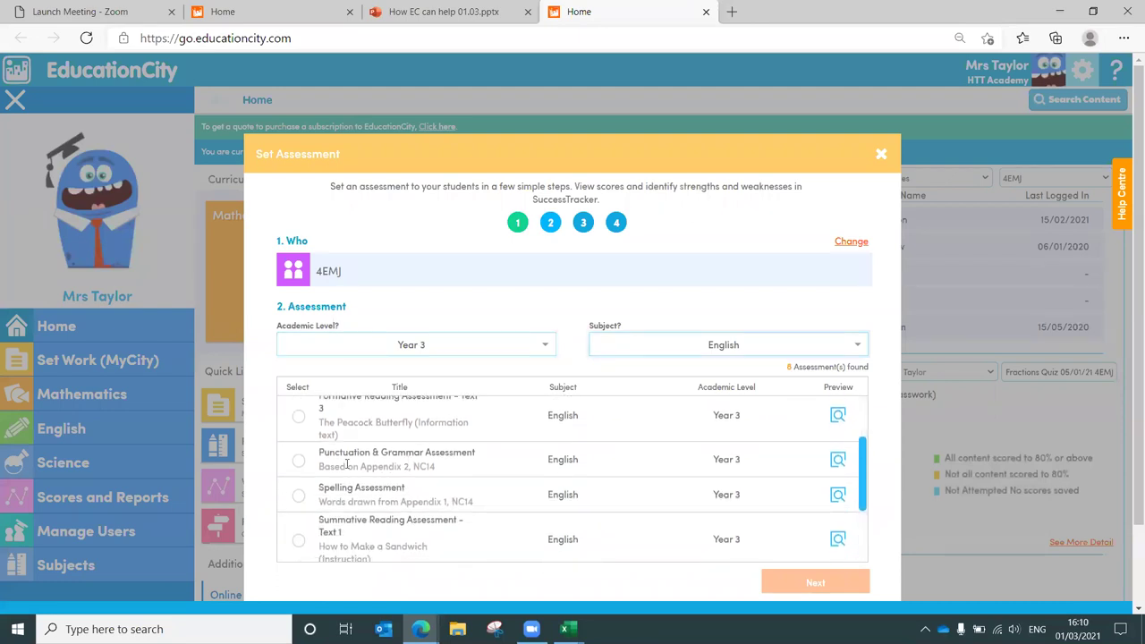
left_click(736, 346)
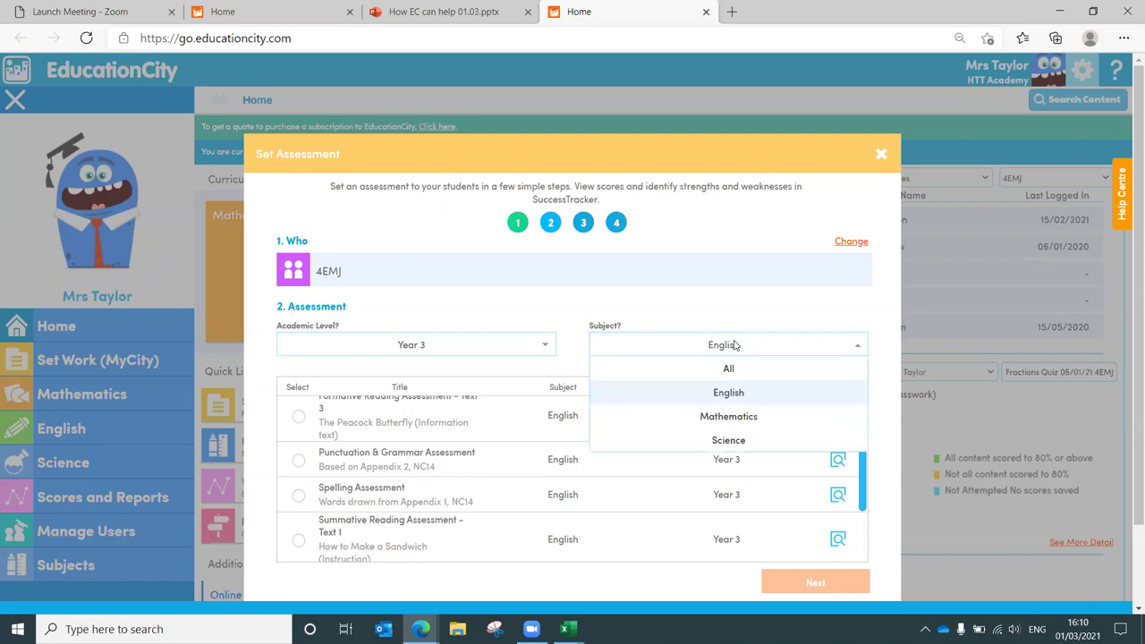
left_click(736, 440)
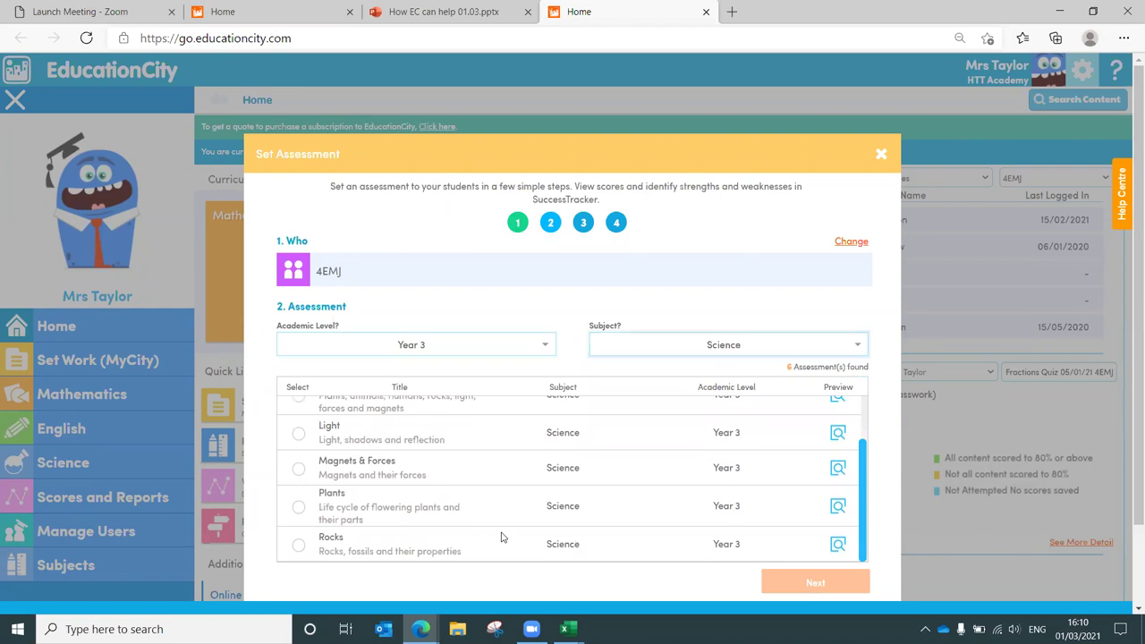
left_click_drag(864, 492, 855, 429)
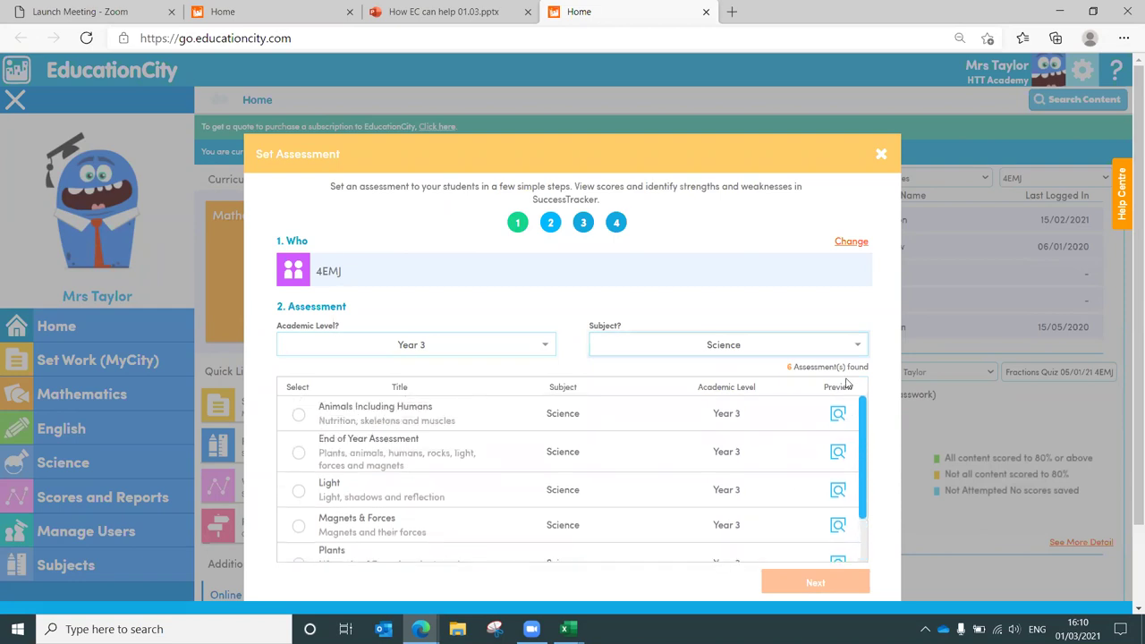
left_click(694, 354)
left_click(738, 394)
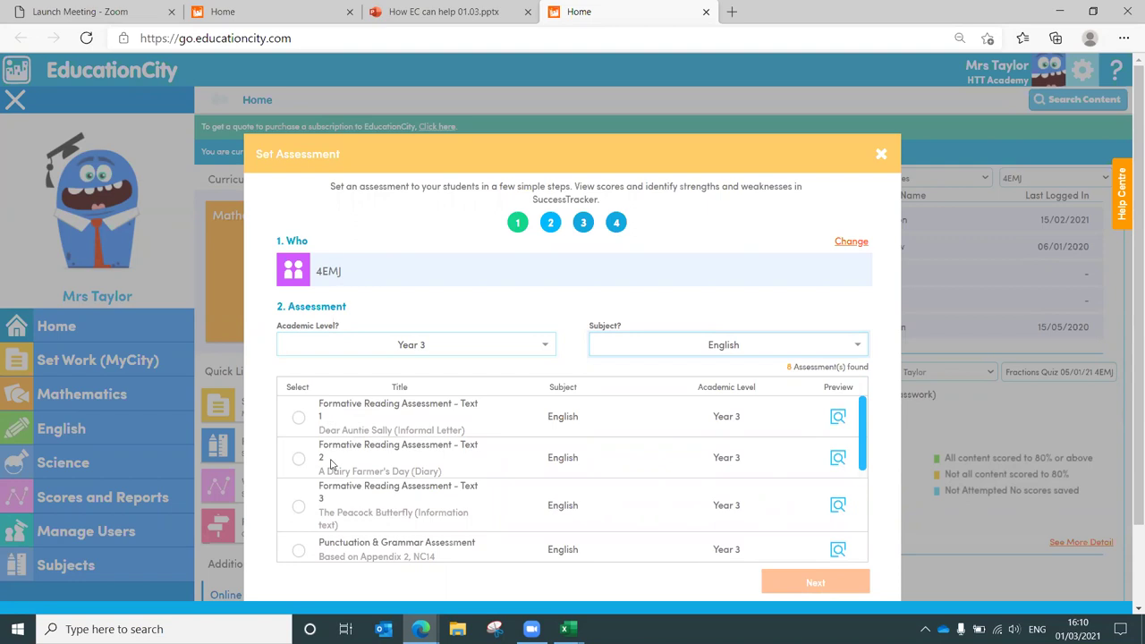
Pick Formative Reading Assessment – Text 2 and publish it from Mon 01/03/21 to Tue 02/03/21
left_click(300, 458)
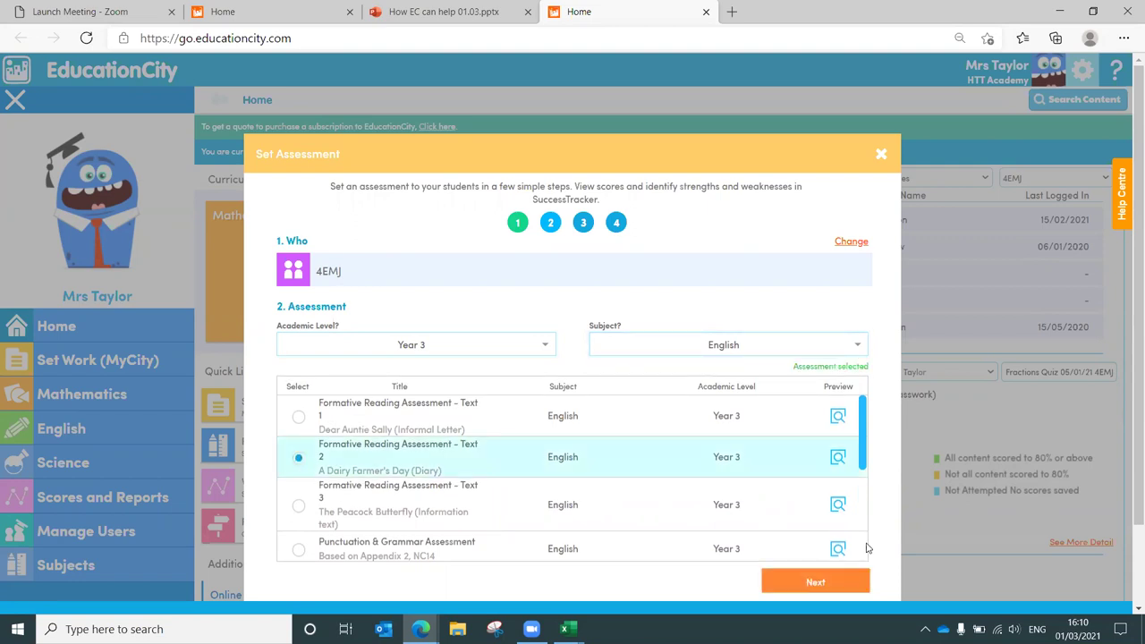
left_click(823, 582)
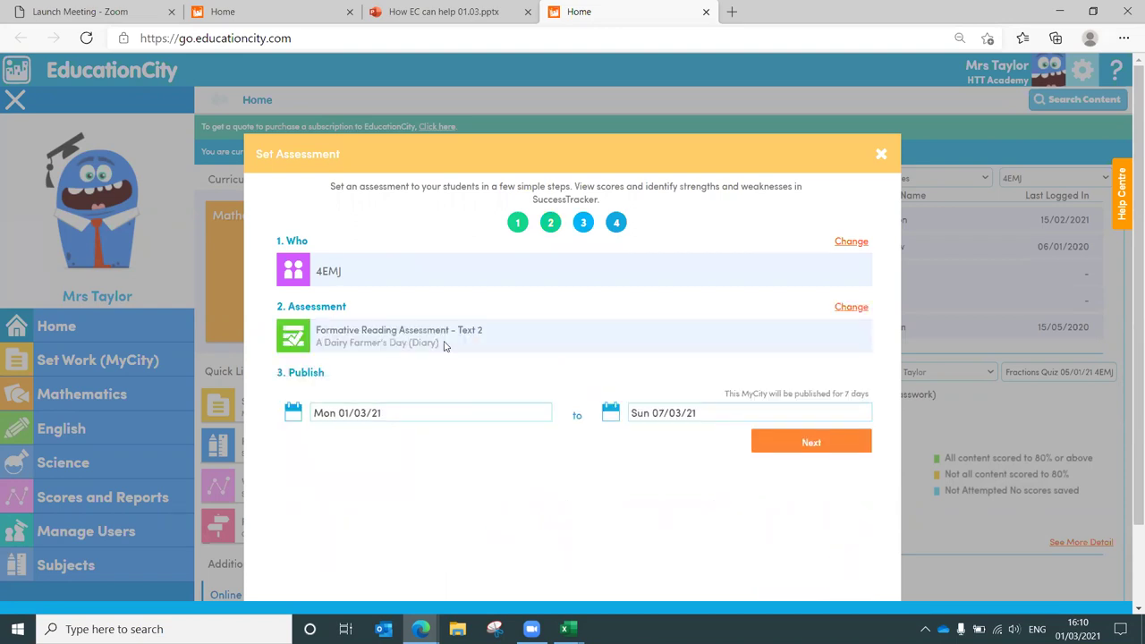
left_click(427, 412)
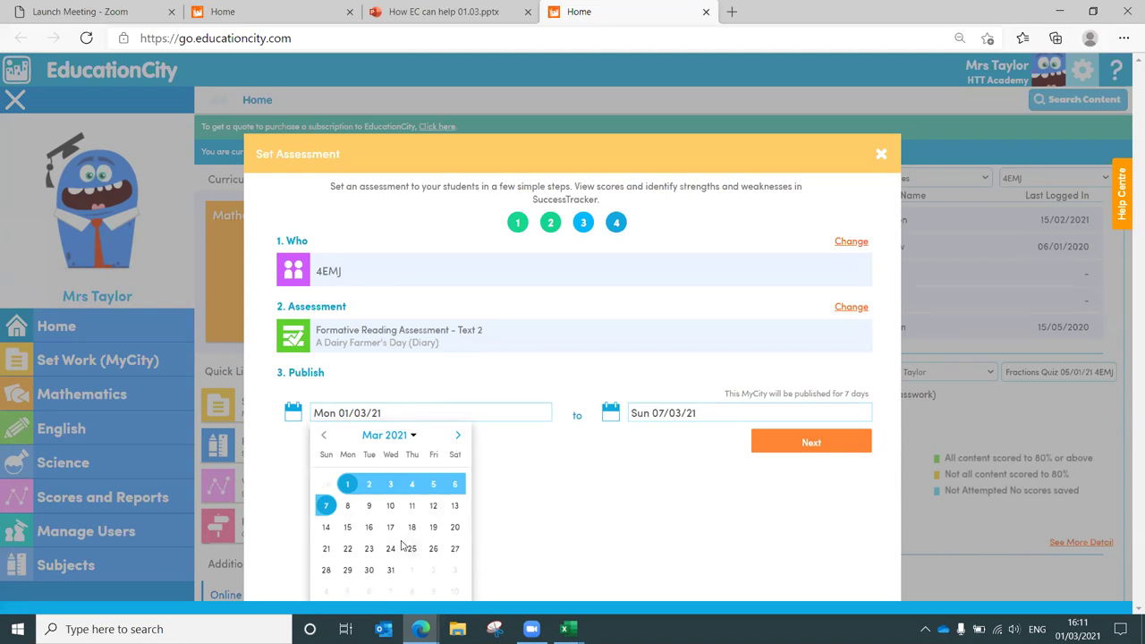
left_click(348, 491)
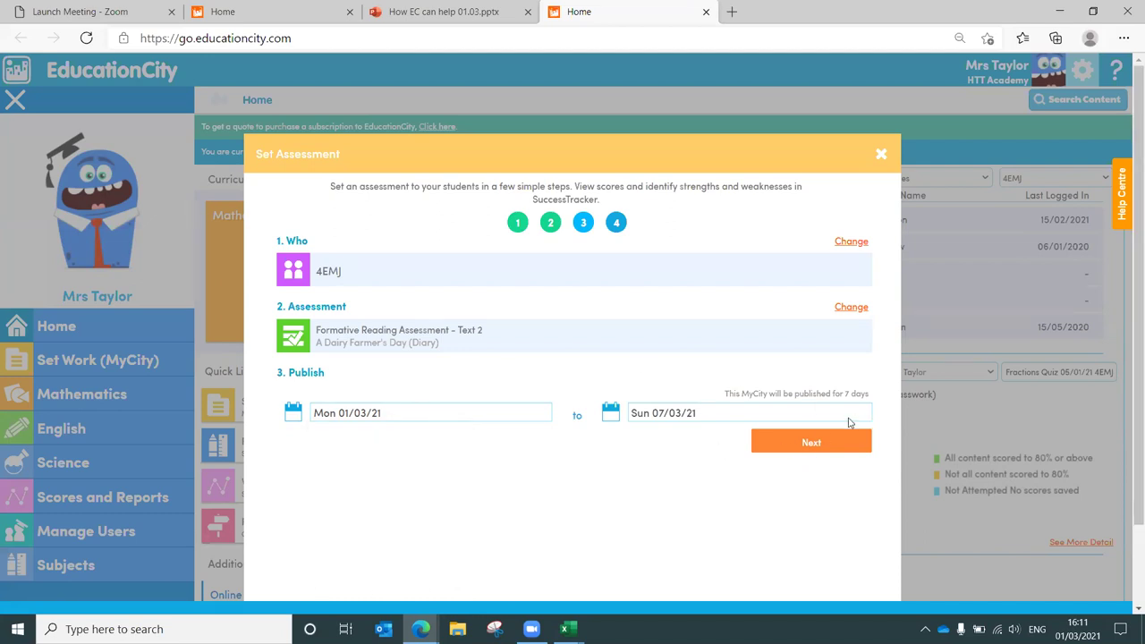
left_click(689, 416)
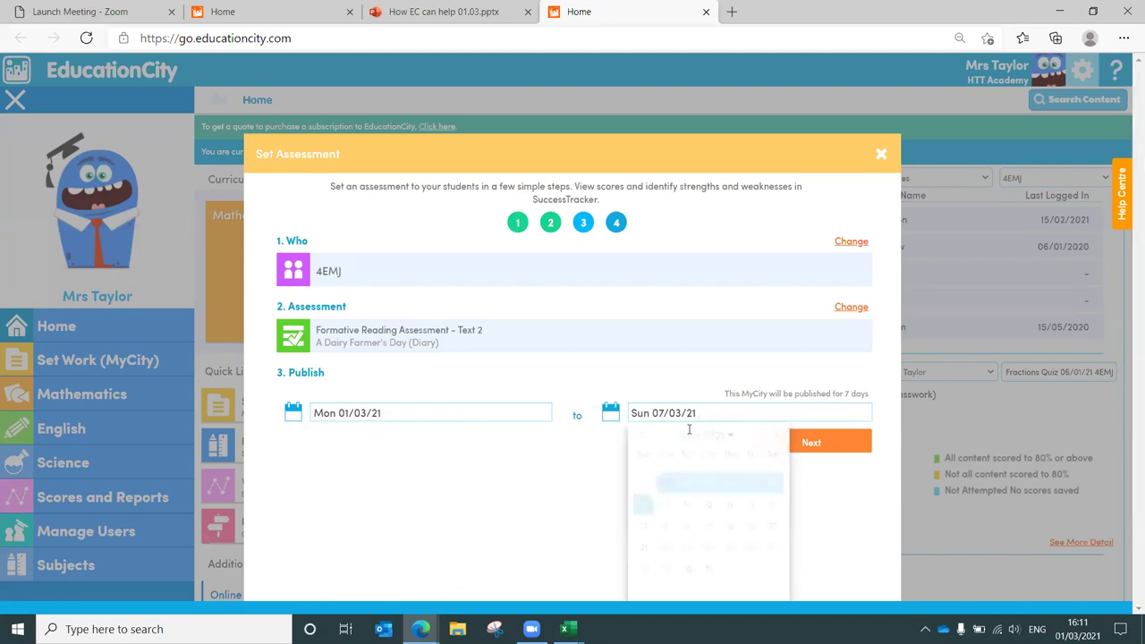
left_click(690, 484)
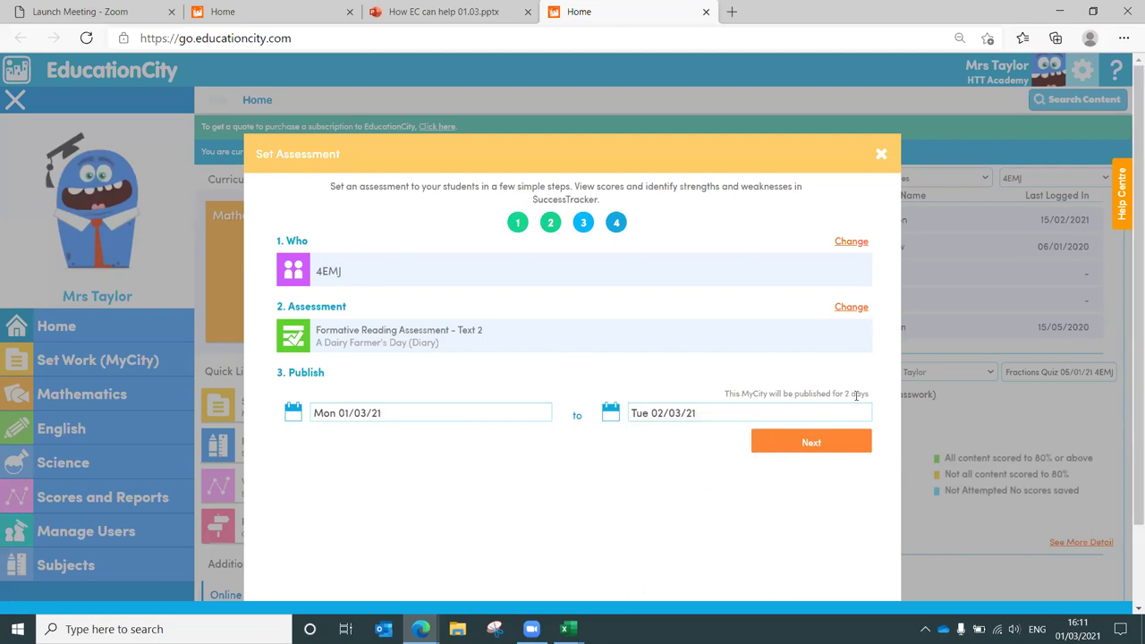
left_click(717, 421)
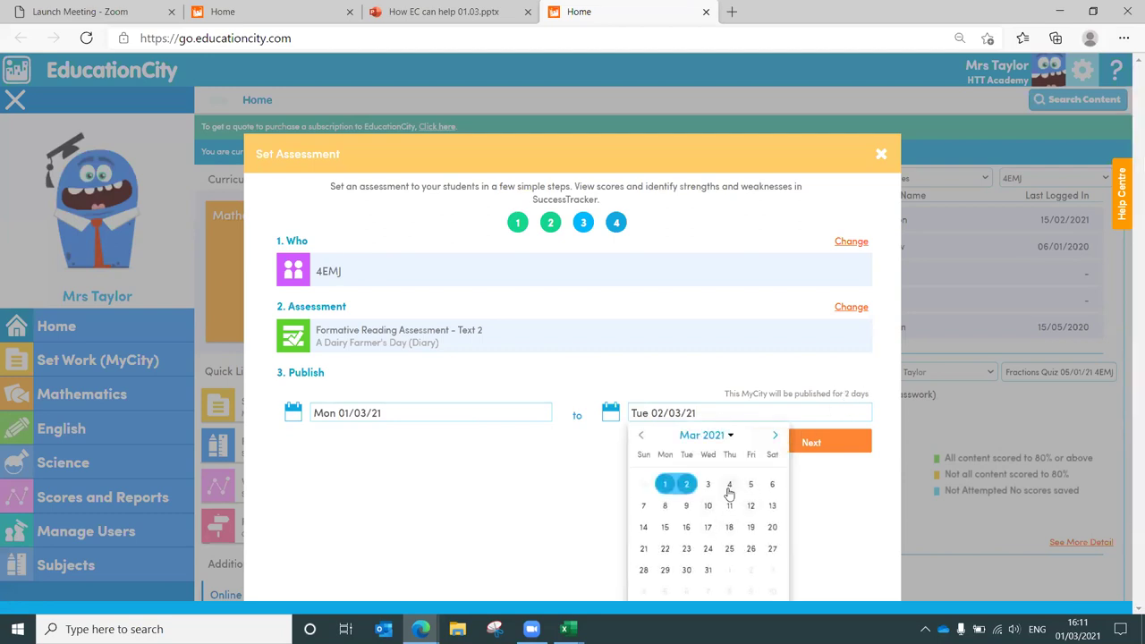
left_click(729, 484)
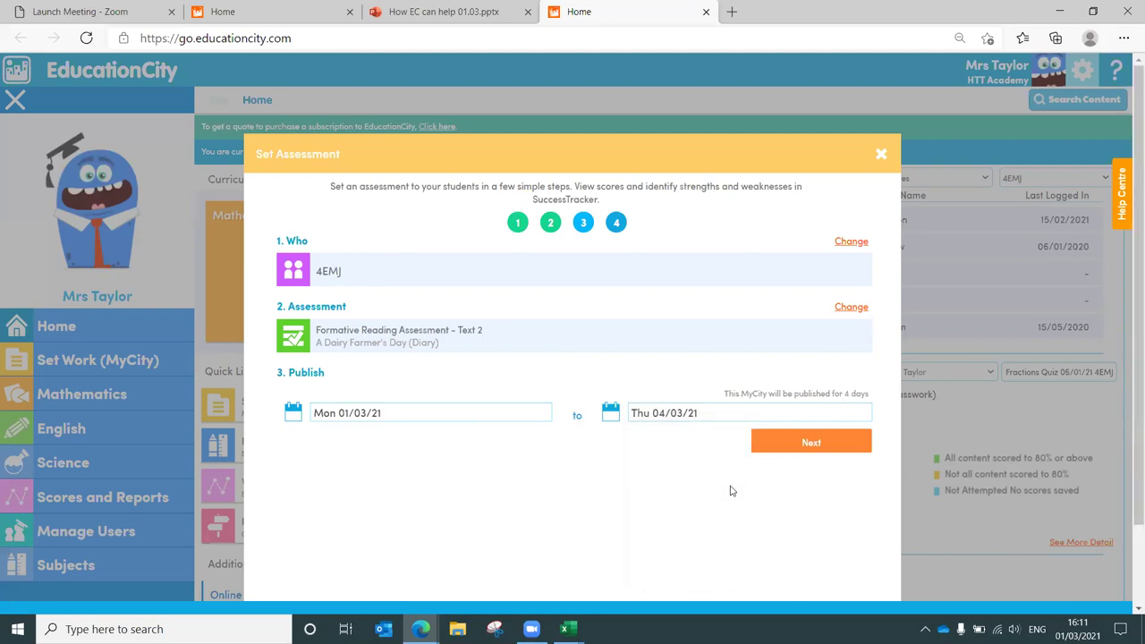
left_click(717, 424)
left_click(687, 485)
left_click(798, 447)
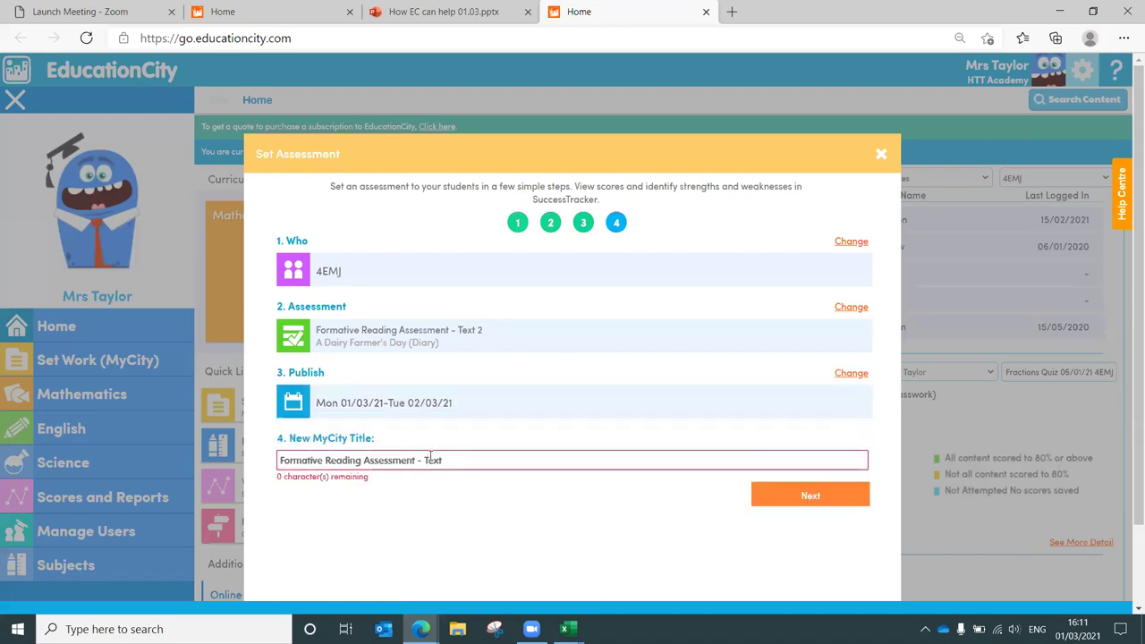
Replace the prefilled MyCity title with 'A Dairy Farmer 01/03', correcting the 'Farmer' typo
left_click_drag(442, 460, 268, 456)
key("BackSpace")
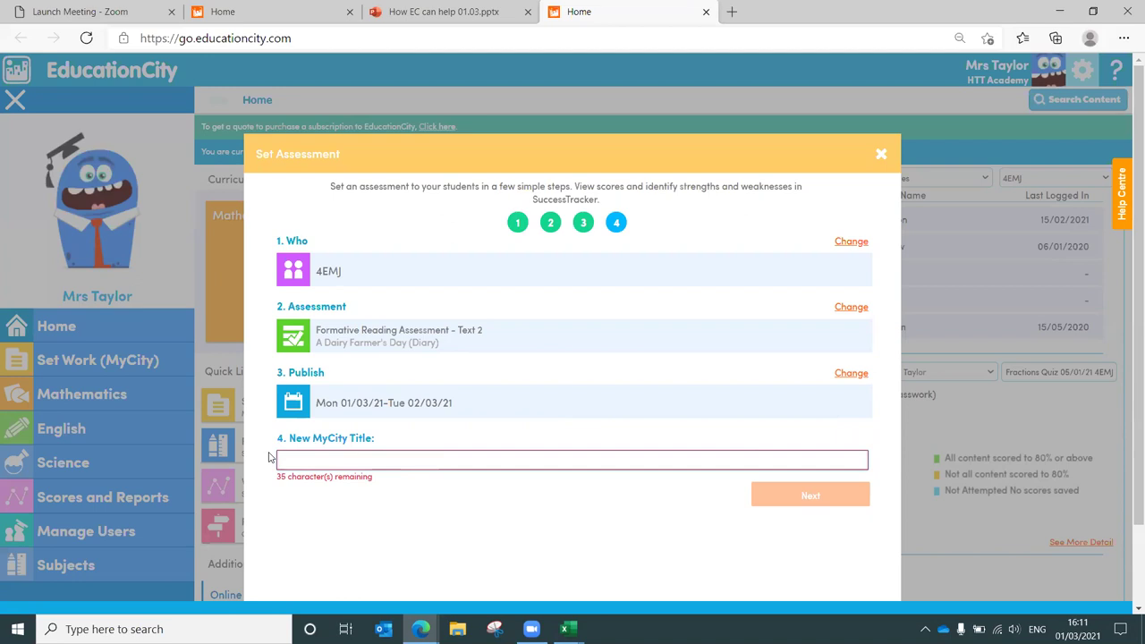
type("A Dai")
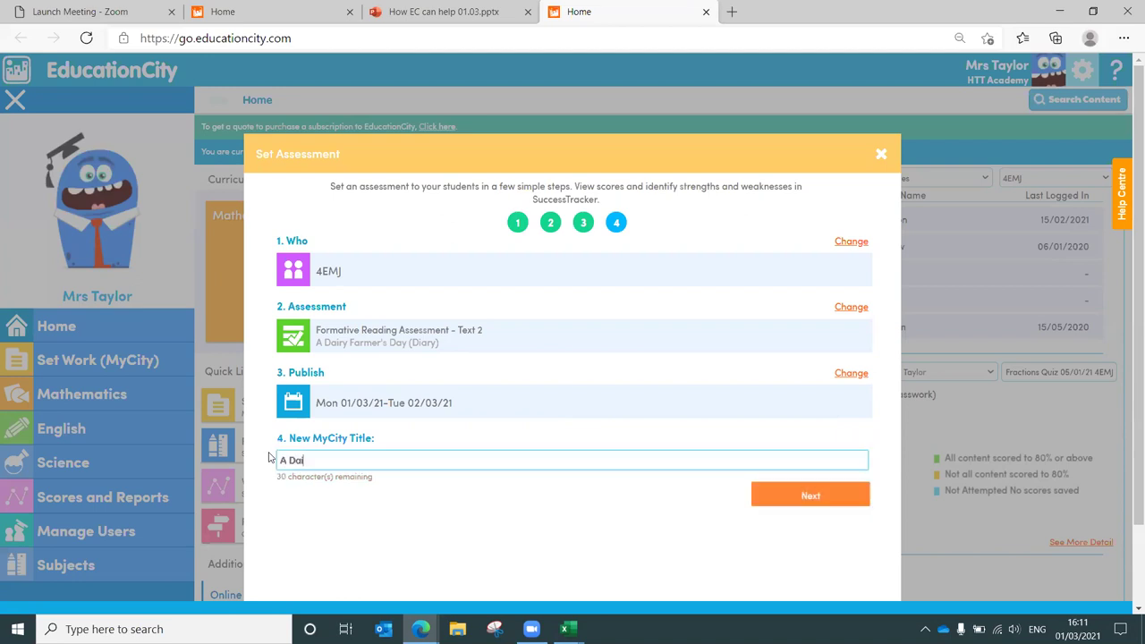
type("ry Farmer")
key("BackSpace")
key("BackSpace")
key("BackSpace")
type("rmer")
type("01/03")
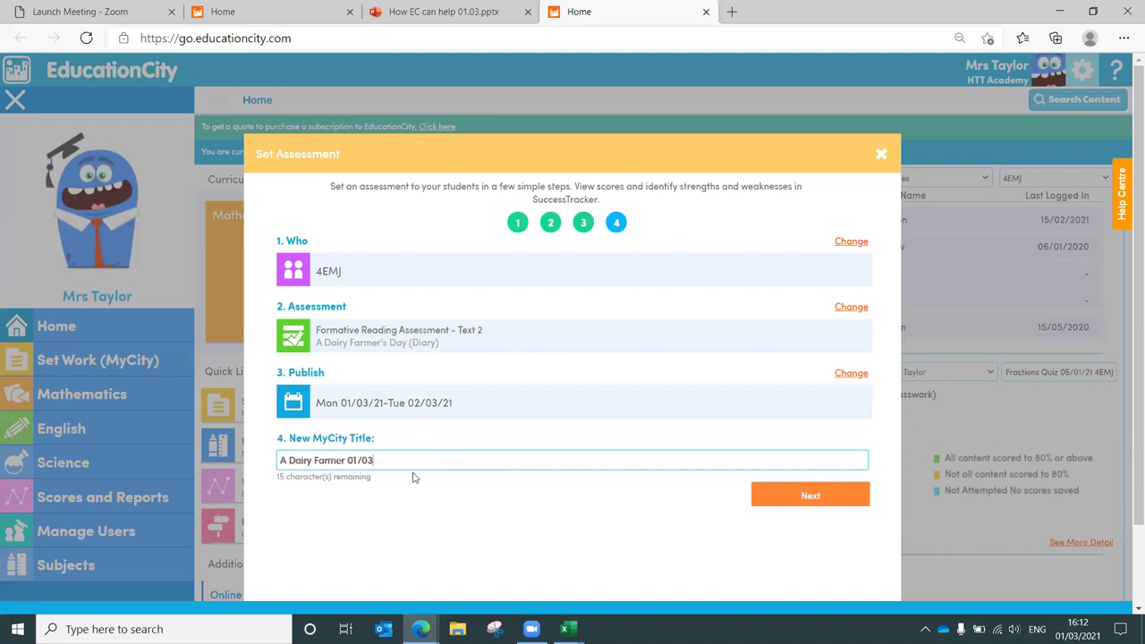
Review the 4EMJ assessment summary and finish creating the MyCity
left_click(822, 494)
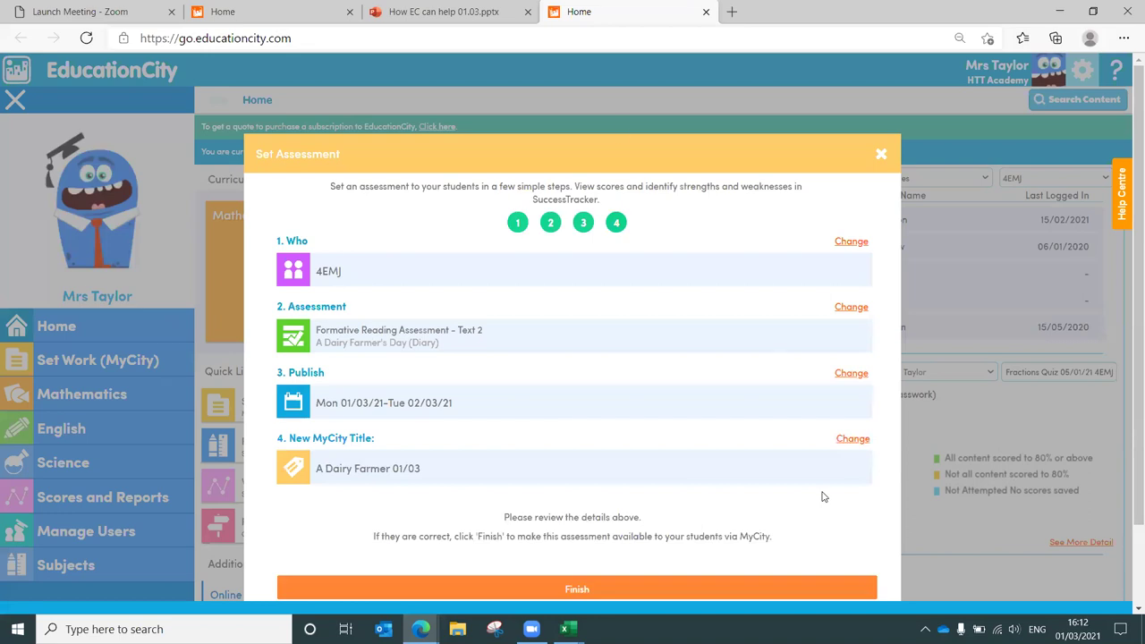
scroll(539, 537, "down", 1)
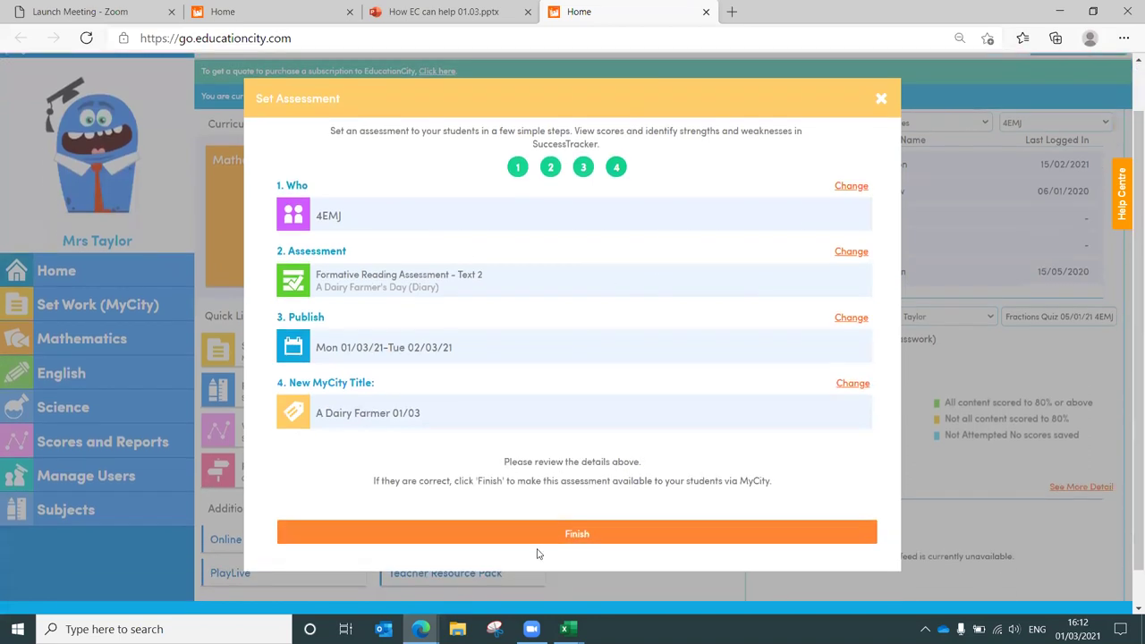
left_click(574, 534)
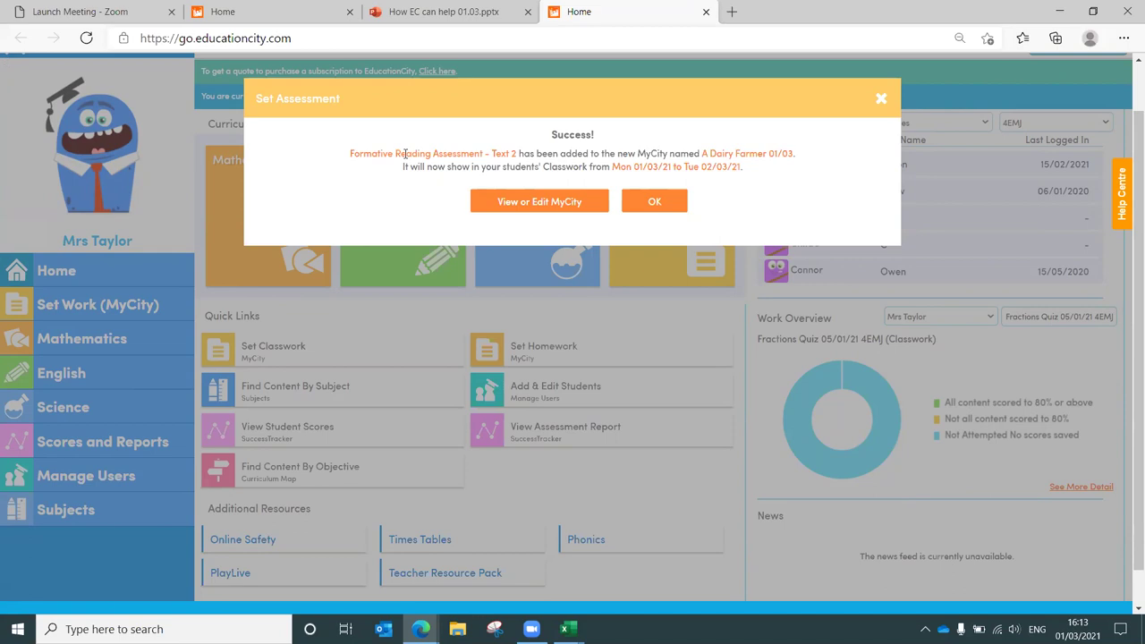
Dismiss the success message and set the Student Scores start date to 01/01/16
left_click(652, 207)
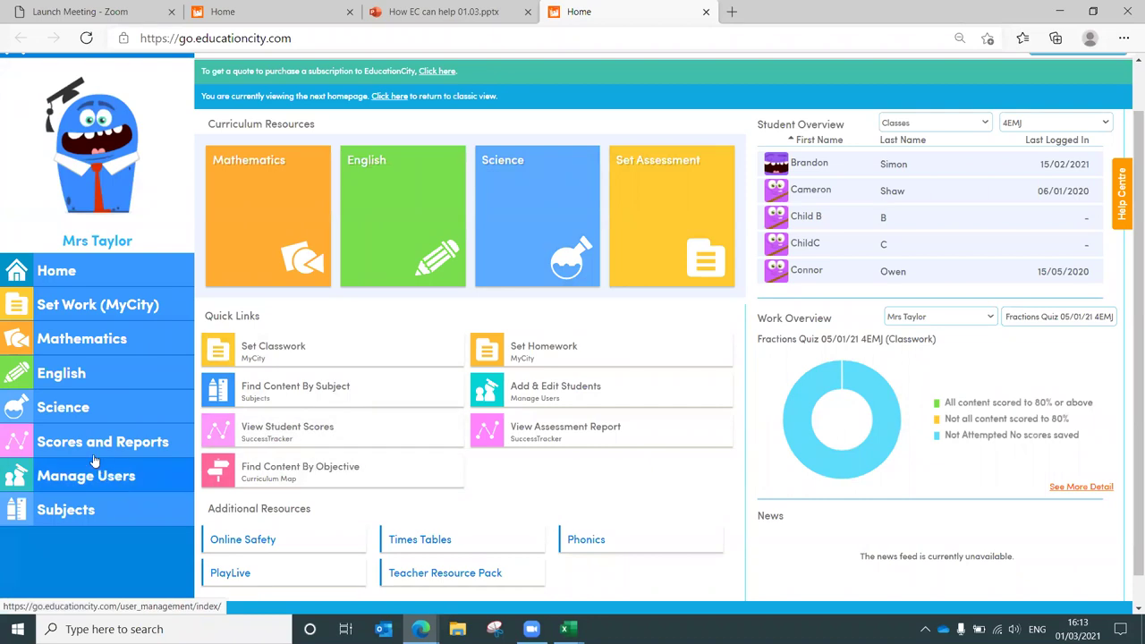
left_click(258, 433)
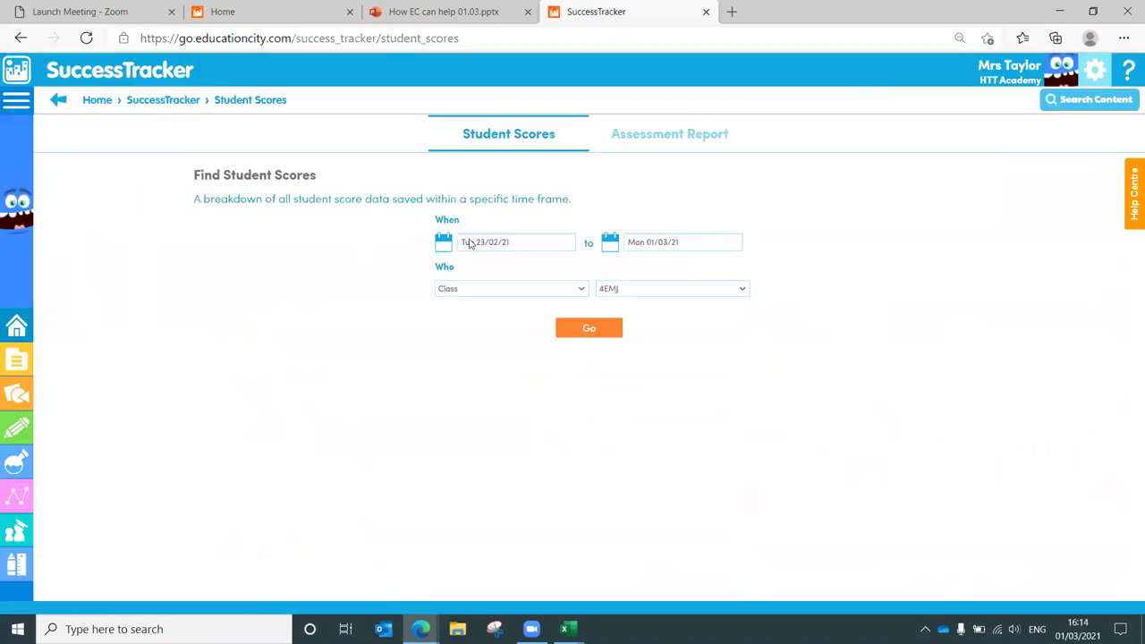
left_click(469, 243)
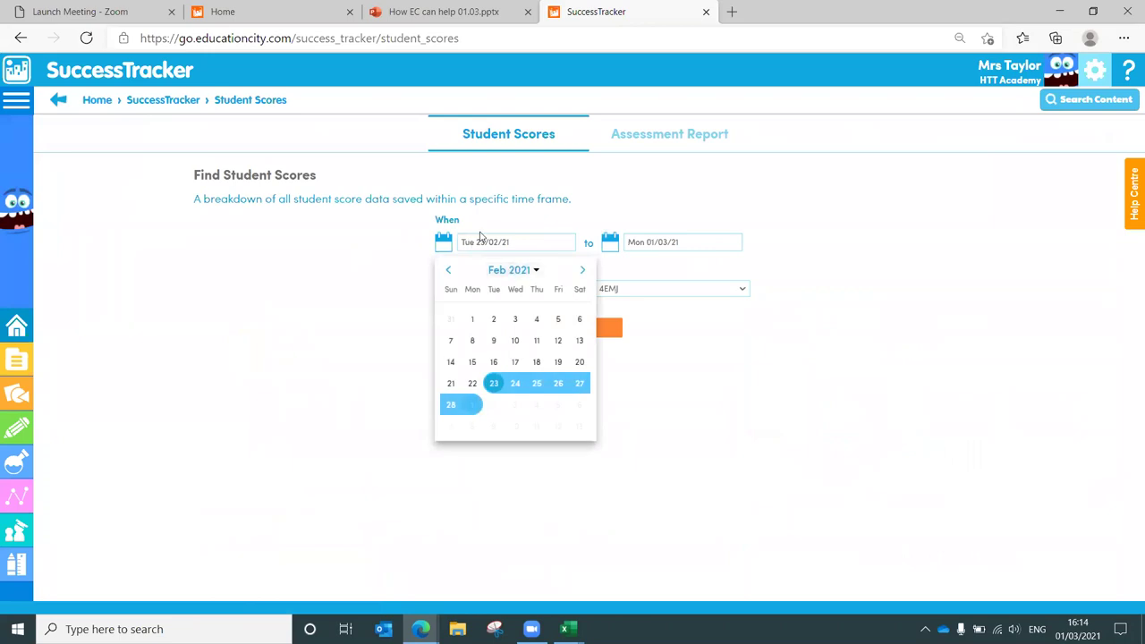
left_click(501, 277)
left_click(472, 321)
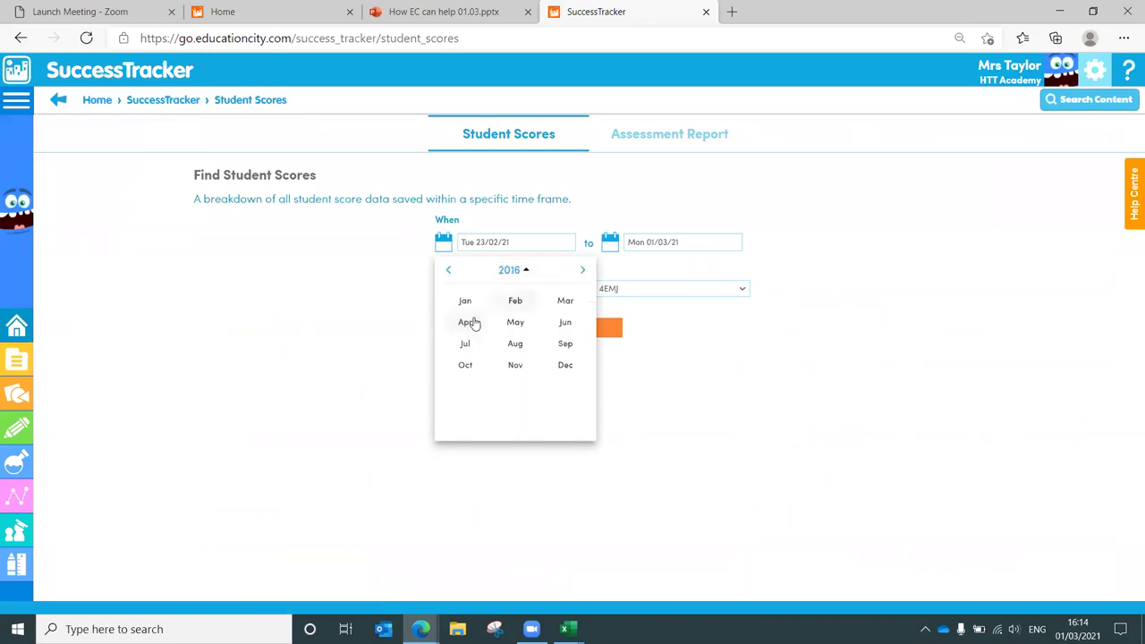
left_click(466, 304)
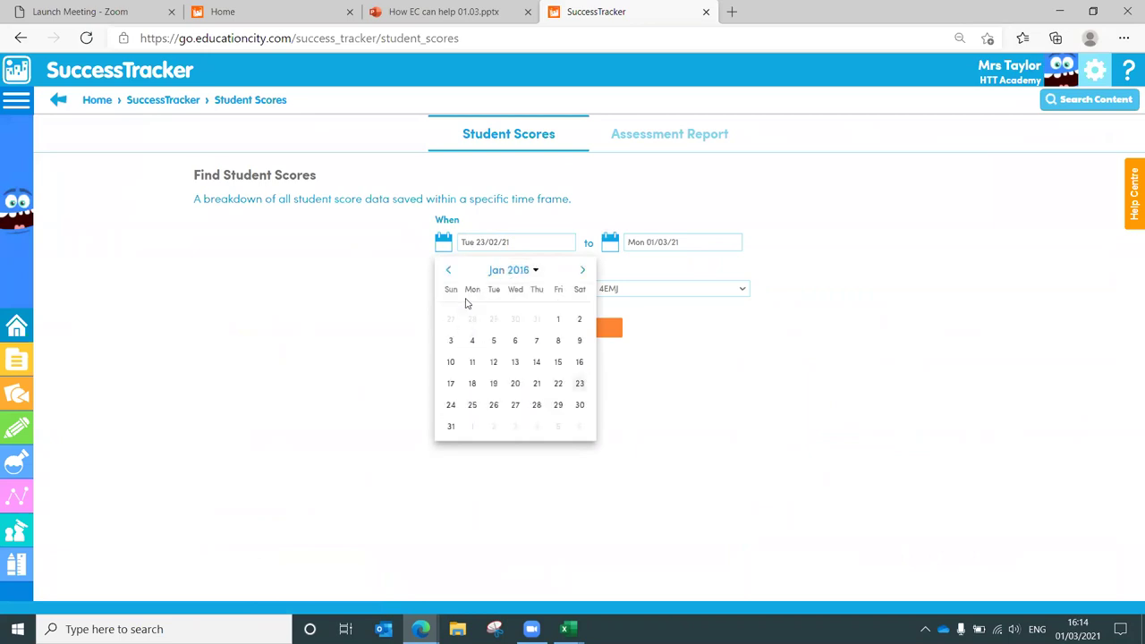
left_click(559, 322)
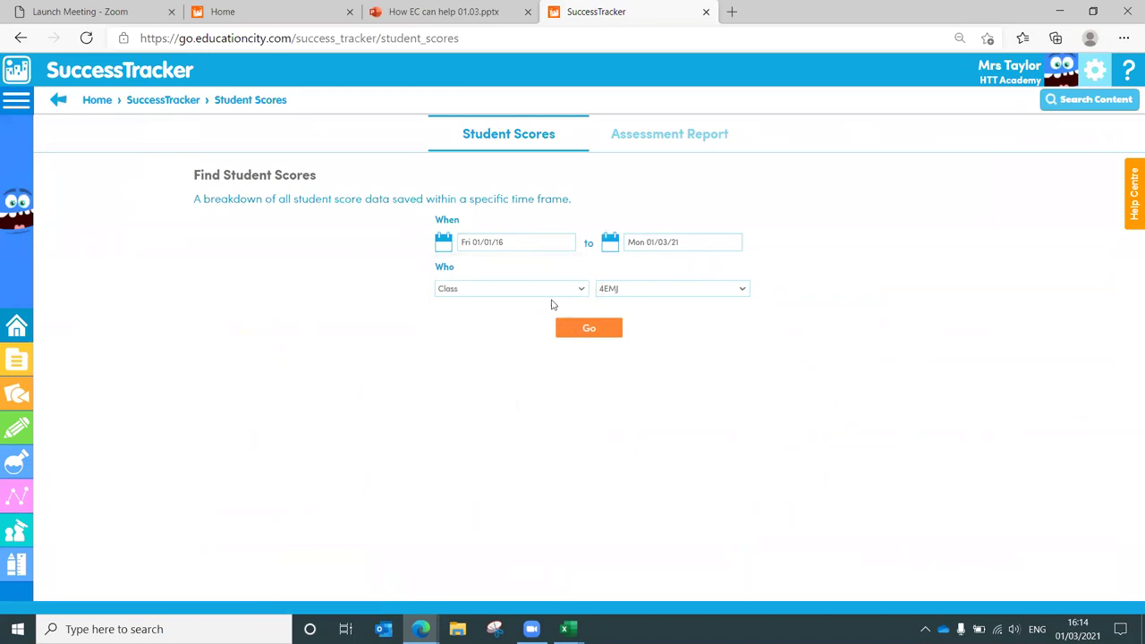
Keep reporting on the whole class and run the 4EMJ scores search
left_click(535, 290)
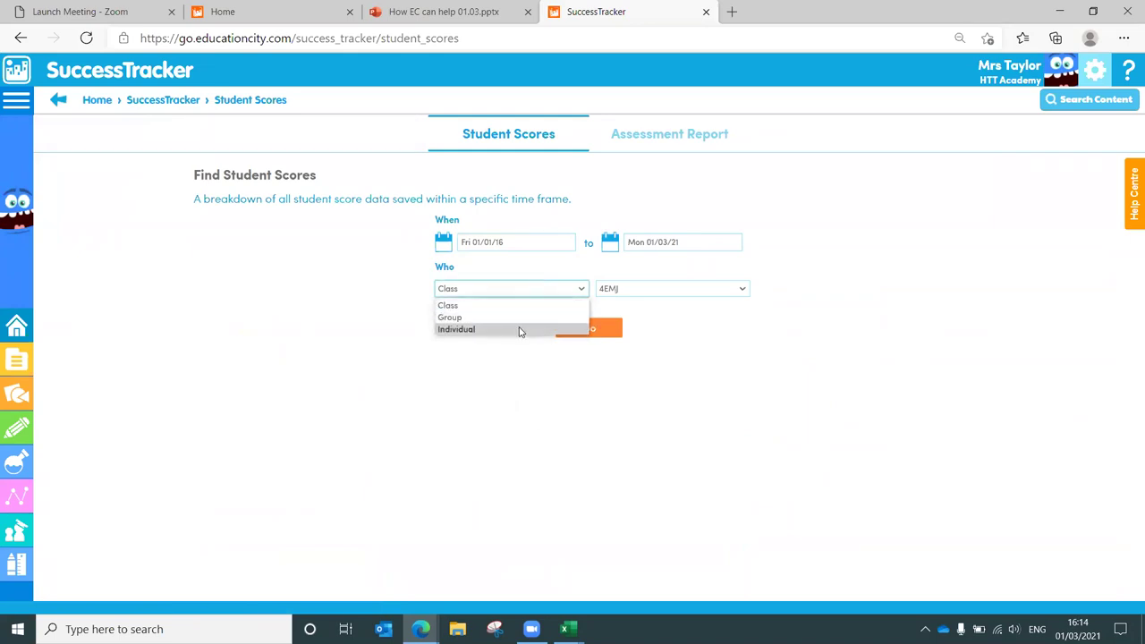
left_click(490, 305)
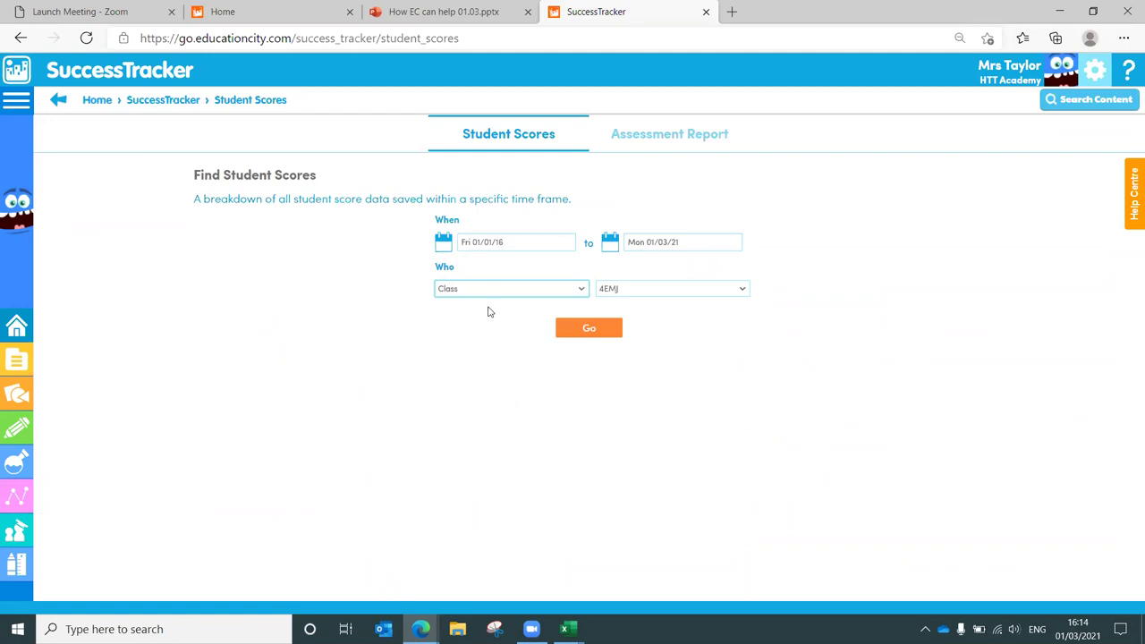
left_click(564, 334)
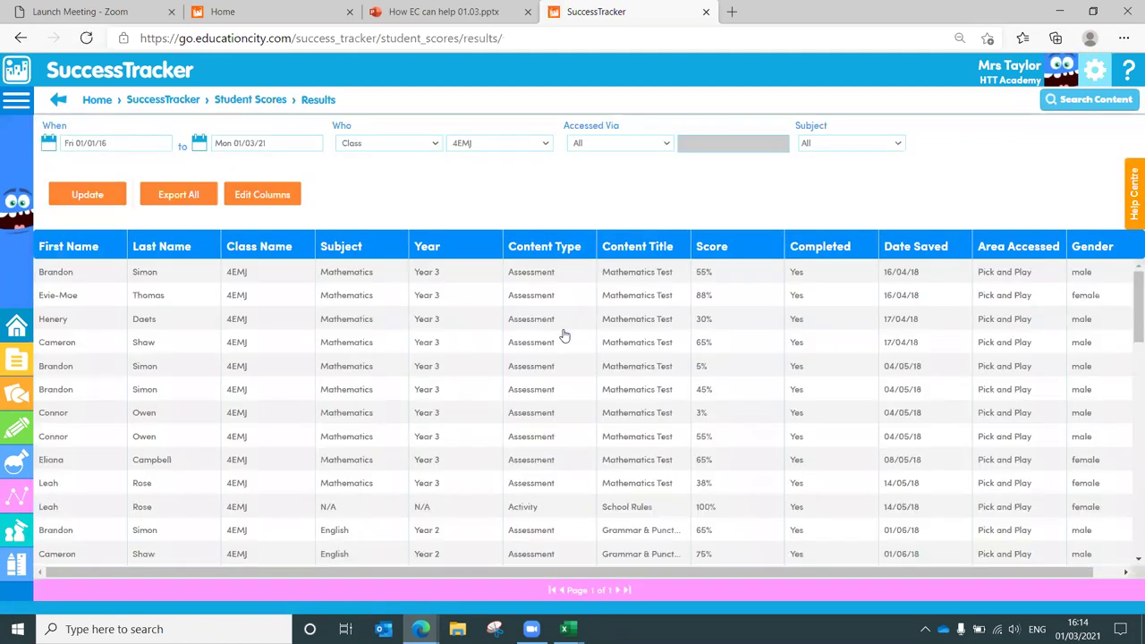
Sort the 4EMJ scores by Last Name and open Edit Columns
left_click(184, 251)
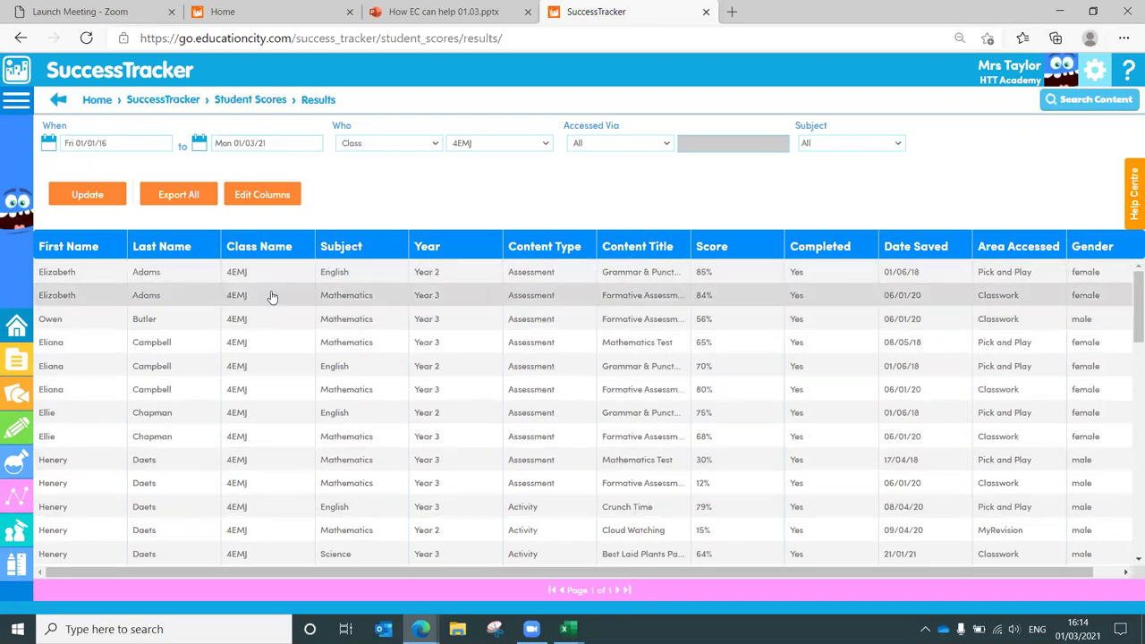
left_click(278, 197)
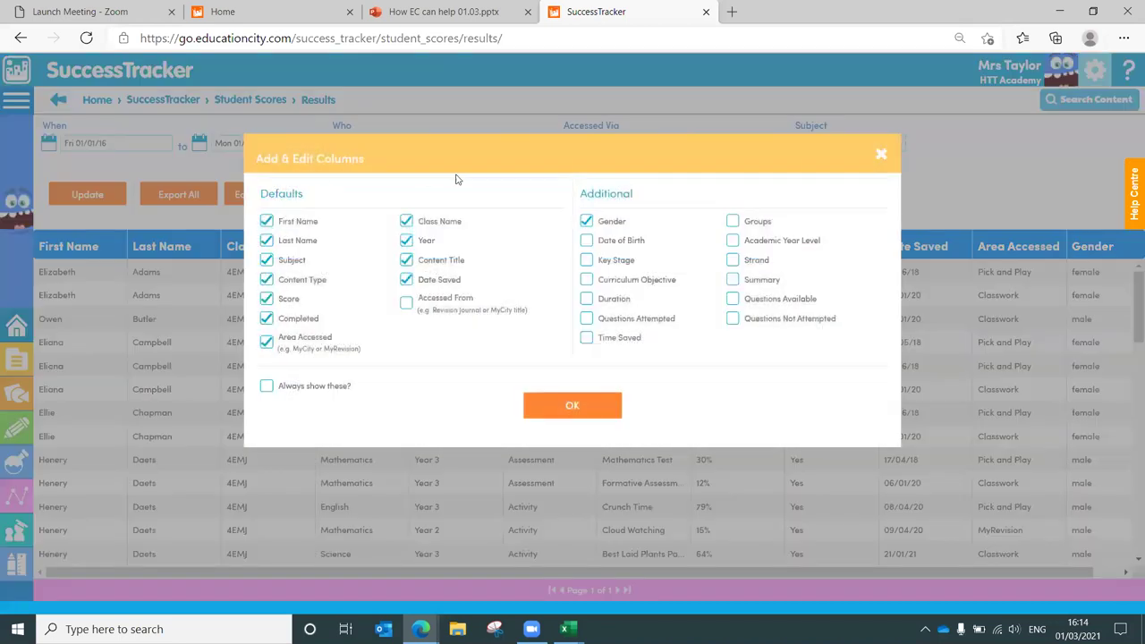
Drop Area Accessed, Completed, Content Type, Date Saved, Content Title; add Questions Available and Attempted
left_click(265, 342)
left_click(266, 318)
left_click(267, 280)
left_click(407, 280)
left_click(407, 260)
left_click(587, 242)
left_click(588, 242)
left_click(731, 301)
left_click(587, 319)
left_click(556, 409)
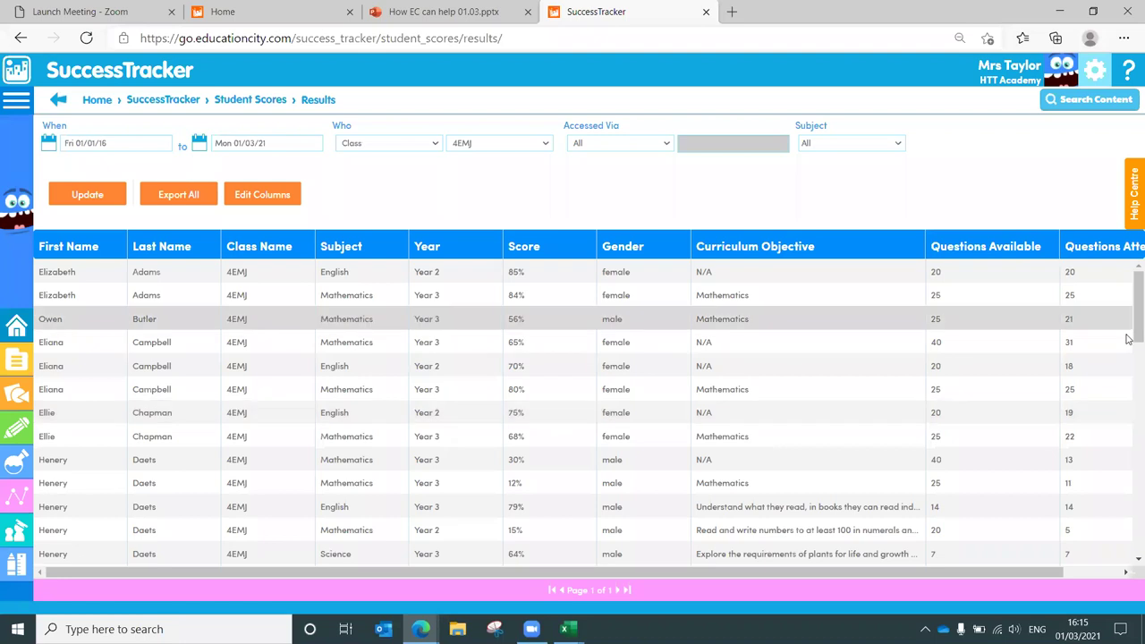
Scroll through the results and open the student's 65% Mathematics Test breakdown
left_click_drag(1129, 346, 639, 396)
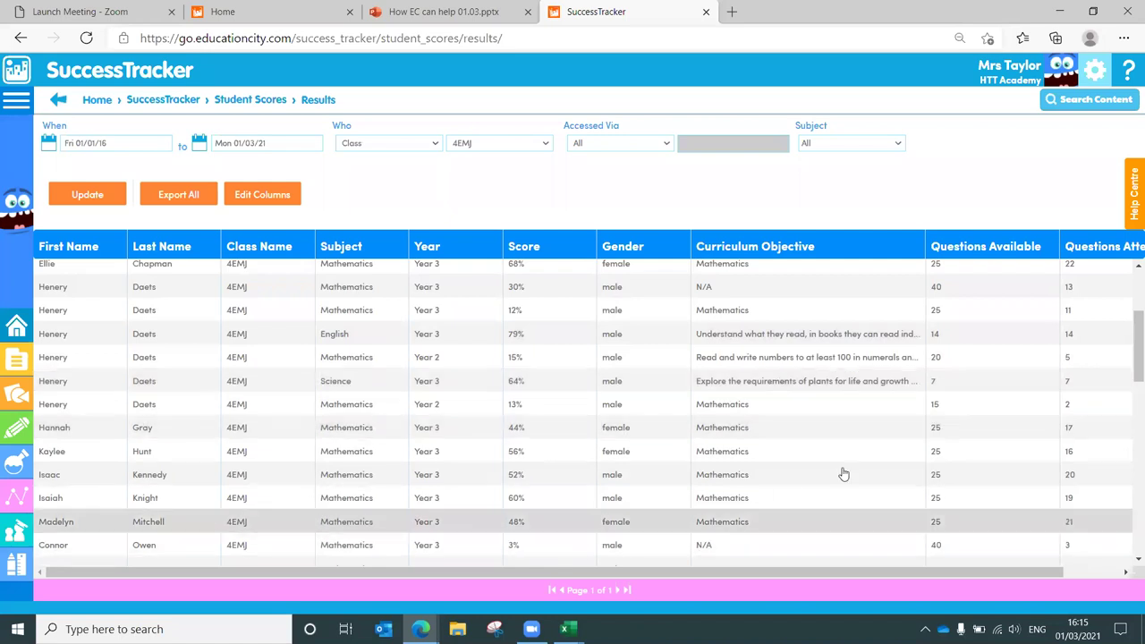
left_click_drag(811, 577, 945, 563)
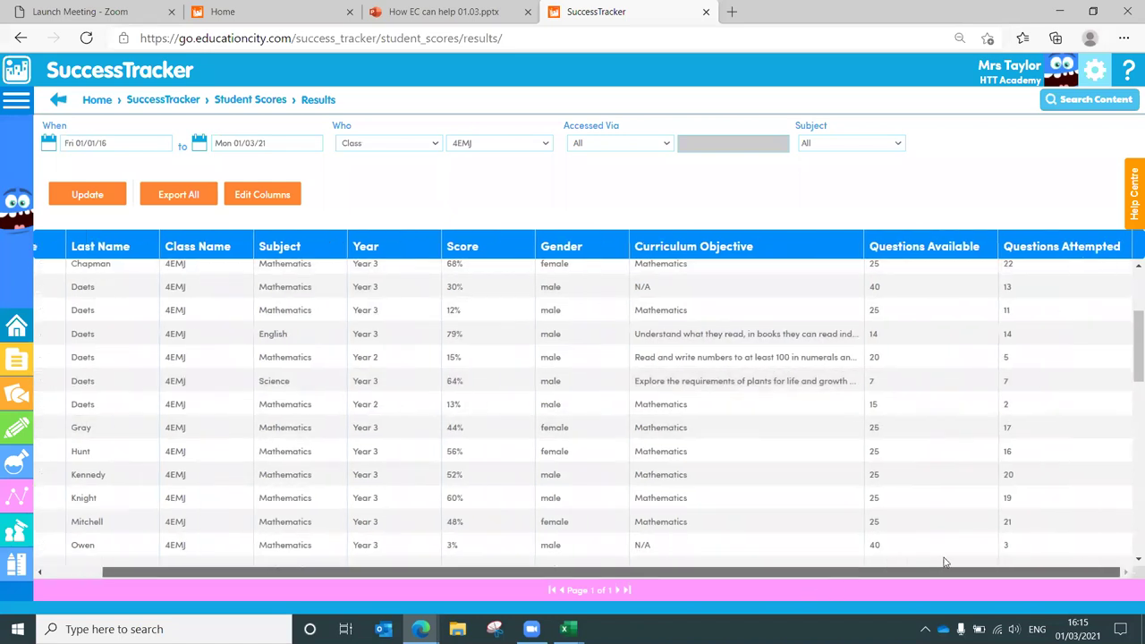
left_click_drag(1128, 372, 1132, 295)
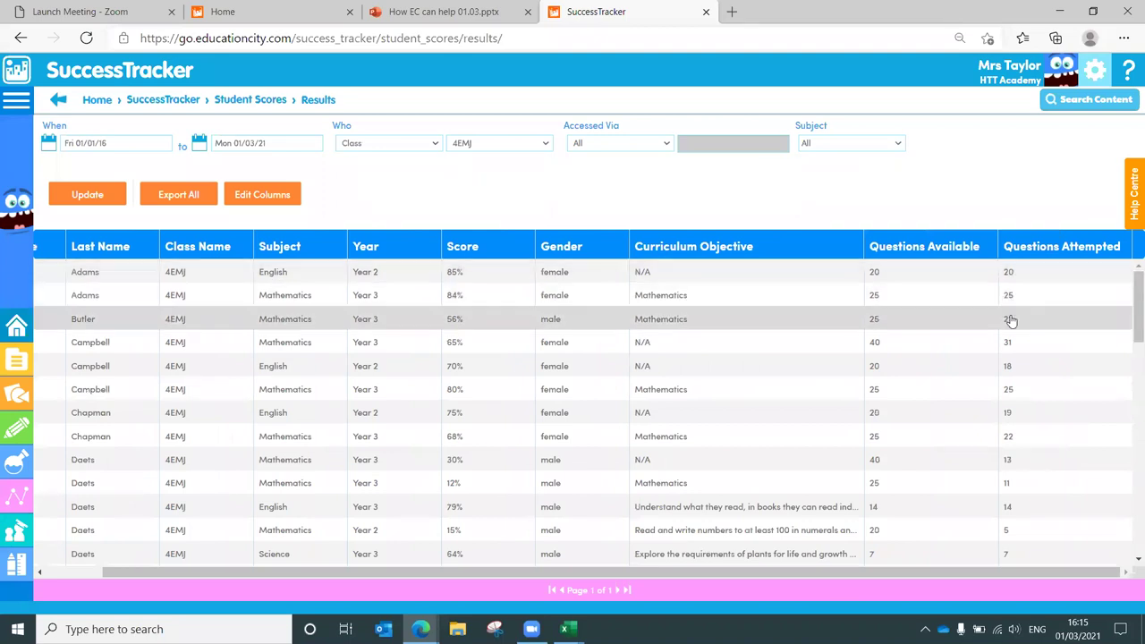
left_click(918, 340)
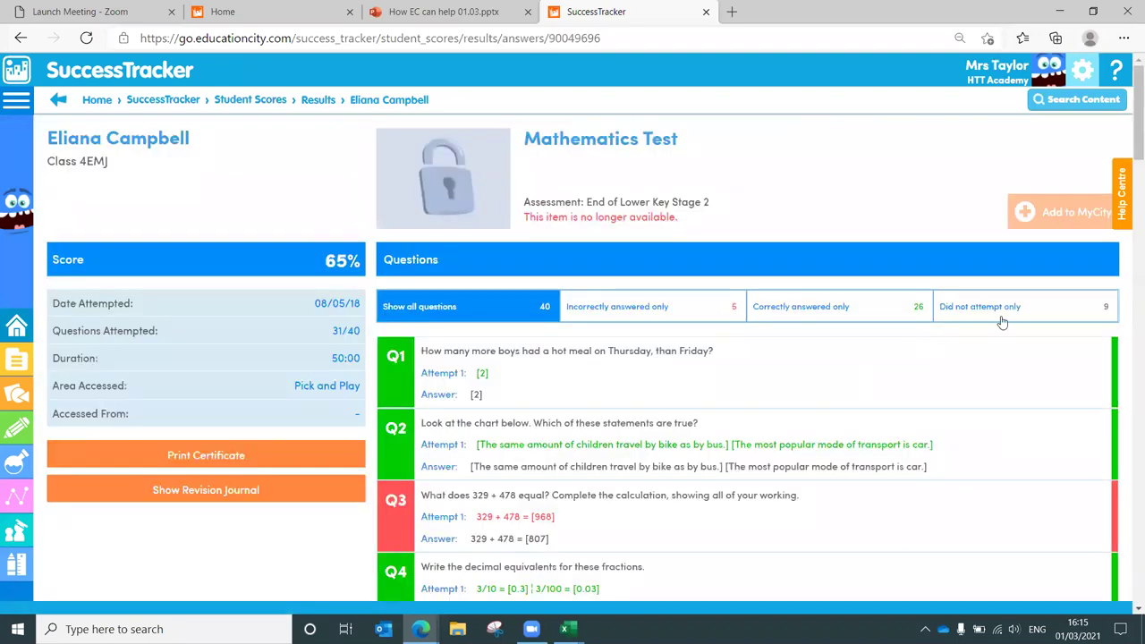
Show only the incorrectly answered questions, review them, and return to the Results list
left_click(646, 315)
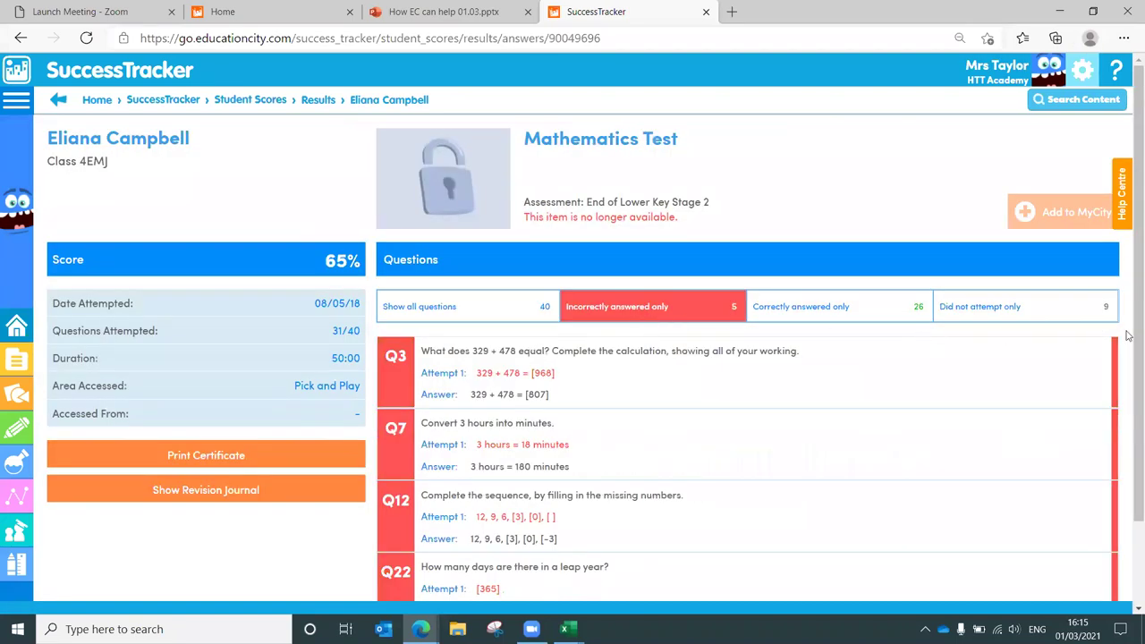
left_click_drag(1128, 357, 1118, 51)
left_click(59, 100)
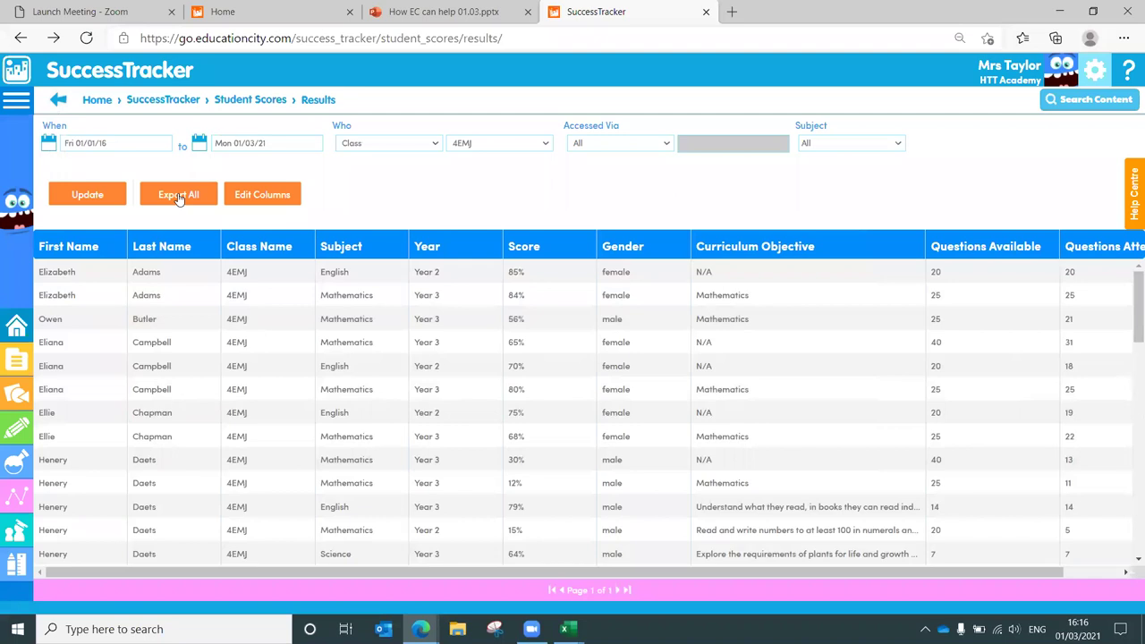
Narrow the Student Scores to one individual 4EMJ student, found by name, and update the results
left_click(388, 150)
left_click(391, 184)
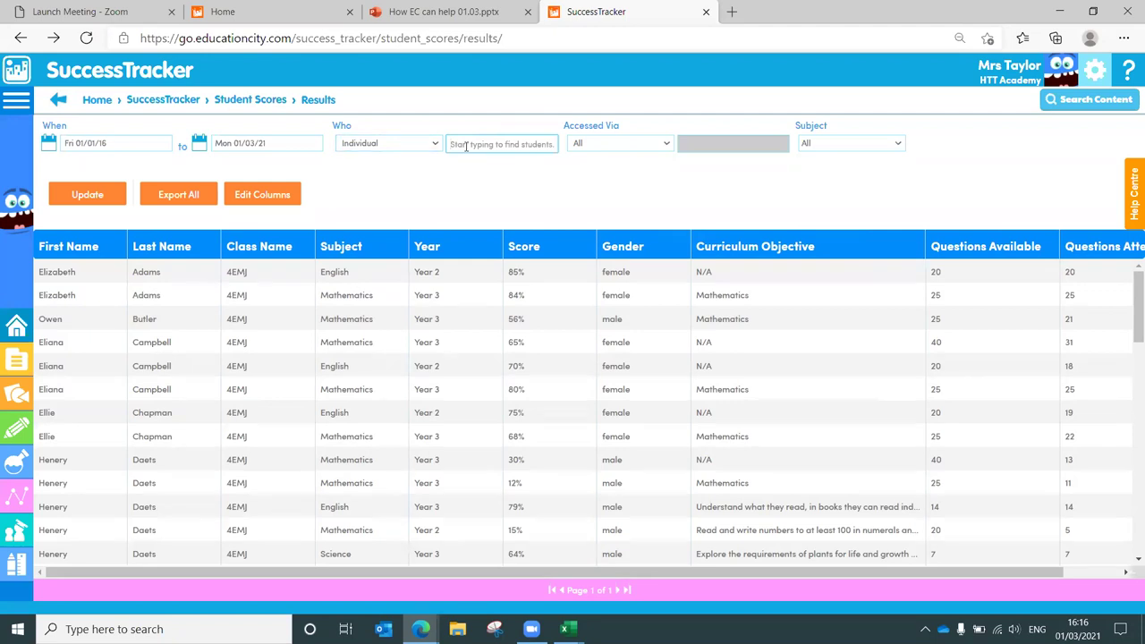
left_click(466, 145)
type("hener")
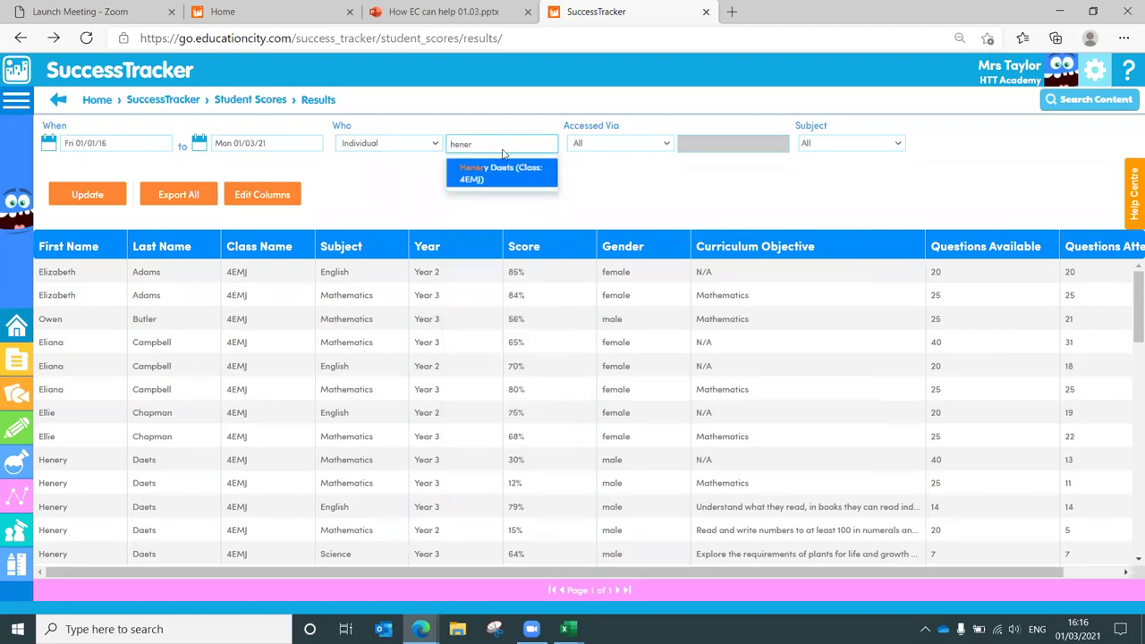
left_click(497, 173)
left_click(109, 195)
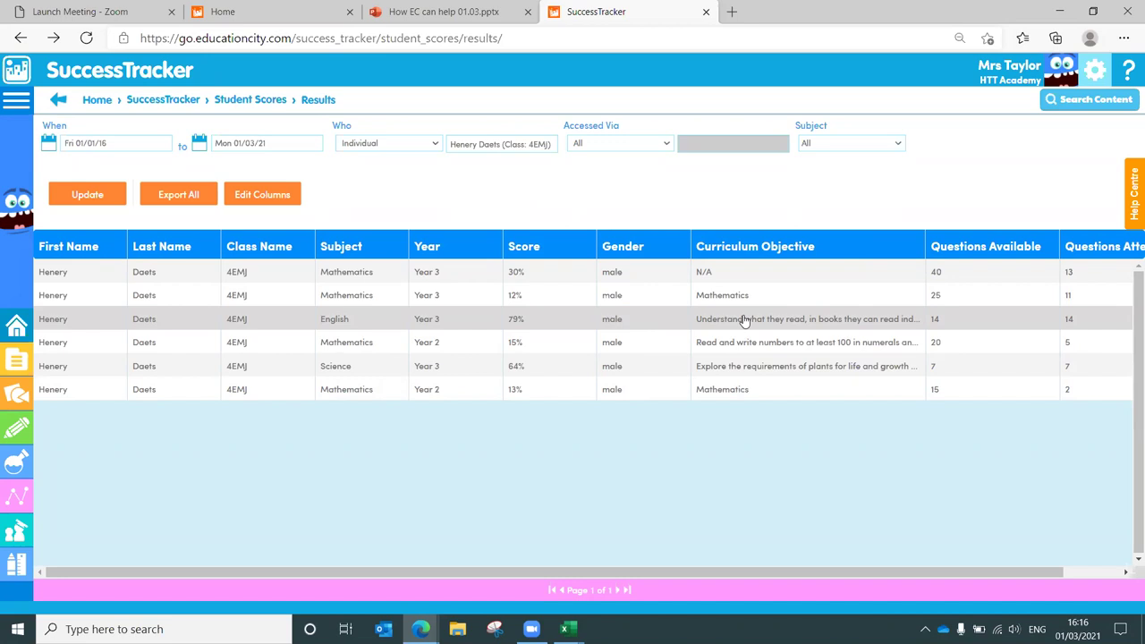
left_click(14, 102)
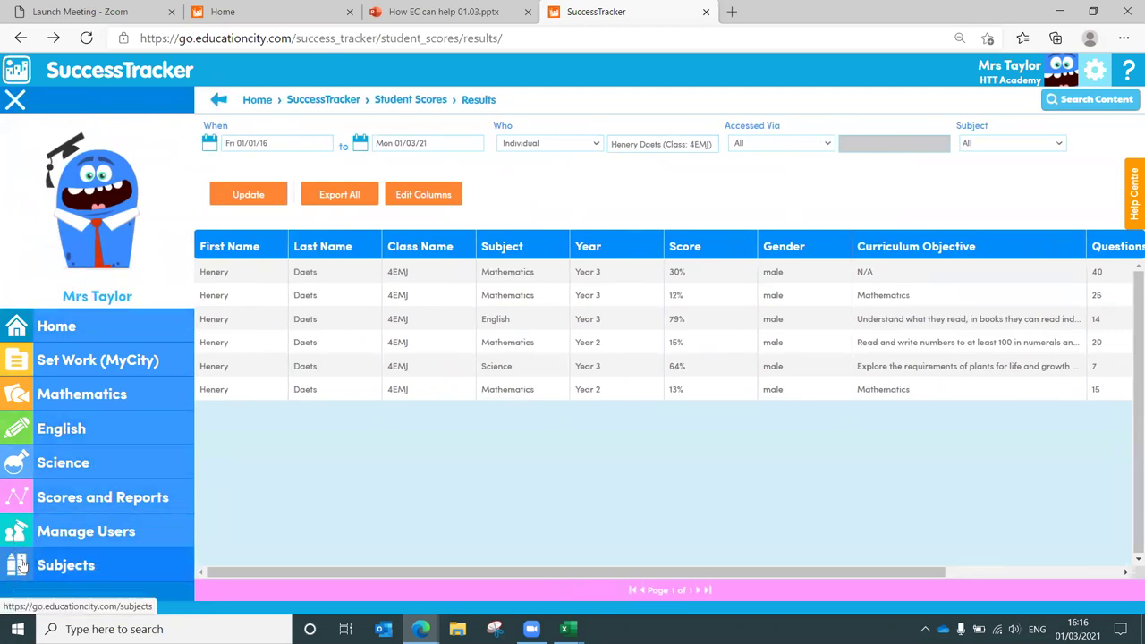
Open the English subject's KS1 resources page from Subjects
left_click(21, 565)
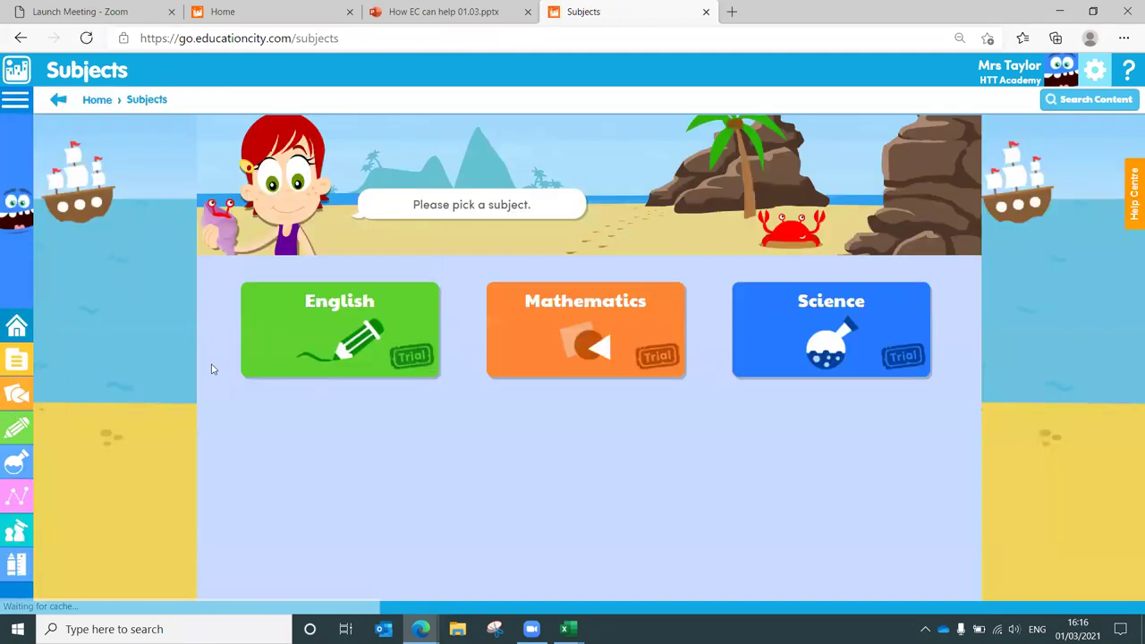
left_click(358, 339)
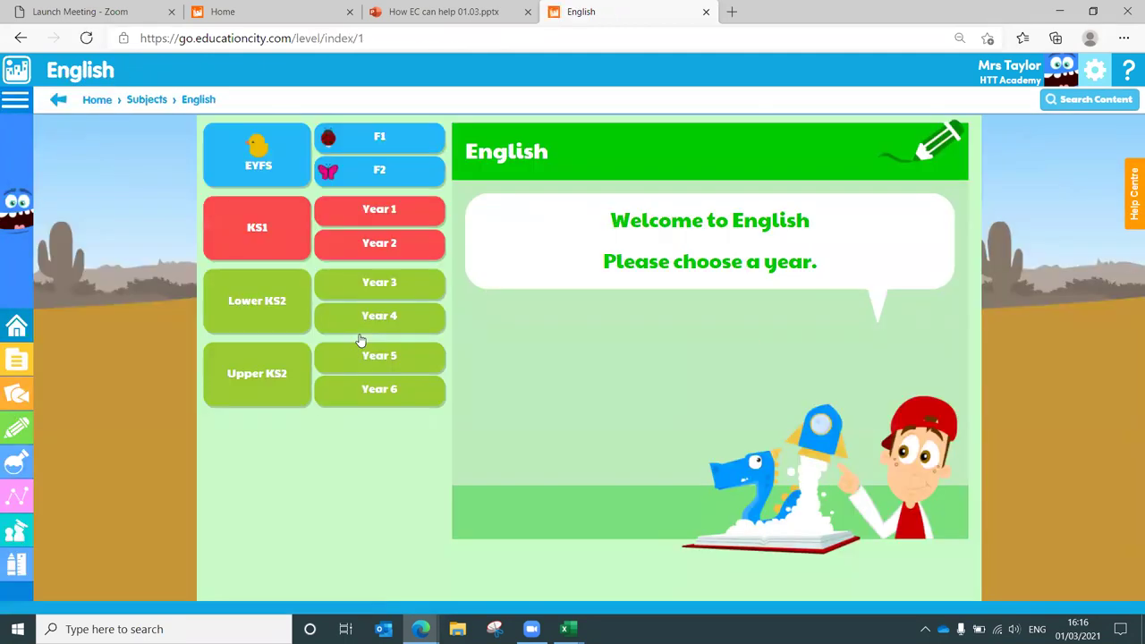
left_click(288, 254)
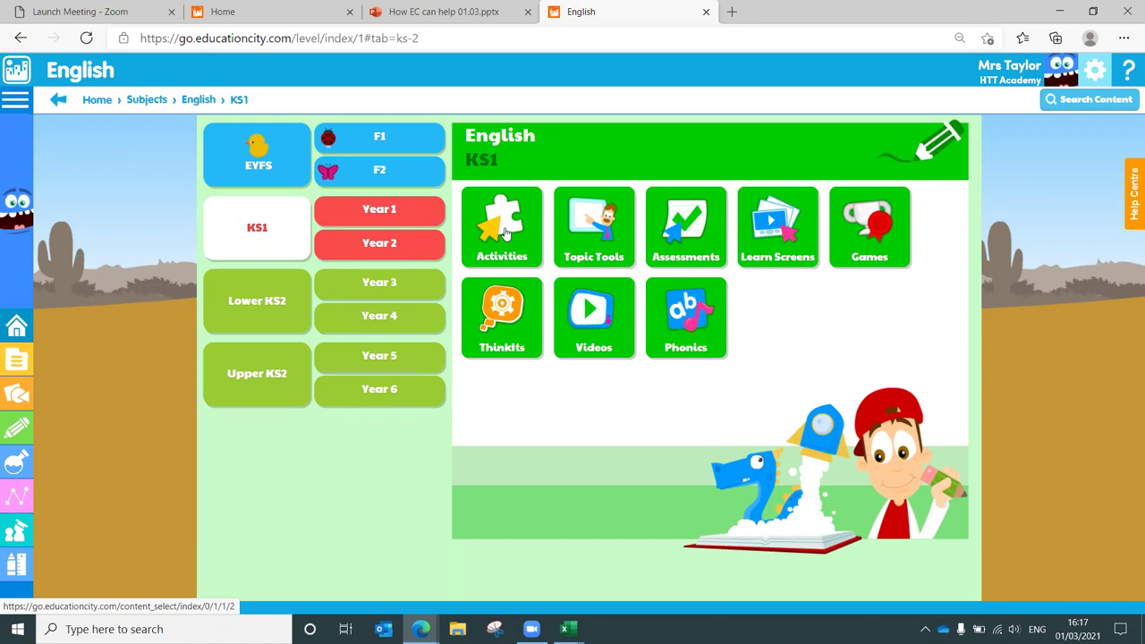
left_click(504, 231)
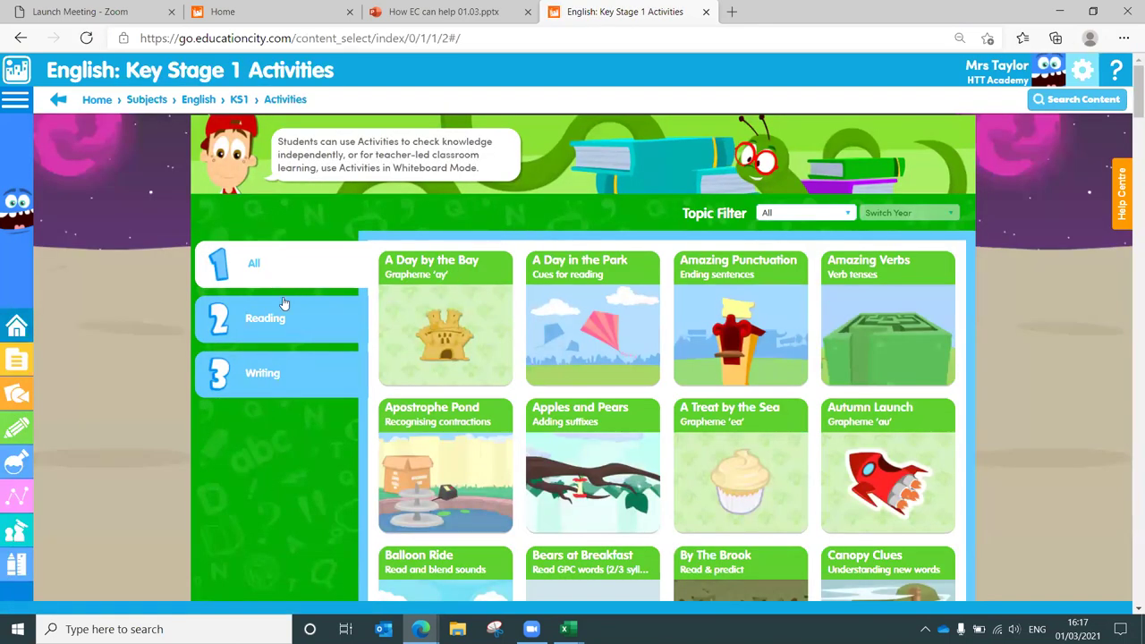
left_click(769, 214)
scroll(847, 271, "down", 2)
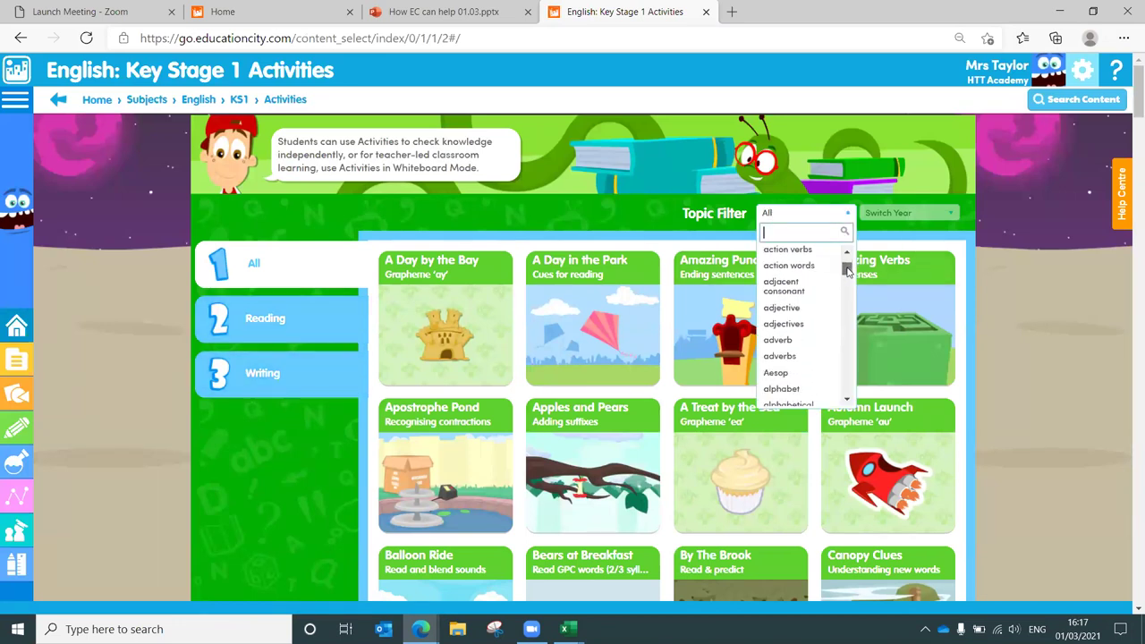
left_click_drag(847, 271, 850, 282)
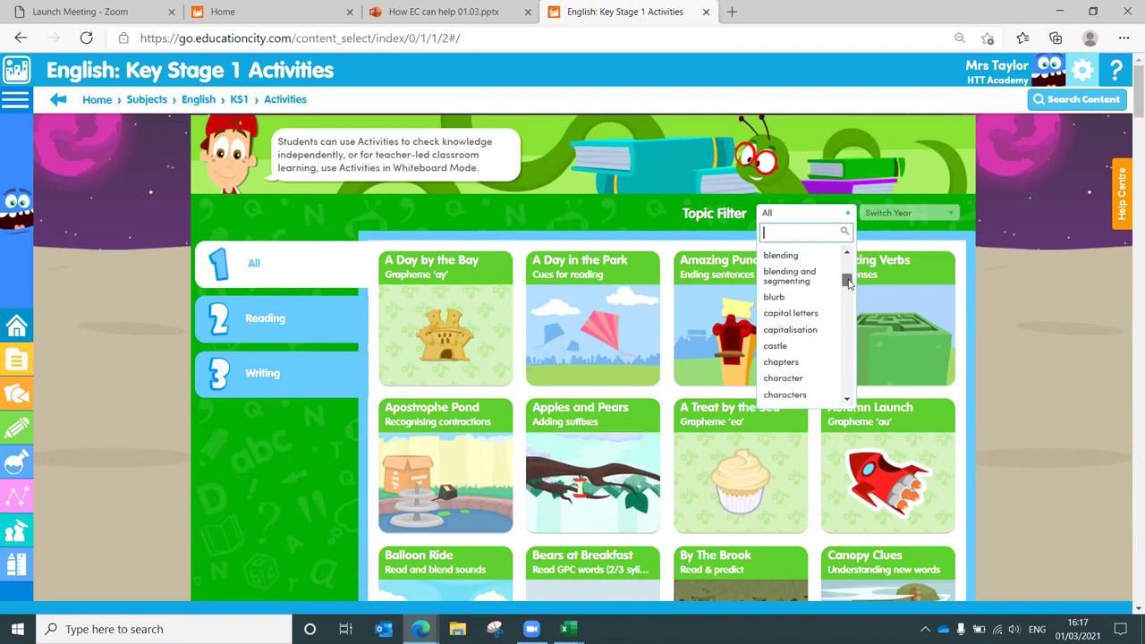
left_click(808, 315)
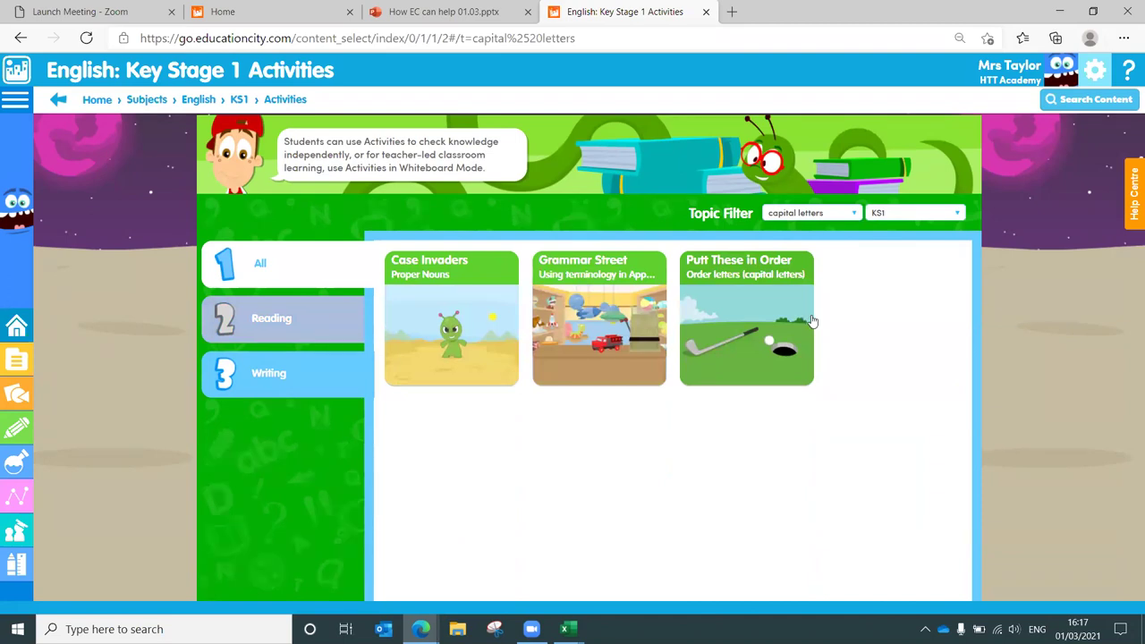
left_click(841, 213)
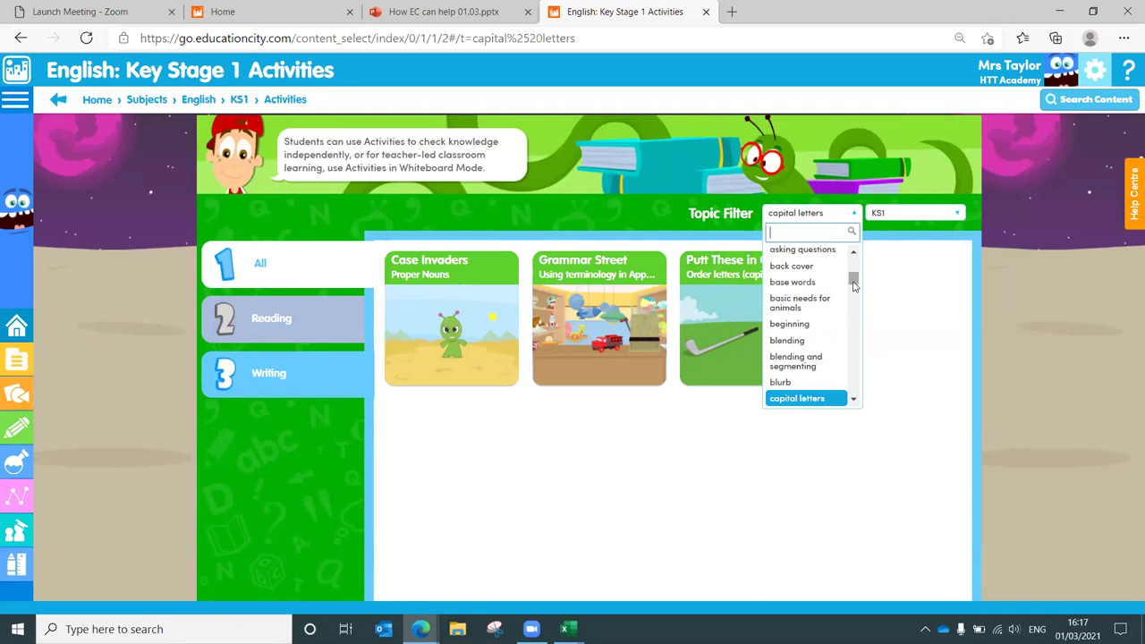
scroll(841, 268, "up", 5)
left_click(809, 258)
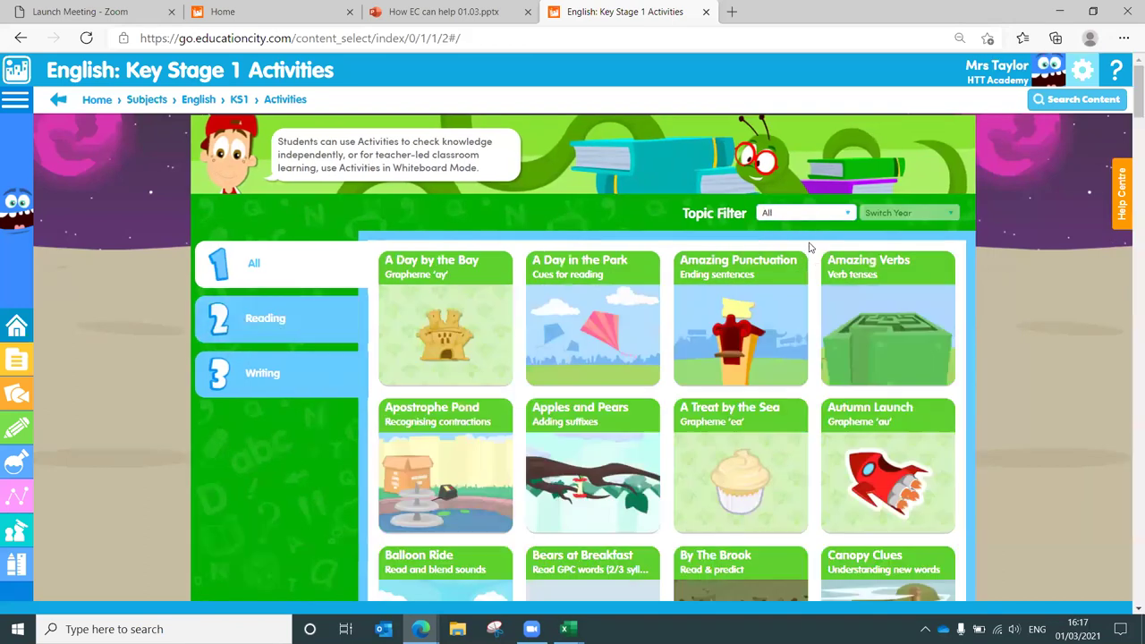
Open the Learn Screen for the 'A Day by the Bay' activity
left_click(443, 320)
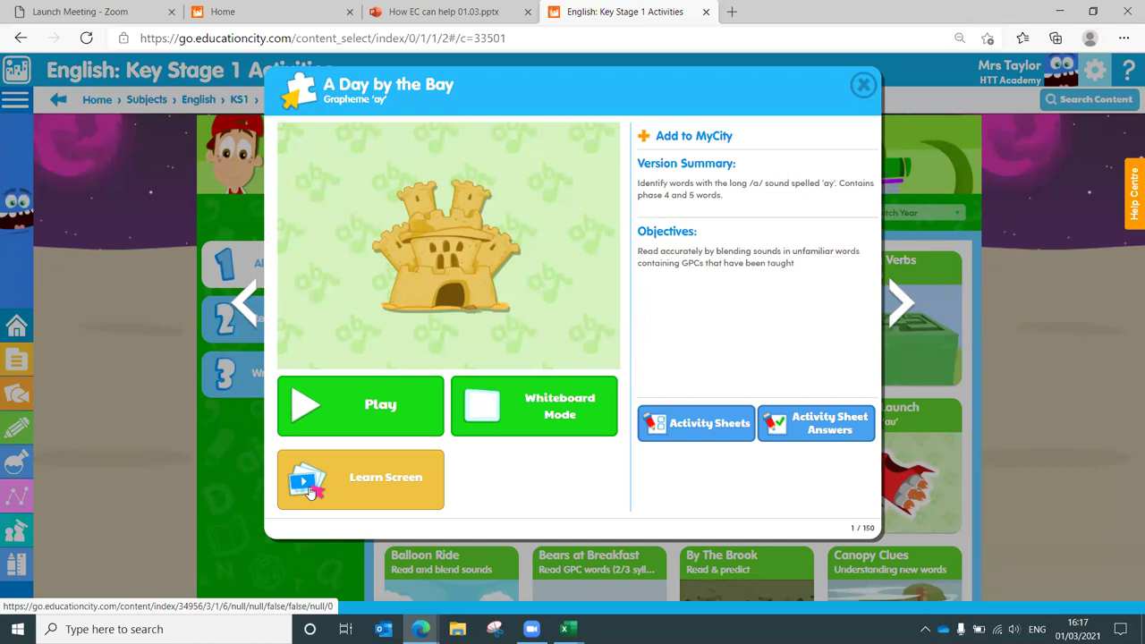
left_click(386, 454)
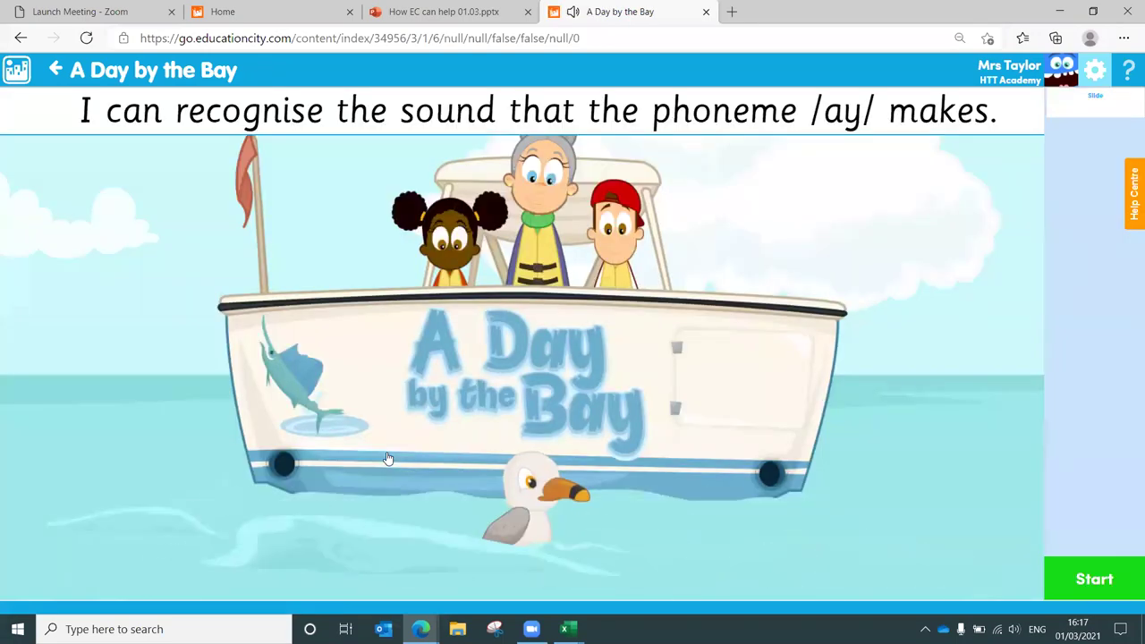
Start the A Day by the Bay lesson and leave it paused on slide 1 showing p-l-ay
left_click(1094, 578)
left_click(106, 583)
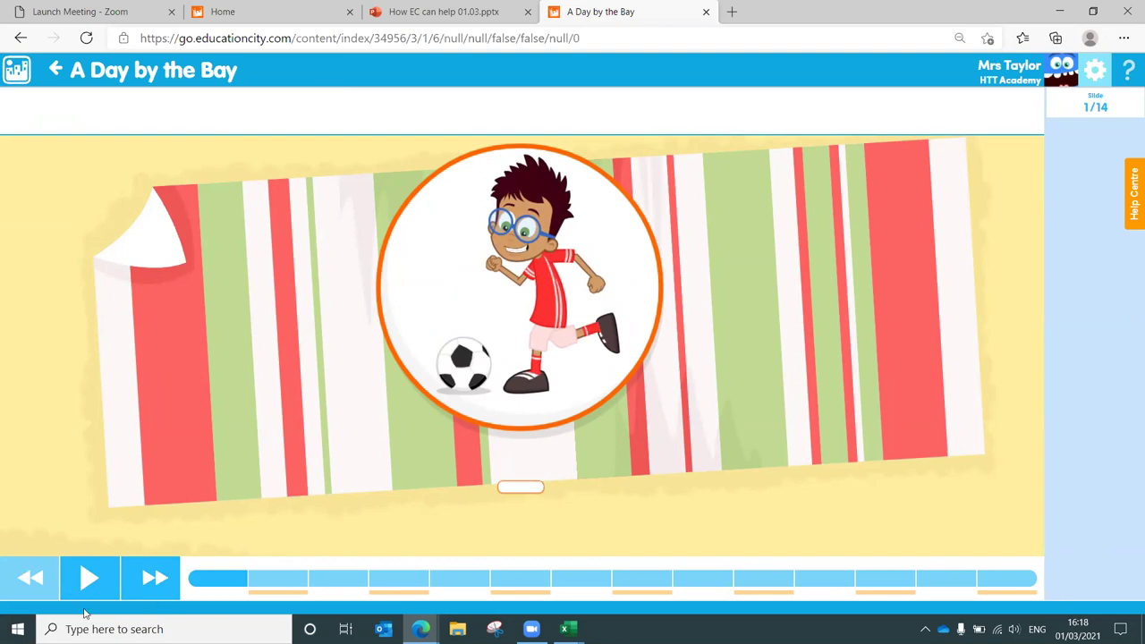
left_click(89, 584)
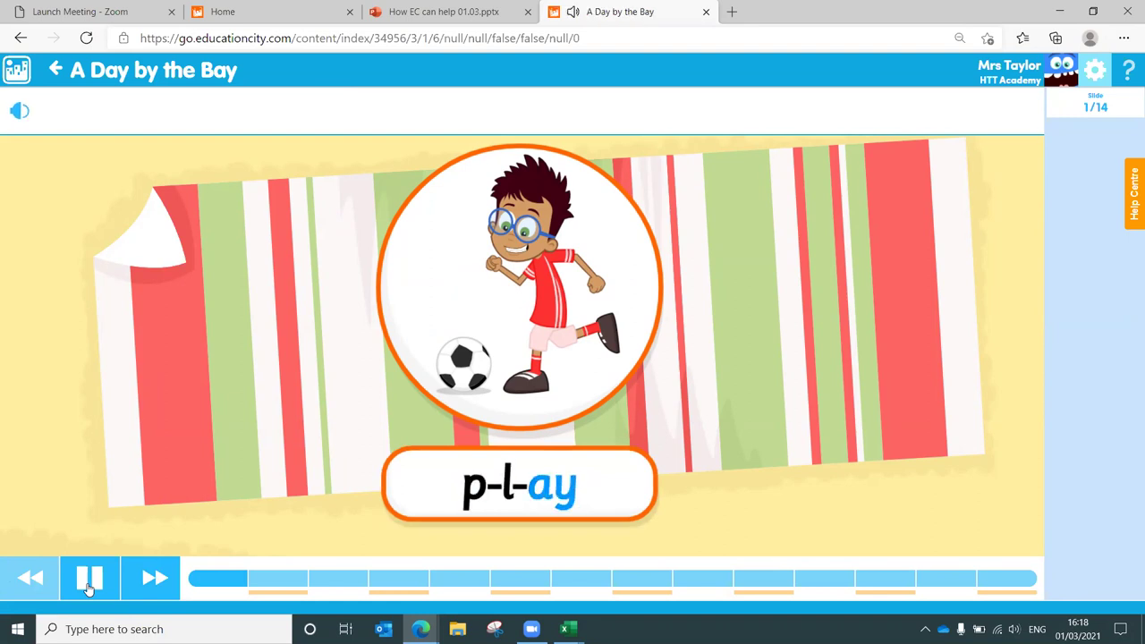
left_click(88, 579)
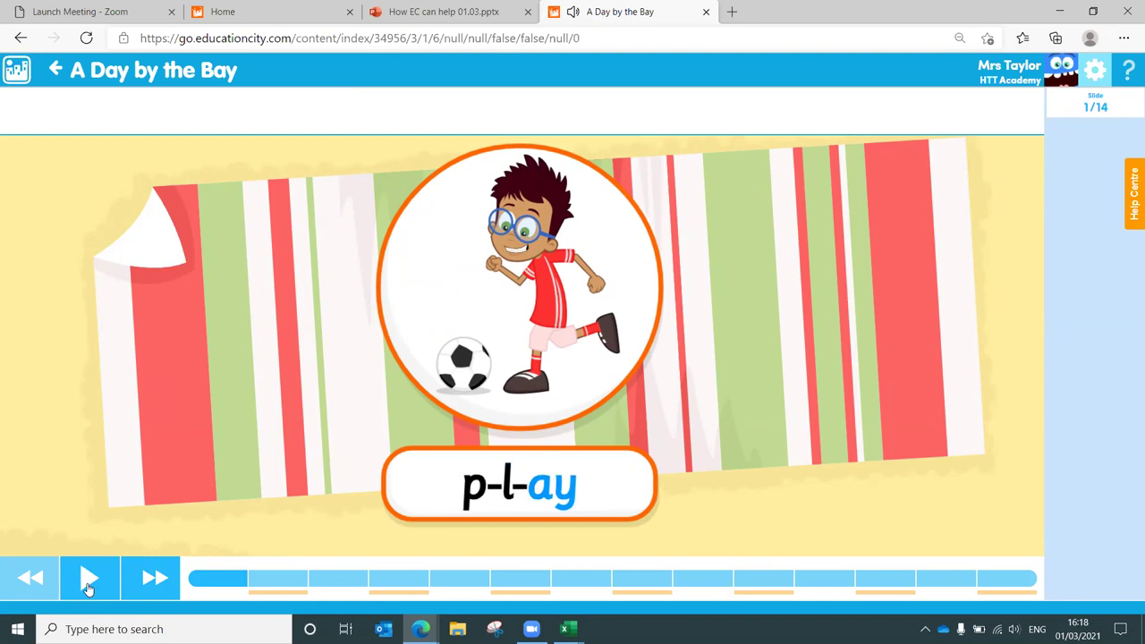
Answer slide 2's ball question, return to slide 1, then exit to the activity details
left_click(277, 583)
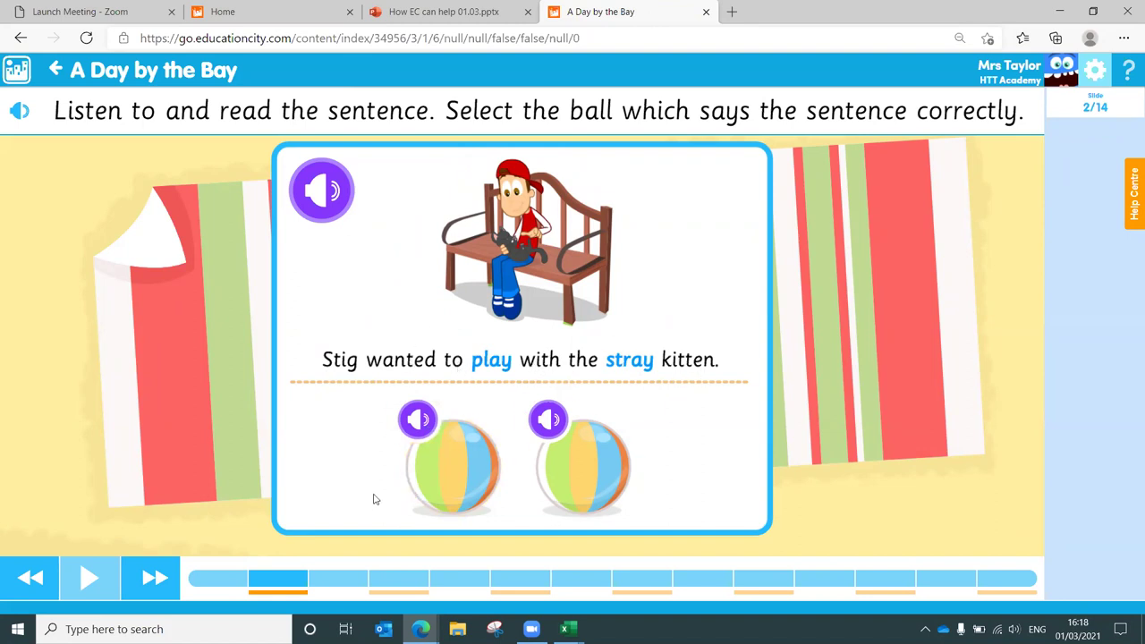
left_click(425, 433)
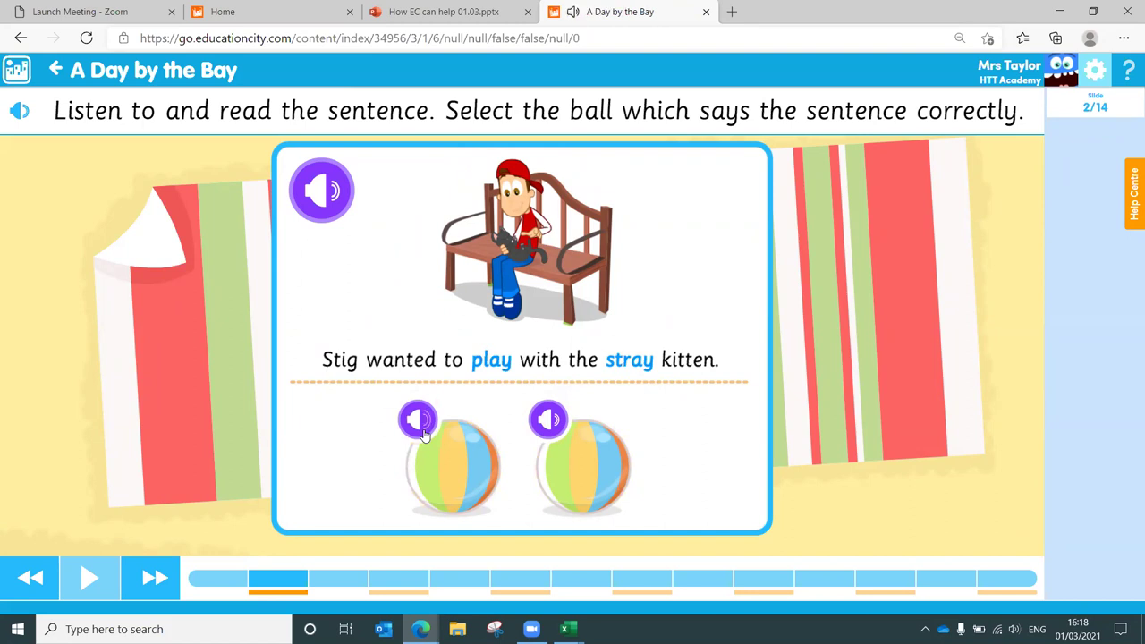
left_click(581, 481)
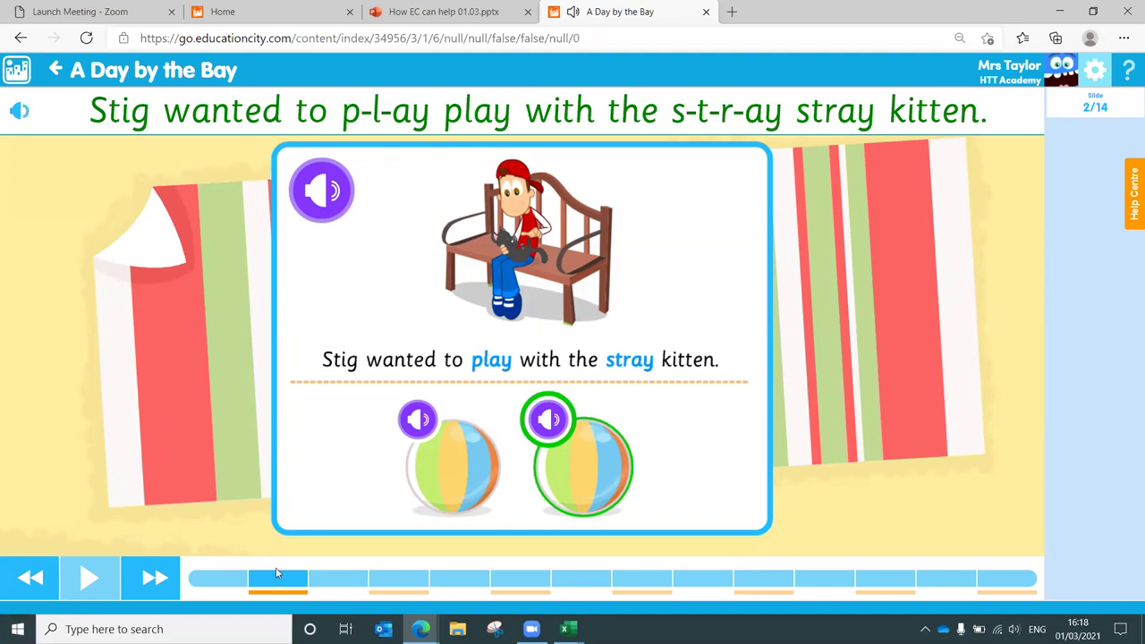
left_click(230, 581)
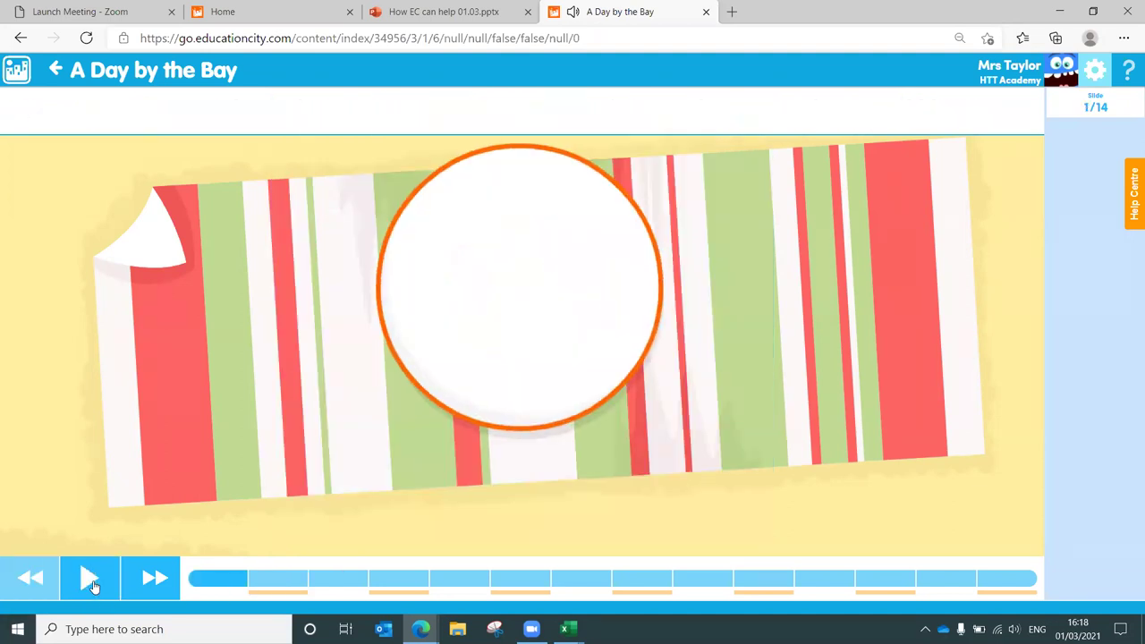
left_click(55, 71)
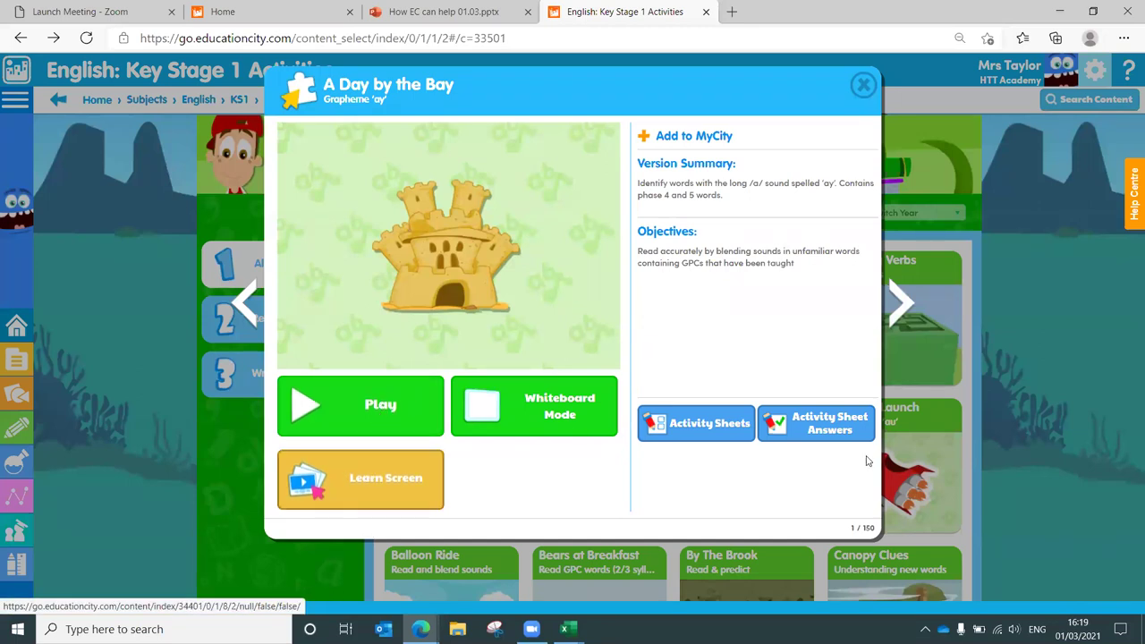
Browse the activity details forward through to Capital Cricket, then close the details popup
left_click(902, 304)
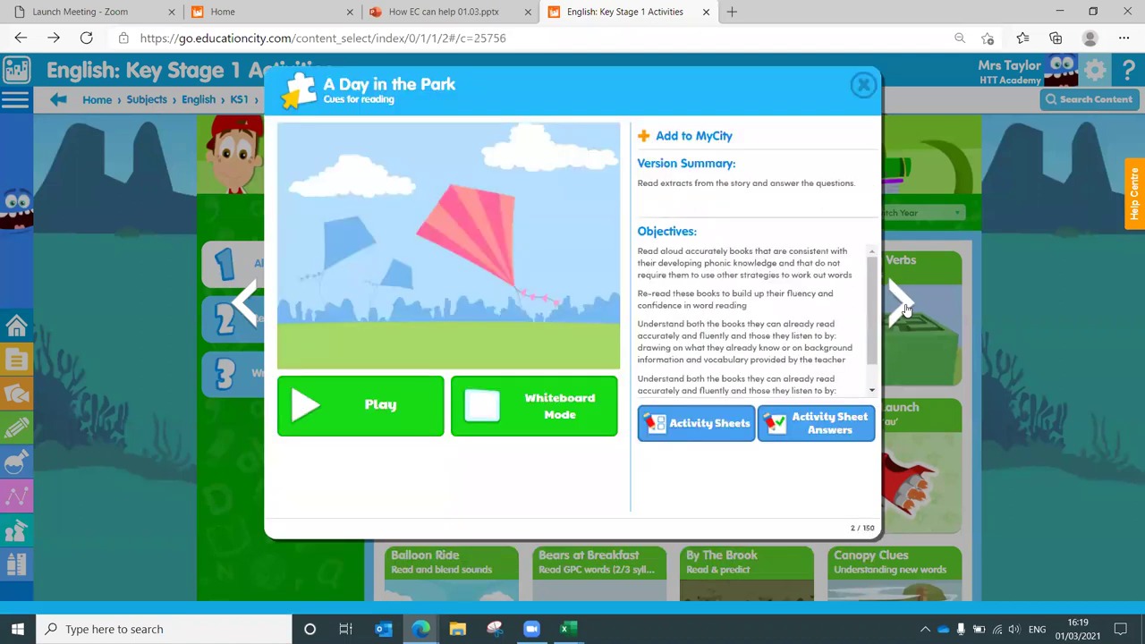
left_click(902, 304)
left_click(902, 305)
left_click(903, 304)
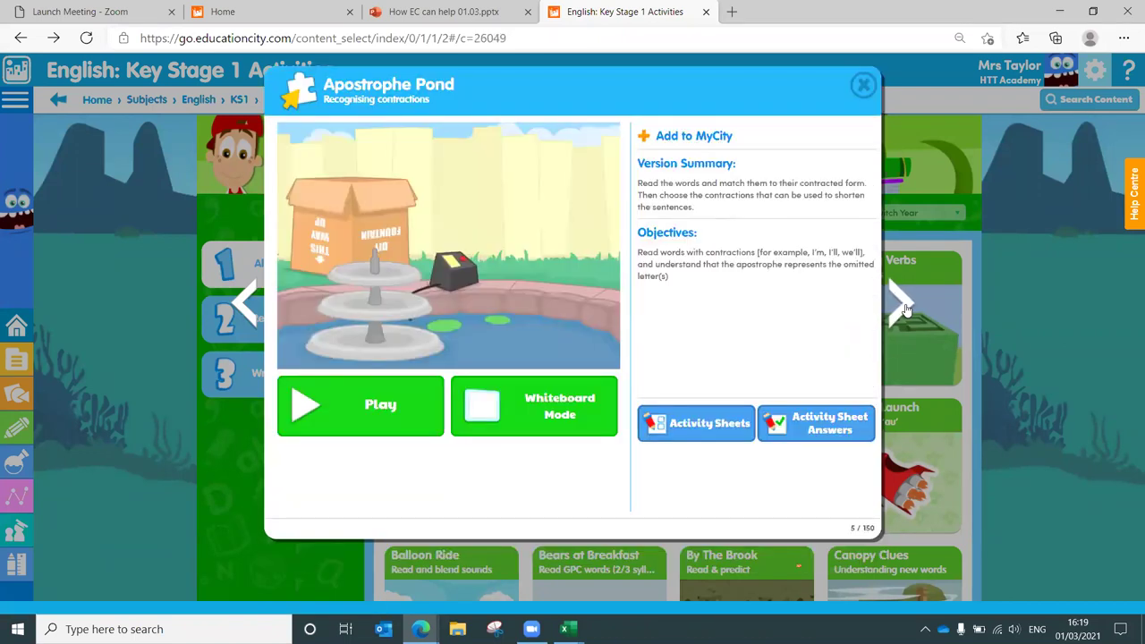
left_click(901, 304)
left_click(901, 304)
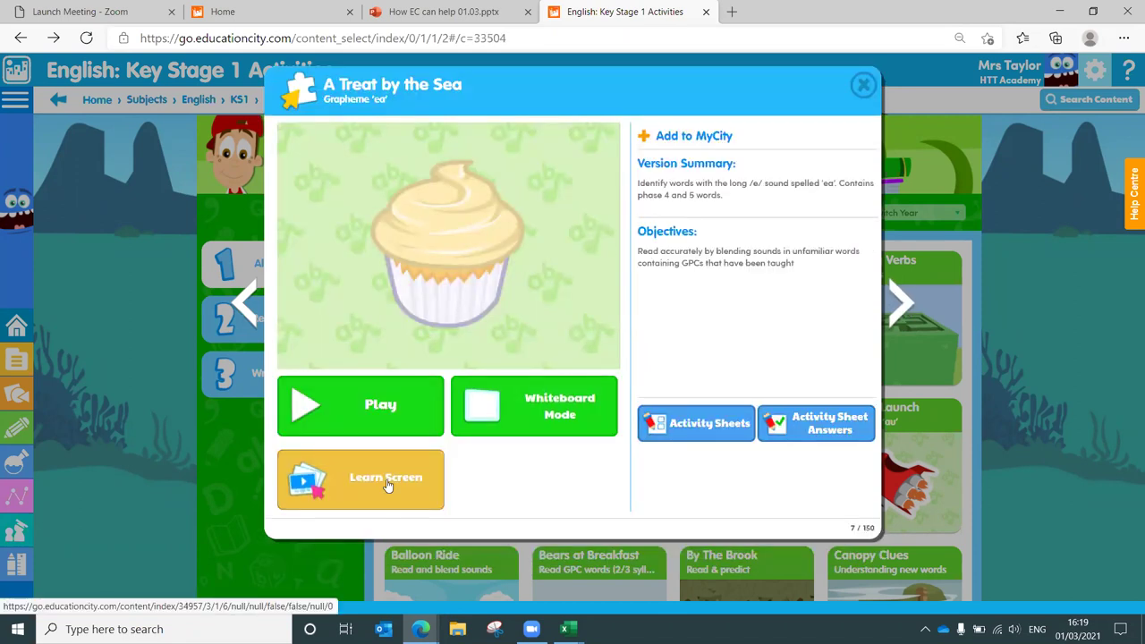
left_click(903, 304)
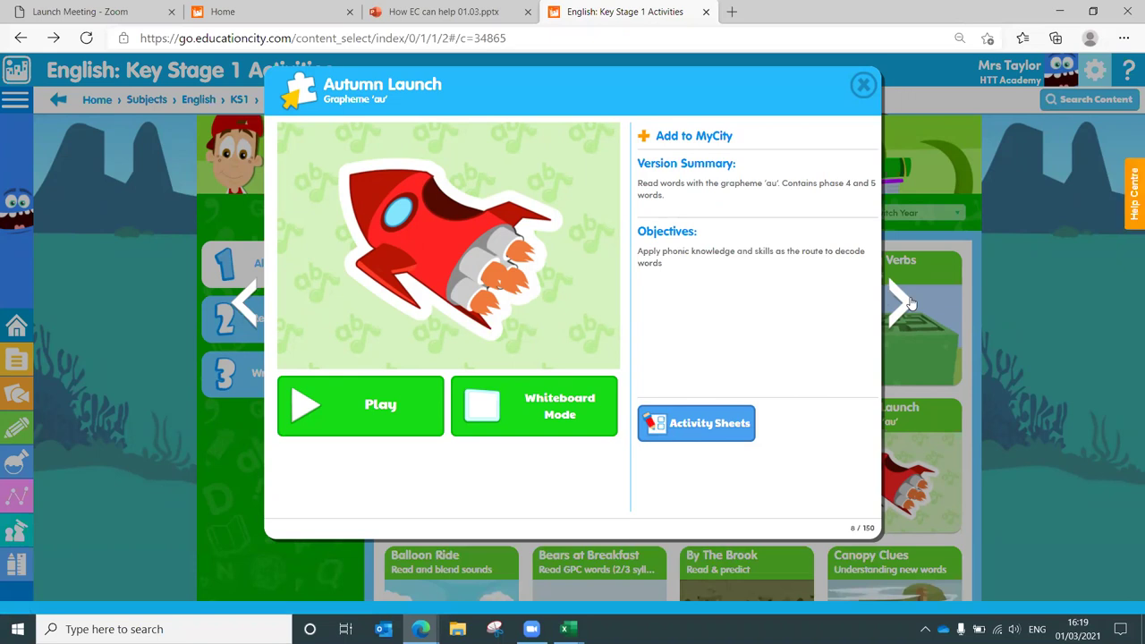
left_click(898, 302)
left_click(898, 302)
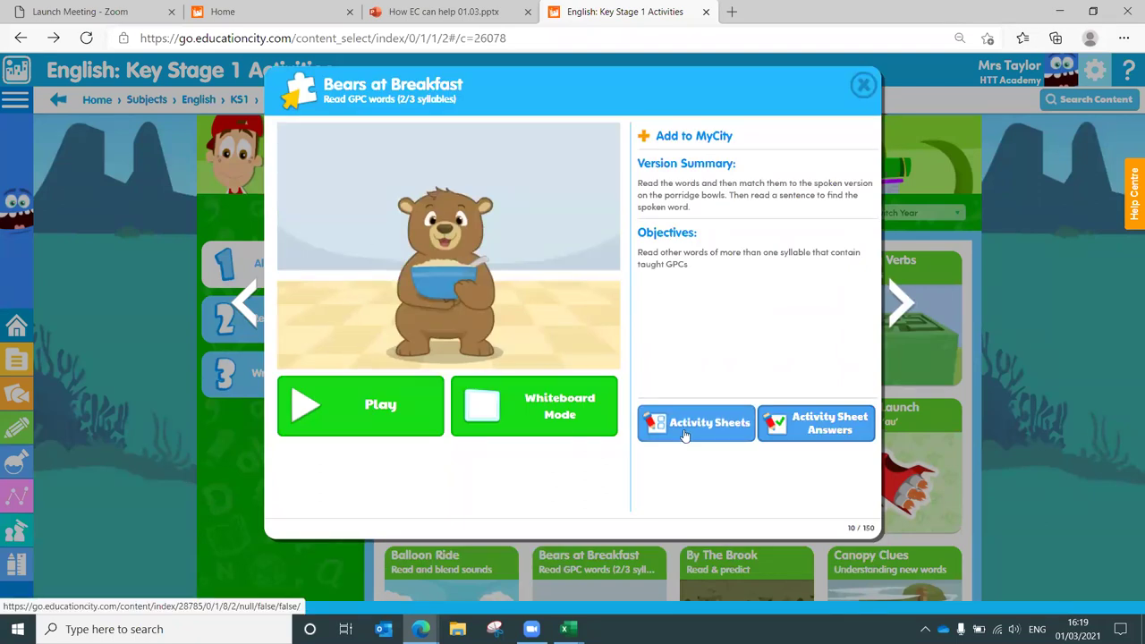
left_click(910, 304)
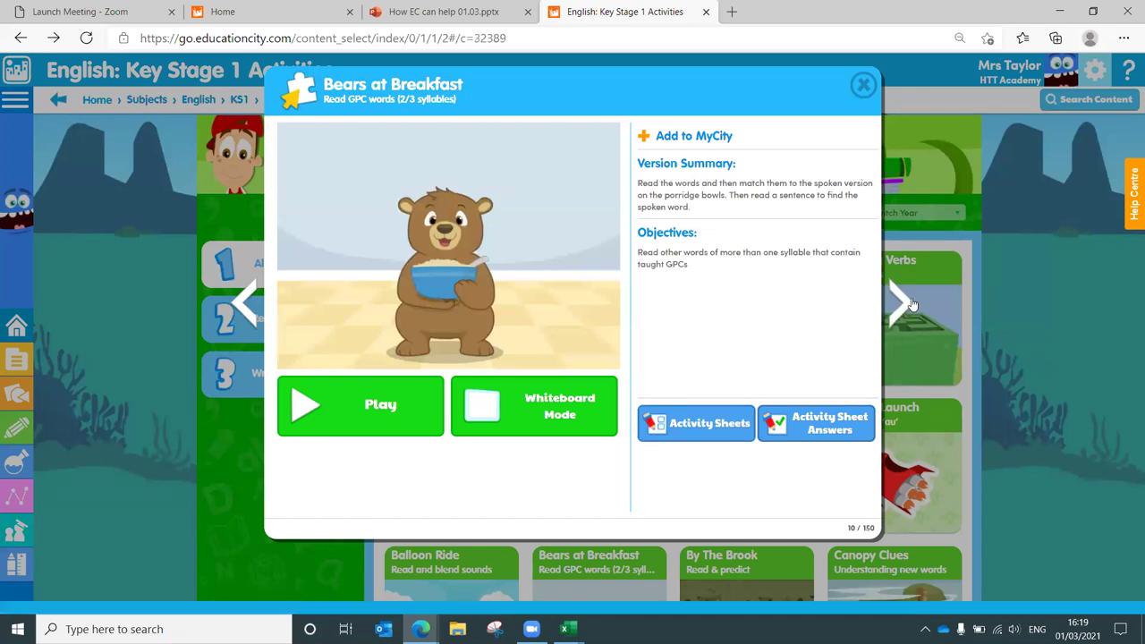
left_click(911, 304)
left_click(910, 304)
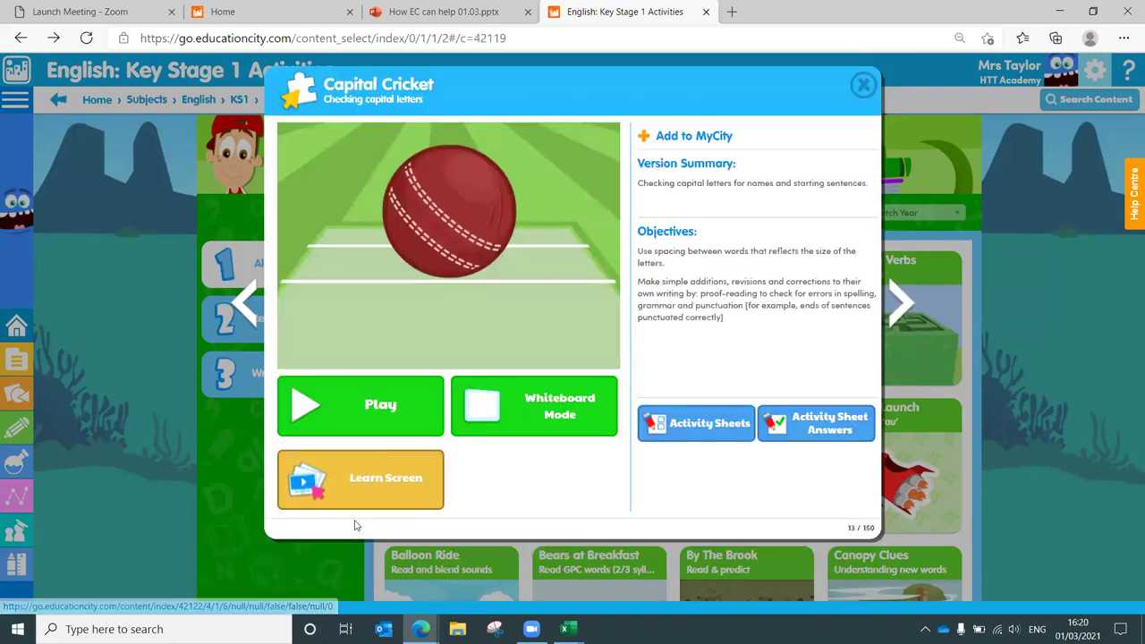
left_click(864, 85)
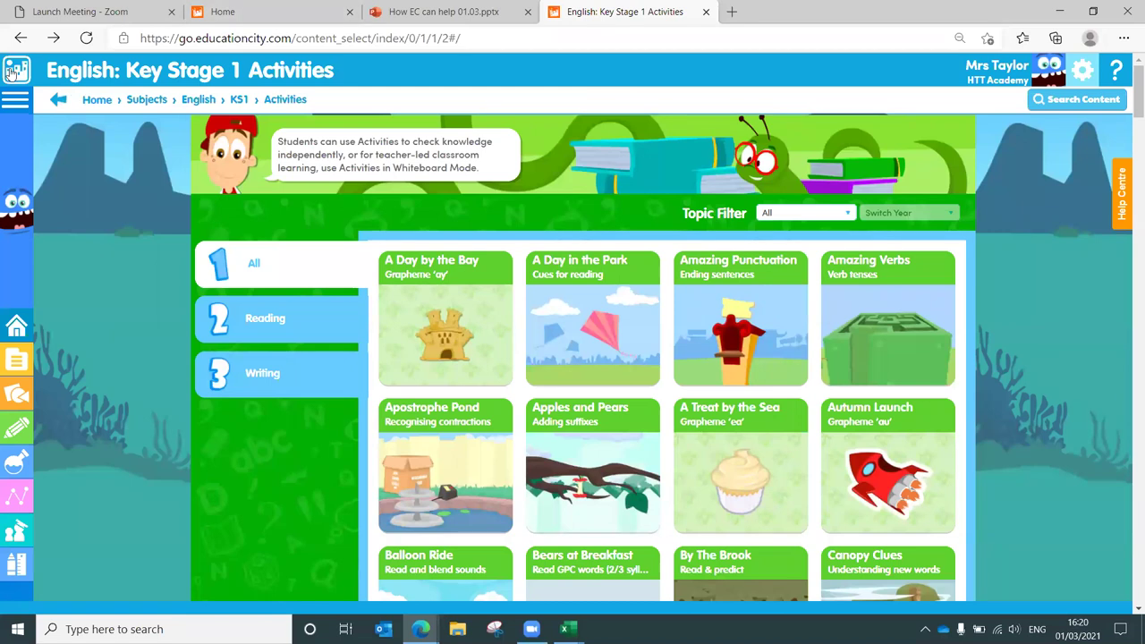
Go Home, open Set Classwork, and show the Homework MyCities list
left_click(11, 72)
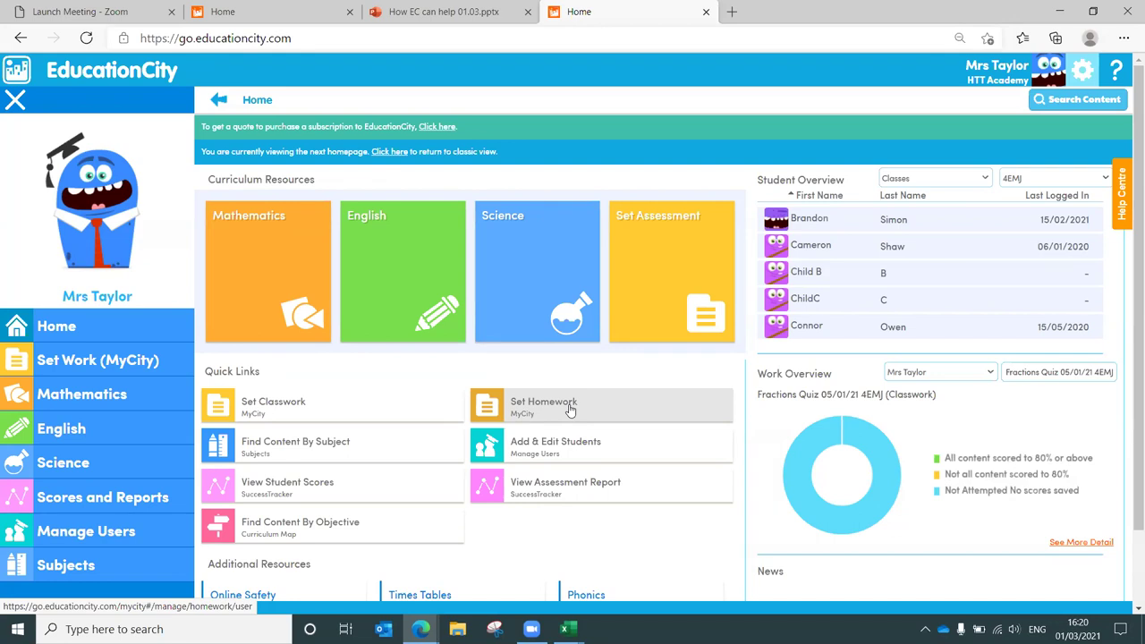
left_click(368, 404)
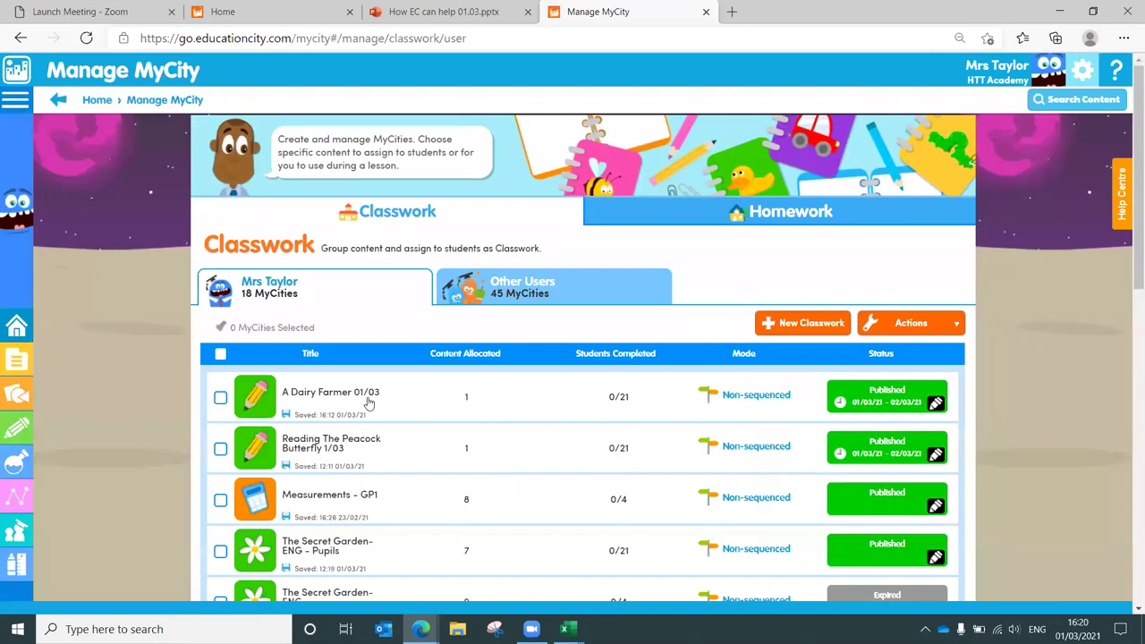
left_click(843, 227)
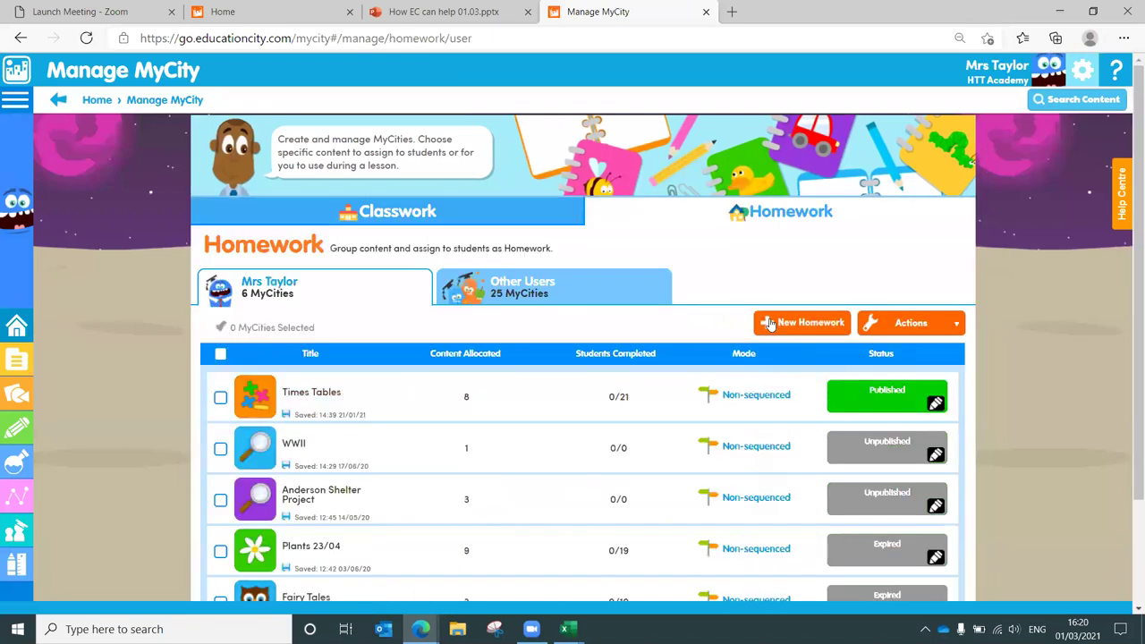
Create a new homework MyCity titled 'Times Tables'
left_click(771, 324)
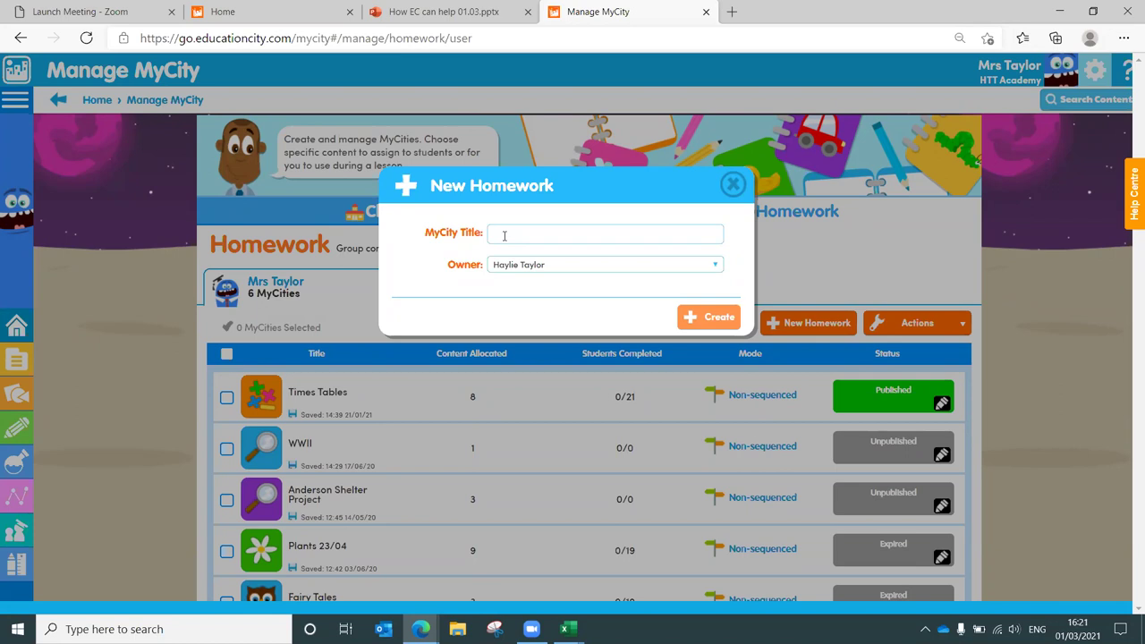
left_click(504, 235)
type("t")
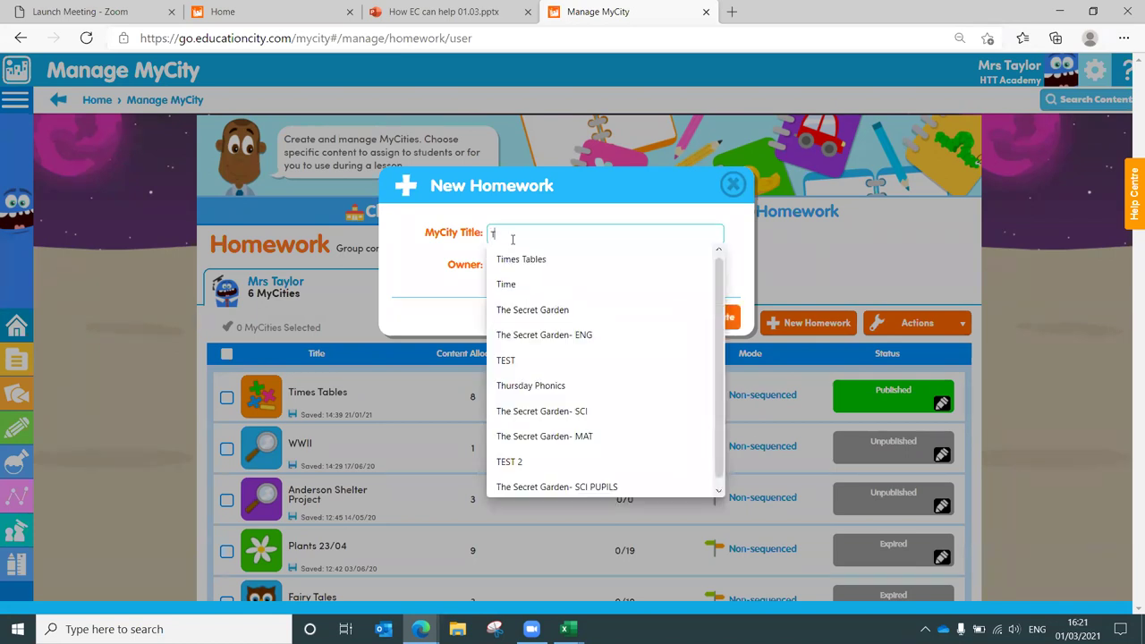
left_click(555, 261)
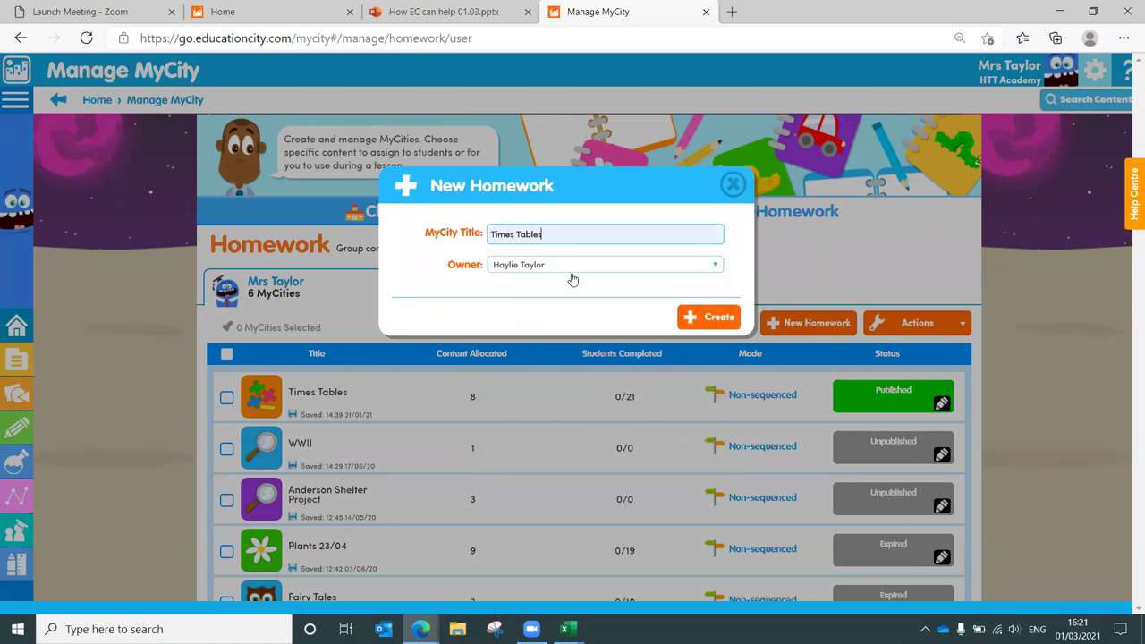
left_click(697, 320)
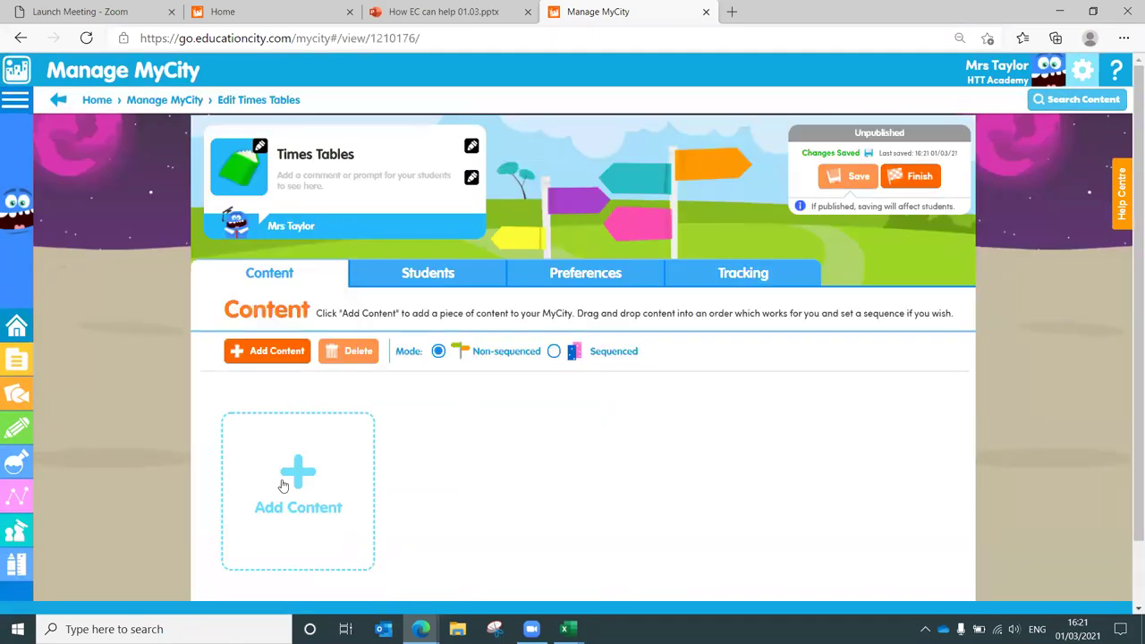
Search 'Multiplication' and add Multiplication Tool 12x12 and Multiples of 50 to the MyCity
left_click(283, 485)
left_click(315, 167)
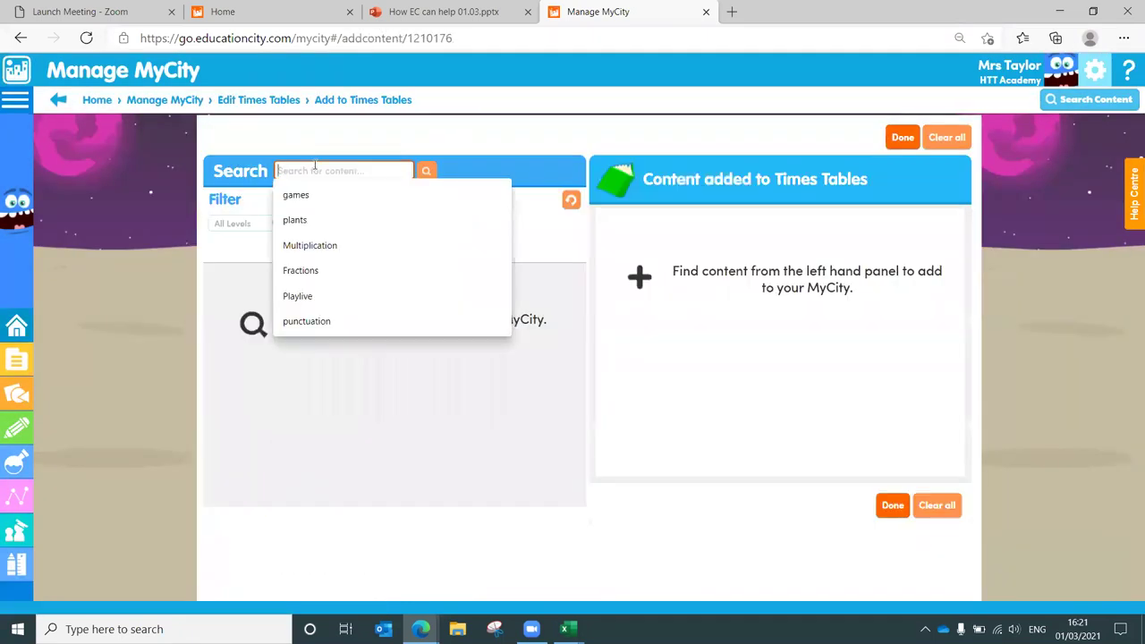
left_click(309, 245)
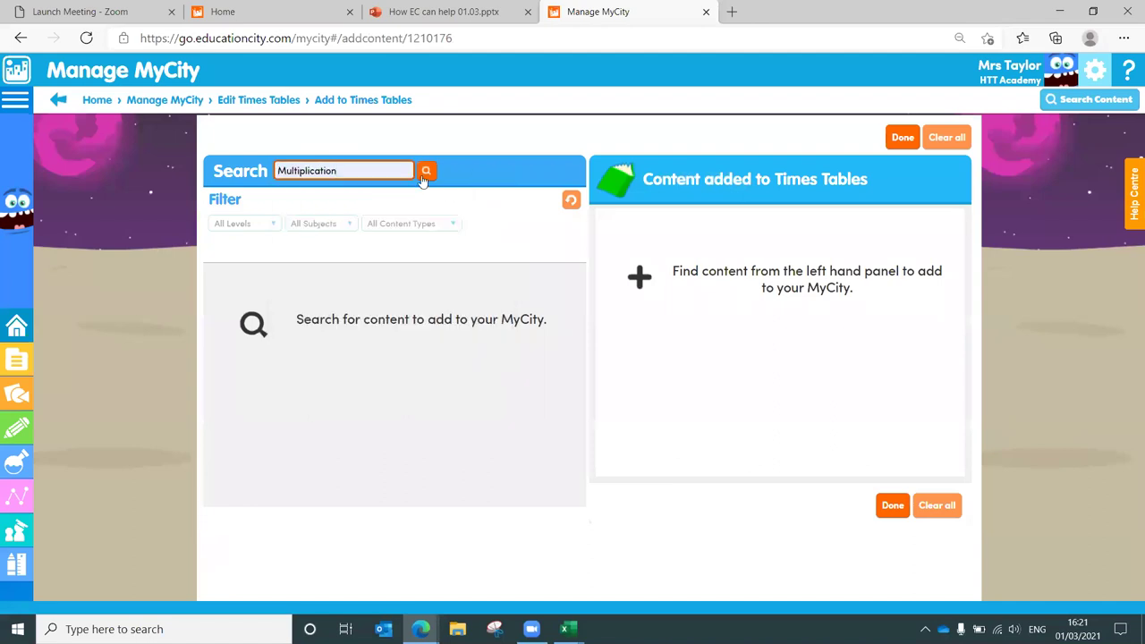
left_click(426, 172)
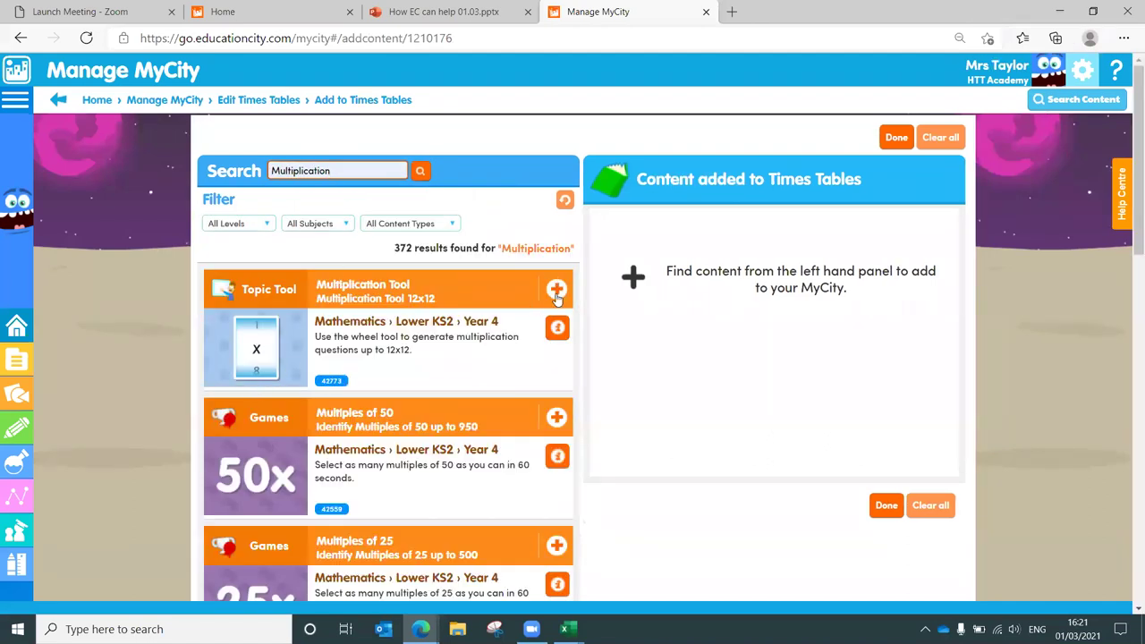
left_click(557, 289)
left_click(556, 416)
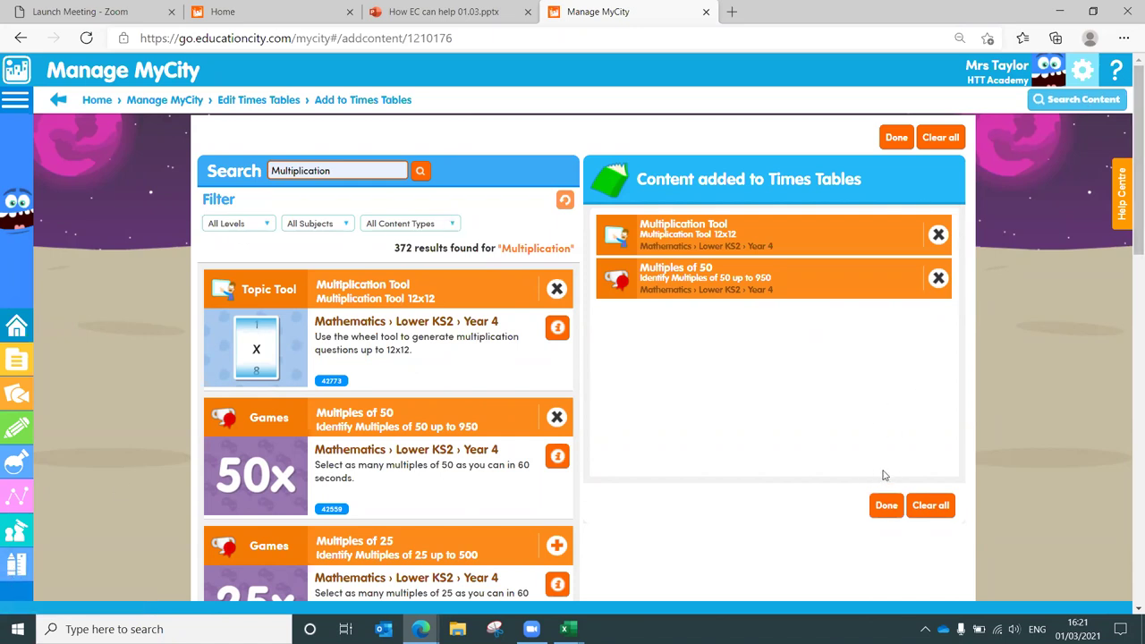
left_click(884, 505)
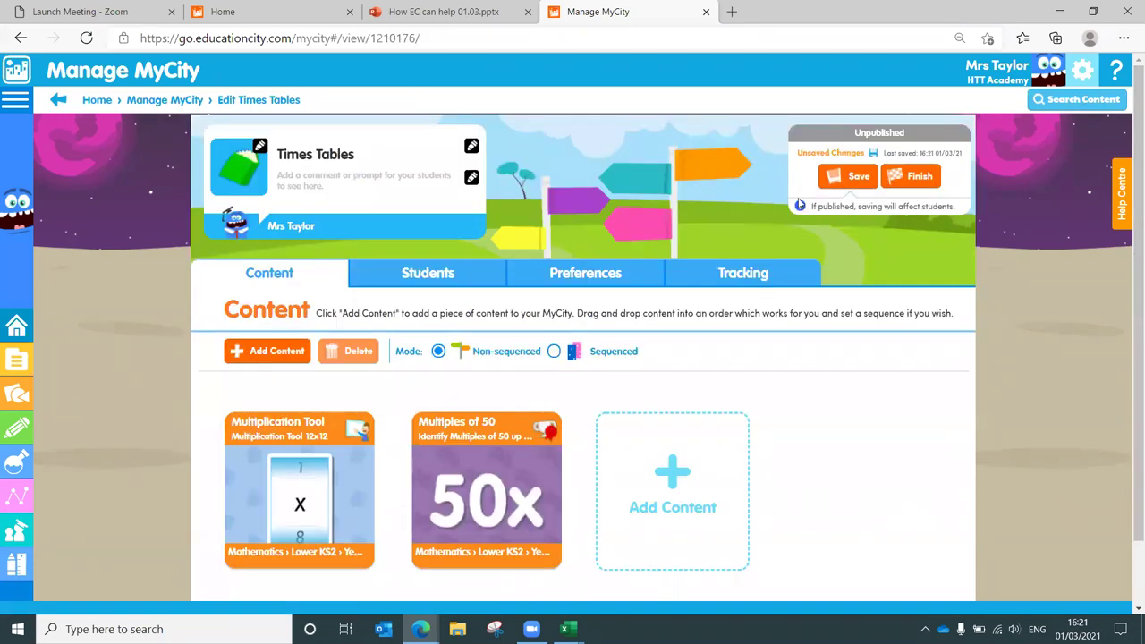
Review the Students, Preferences and Tracking tabs, then return to the Home dashboard
left_click(410, 281)
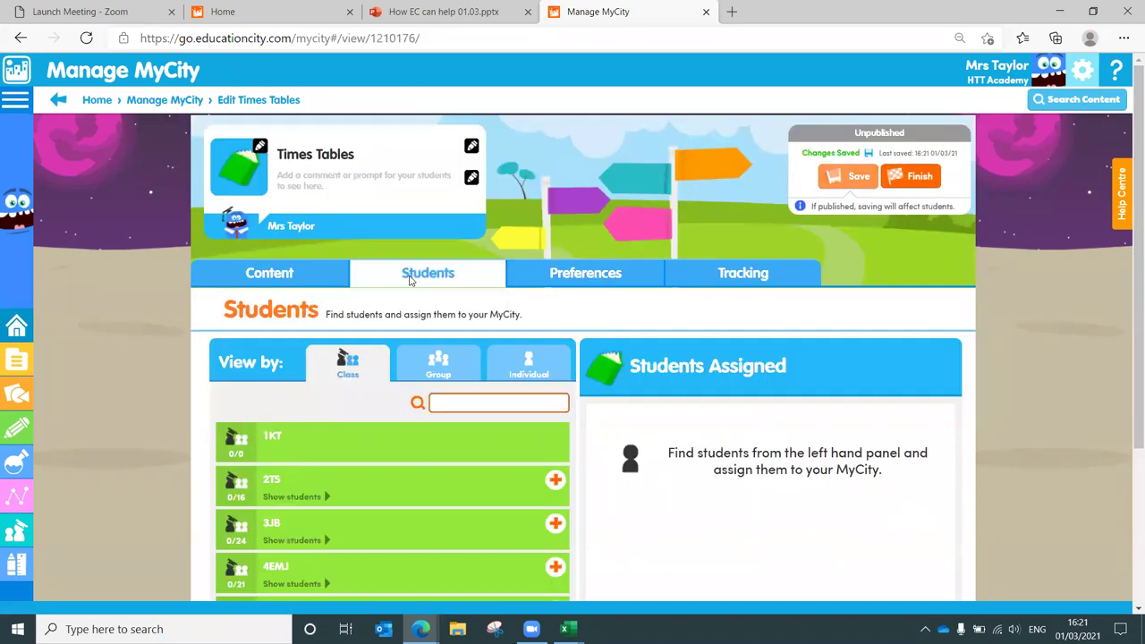
left_click(567, 279)
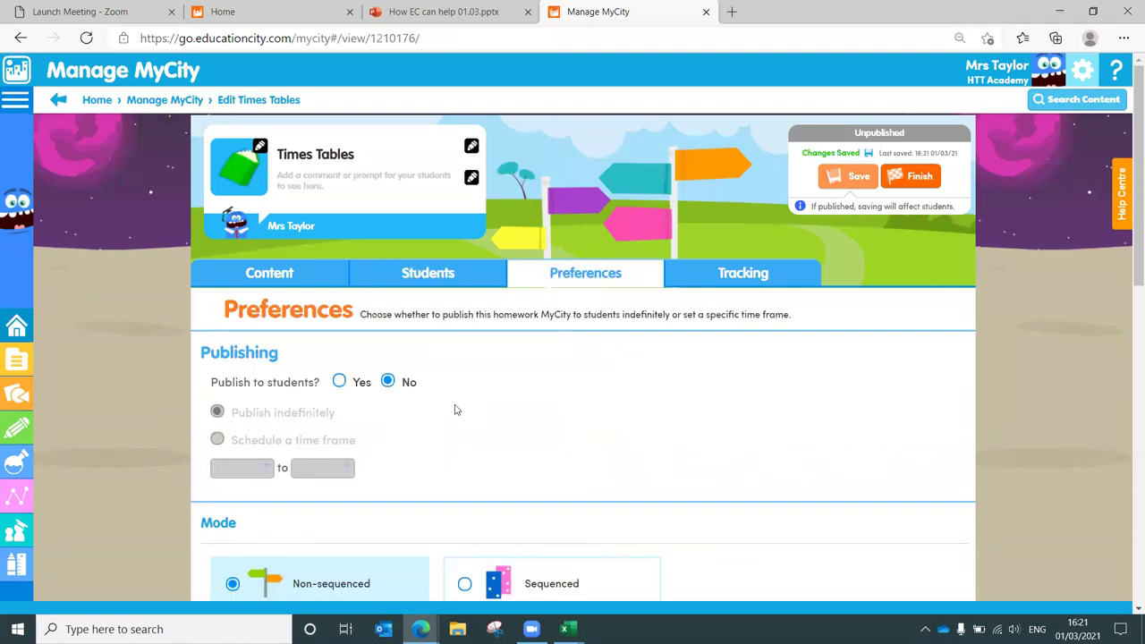
left_click(738, 277)
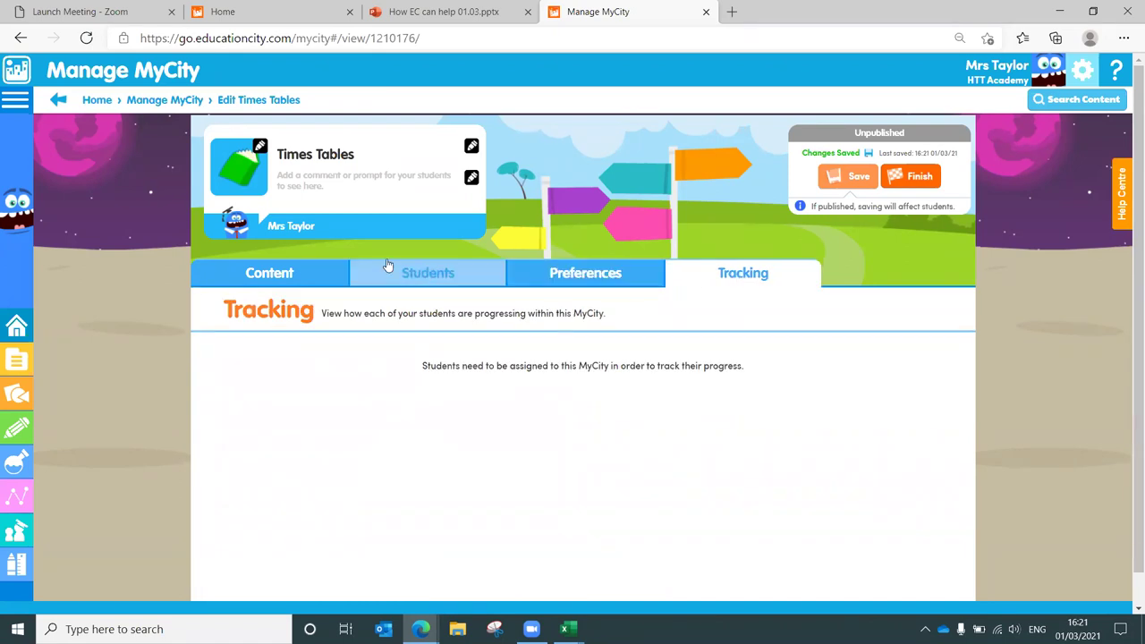
left_click(13, 69)
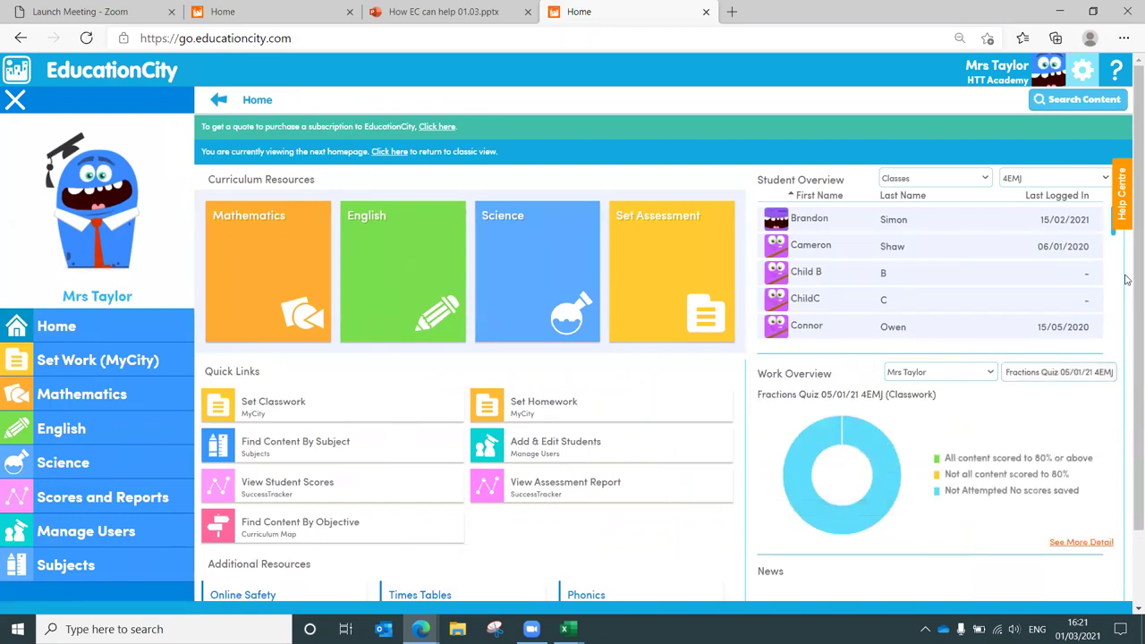
Switch the Work Overview to the Measurements - GP1 set work
left_click(1022, 372)
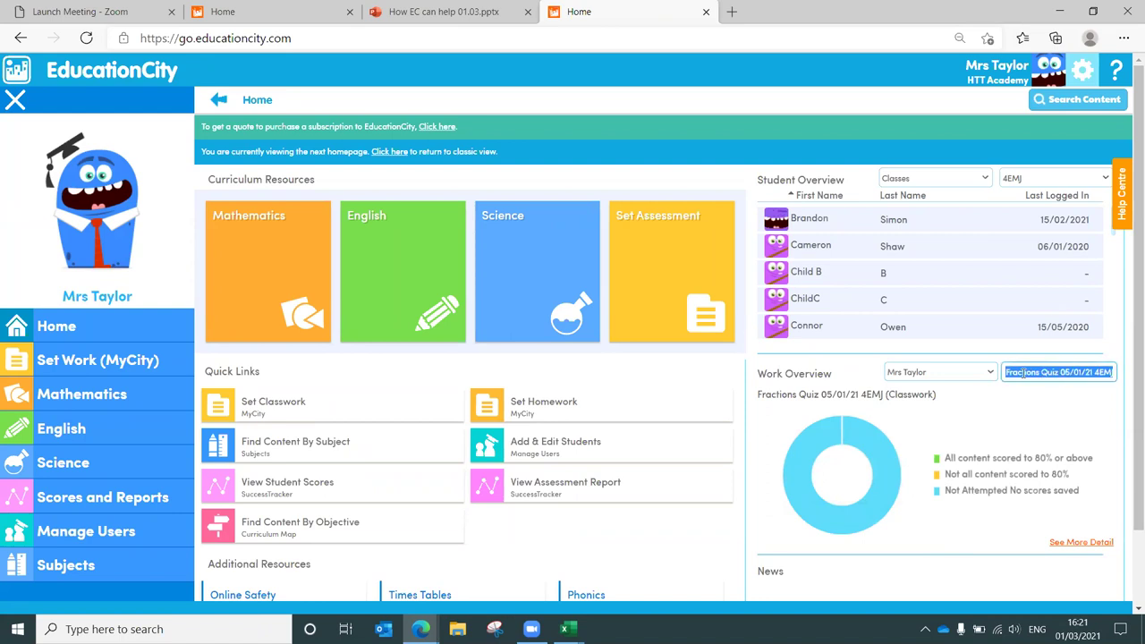
left_click(1022, 373)
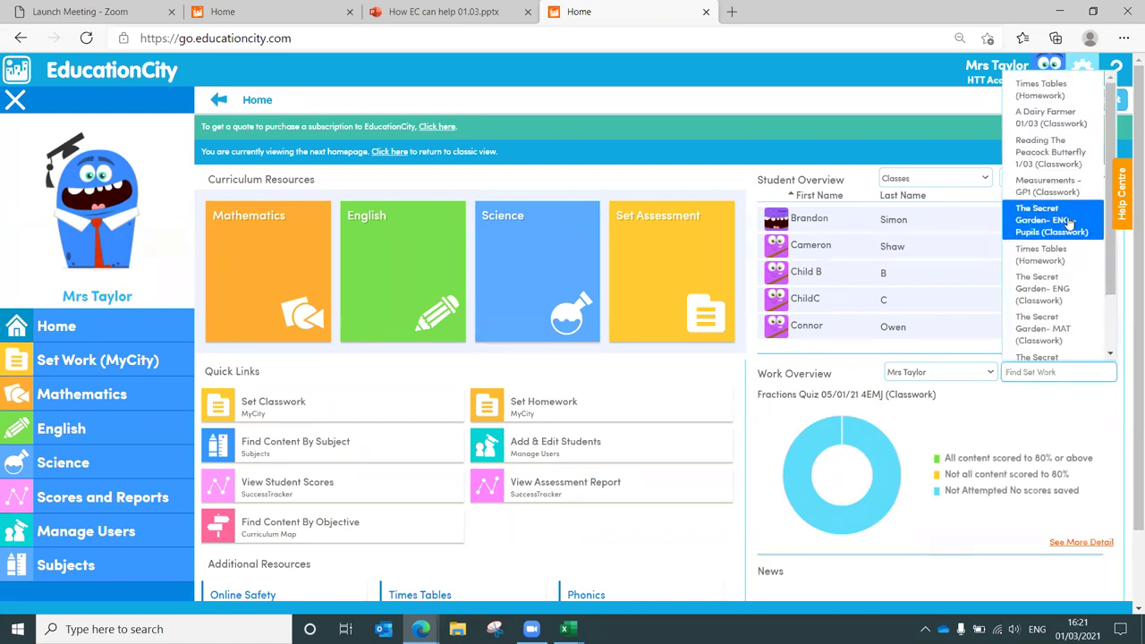
left_click(1042, 195)
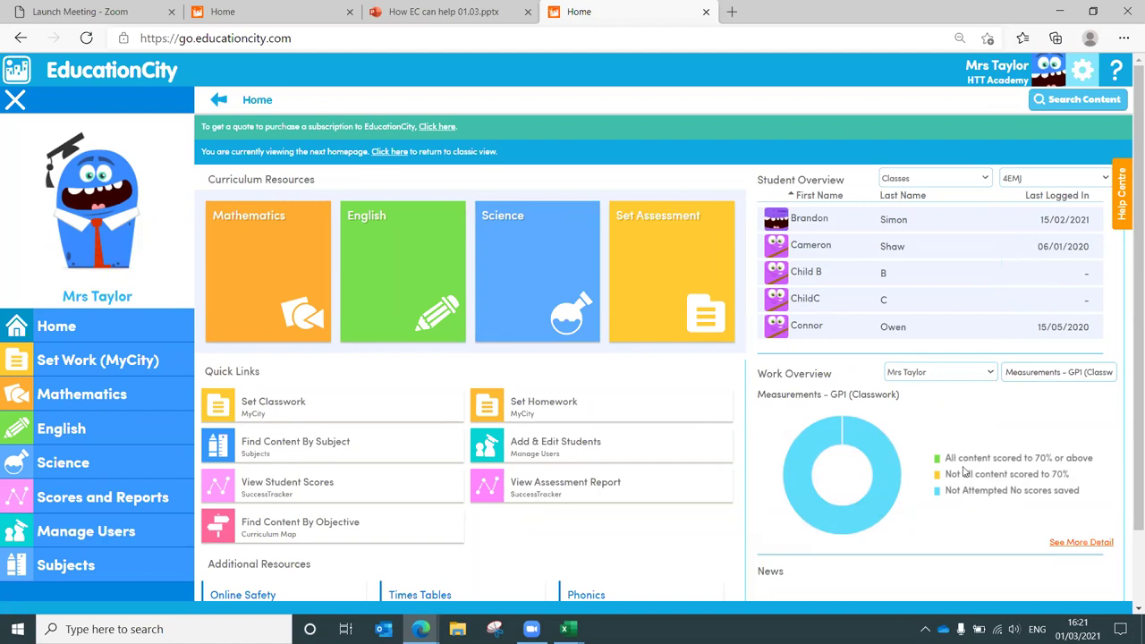
Toggle the chart legend so only the Not Attempted category stays visible
mouse_move(863, 517)
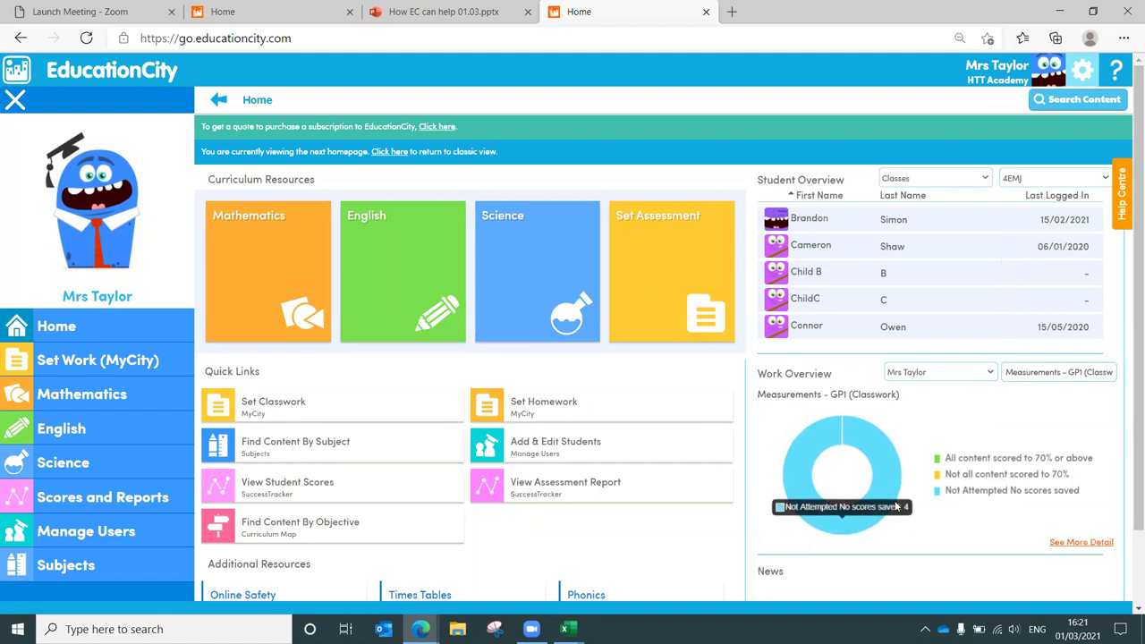
left_click(978, 495)
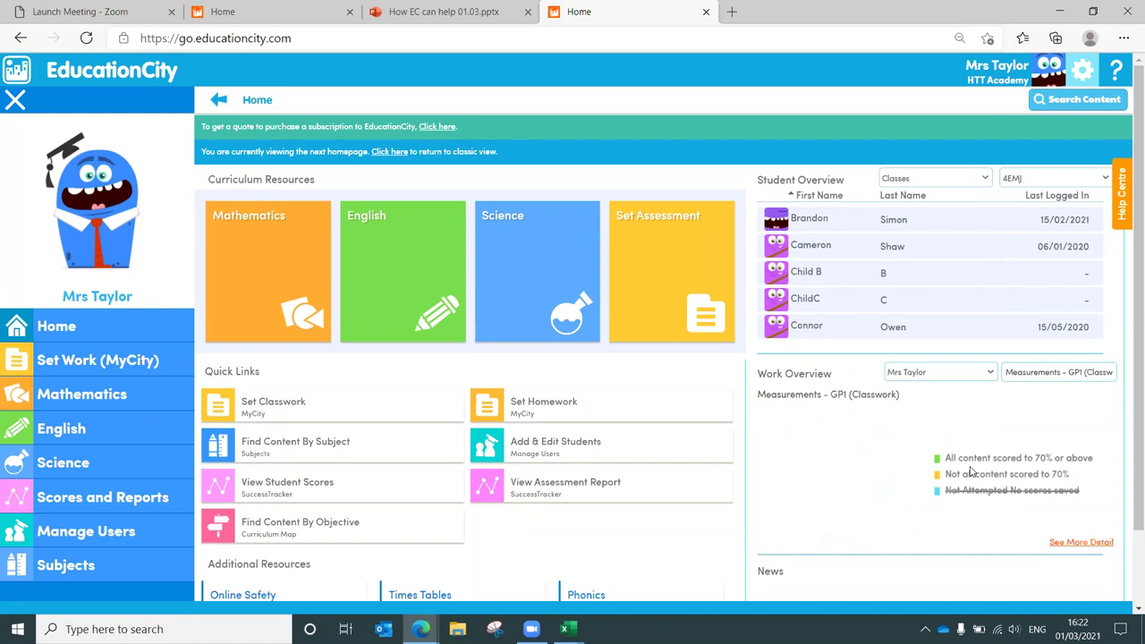
left_click(972, 475)
left_click(955, 475)
left_click(957, 458)
left_click(963, 492)
left_click(964, 475)
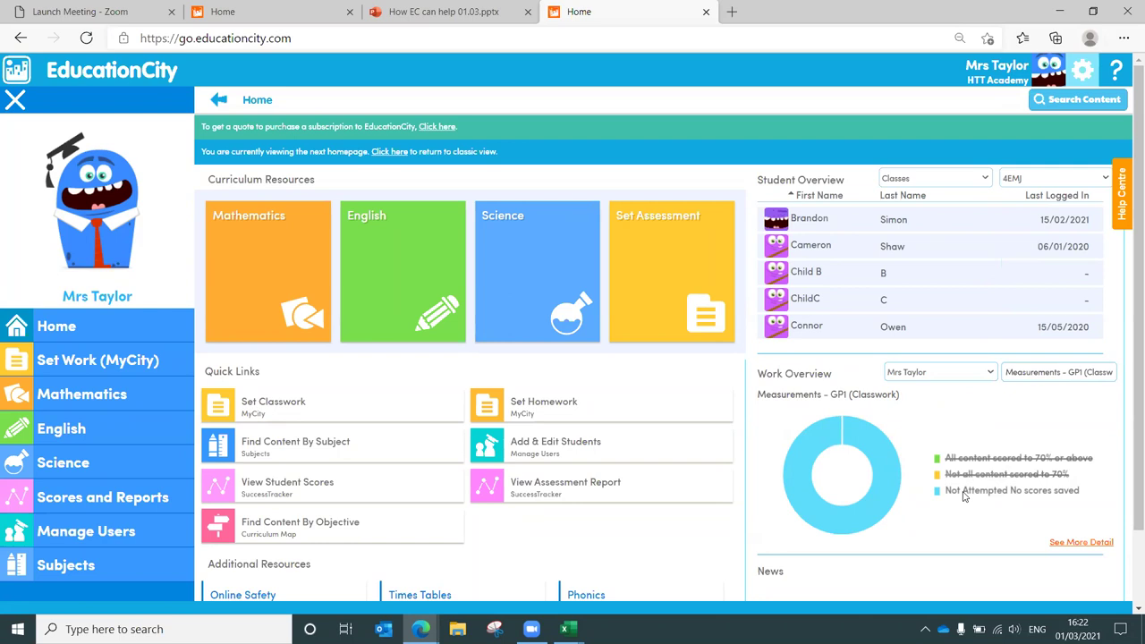
left_click(1082, 545)
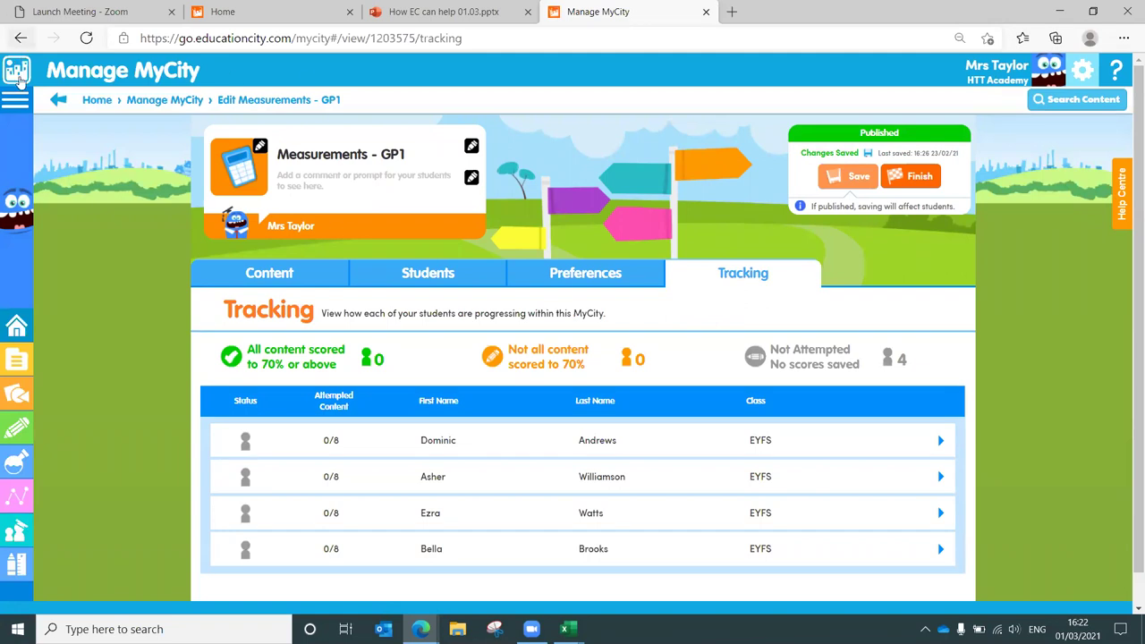
left_click(18, 77)
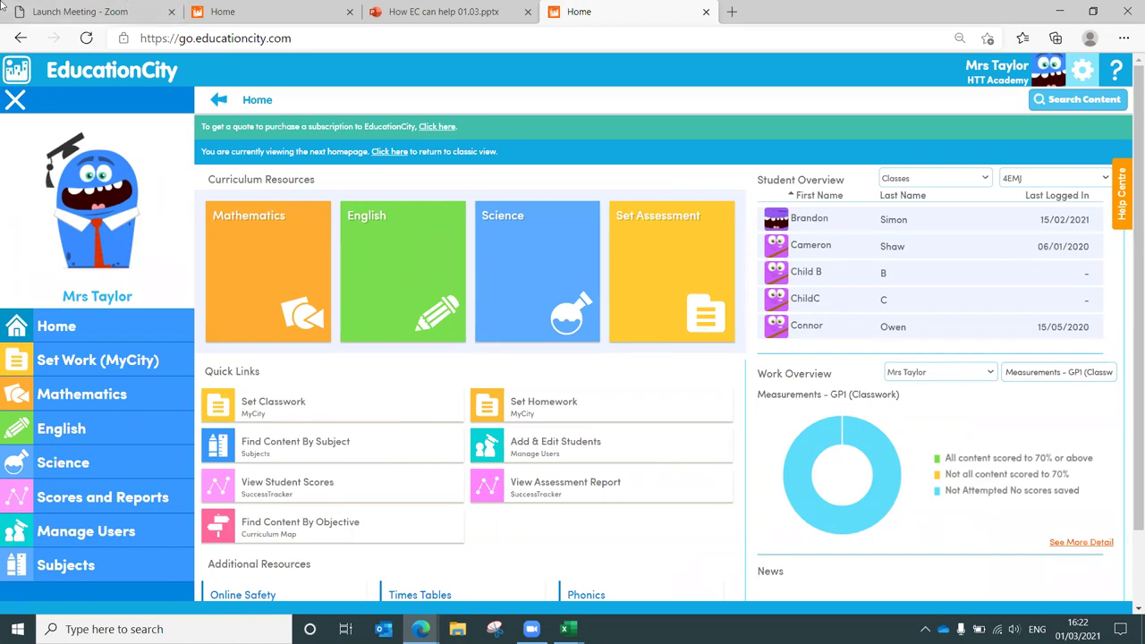
Advance the PowerPoint deck from Agenda to the Any Questions? slide, then return to EducationCity
left_click(445, 12)
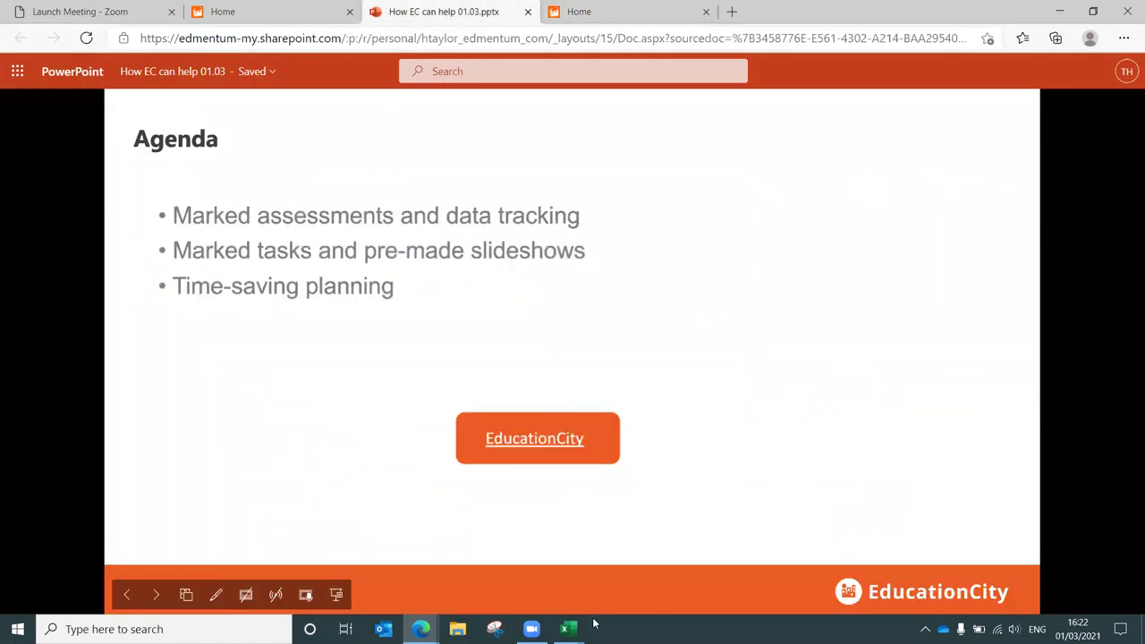
left_click(553, 456)
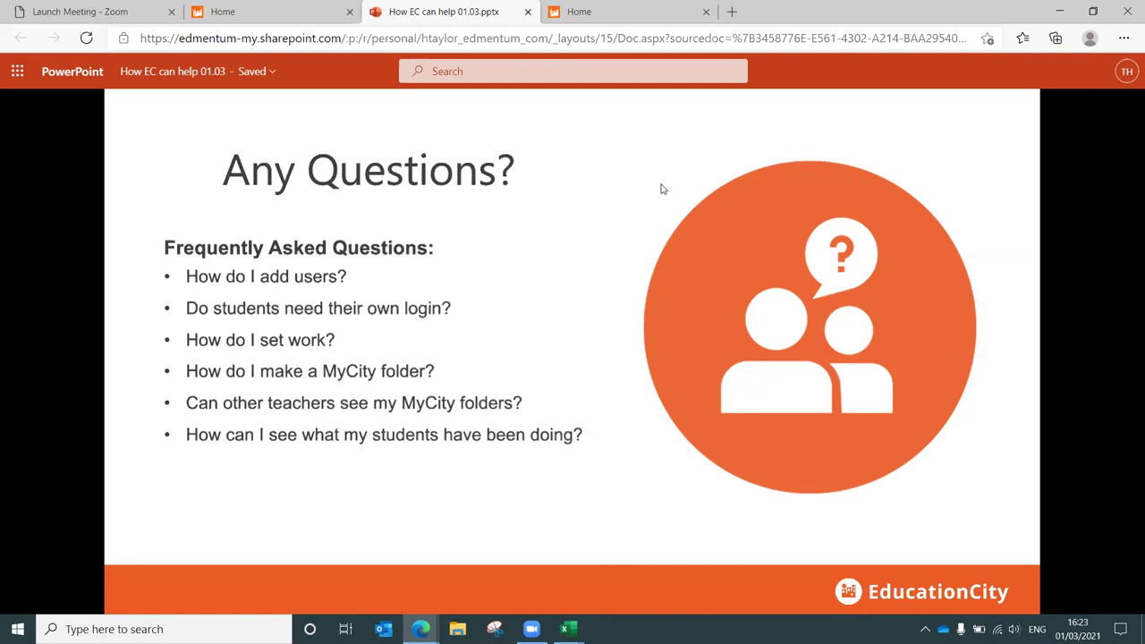
key("ctrl+Tab")
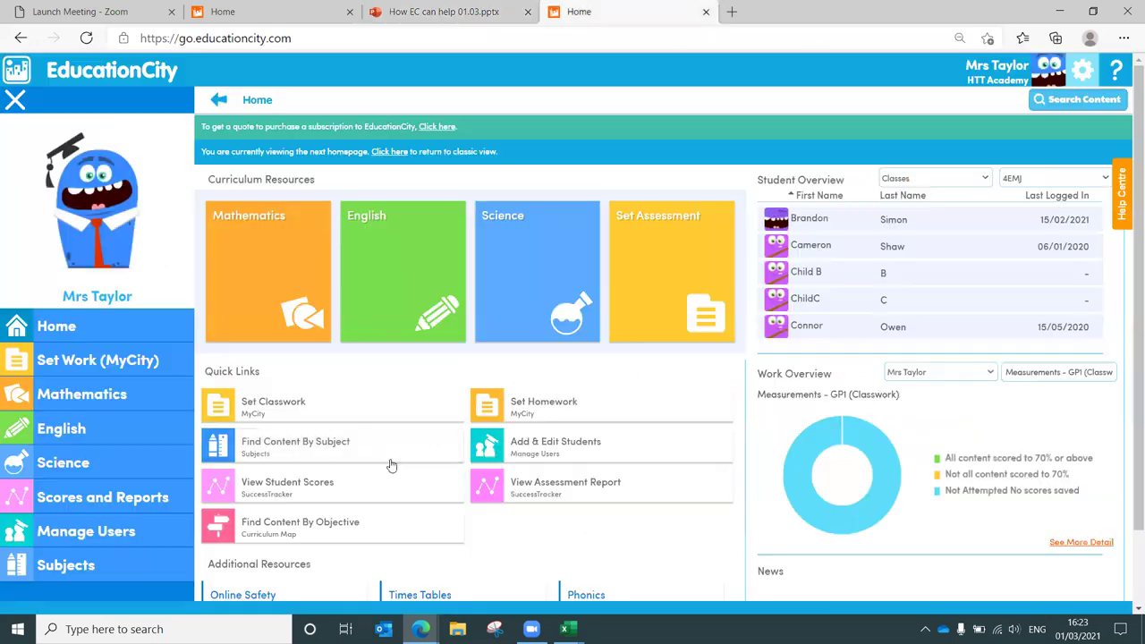
Open the Add & Edit Students list in Manage Users and bring up the Help Centre panel
left_click(499, 452)
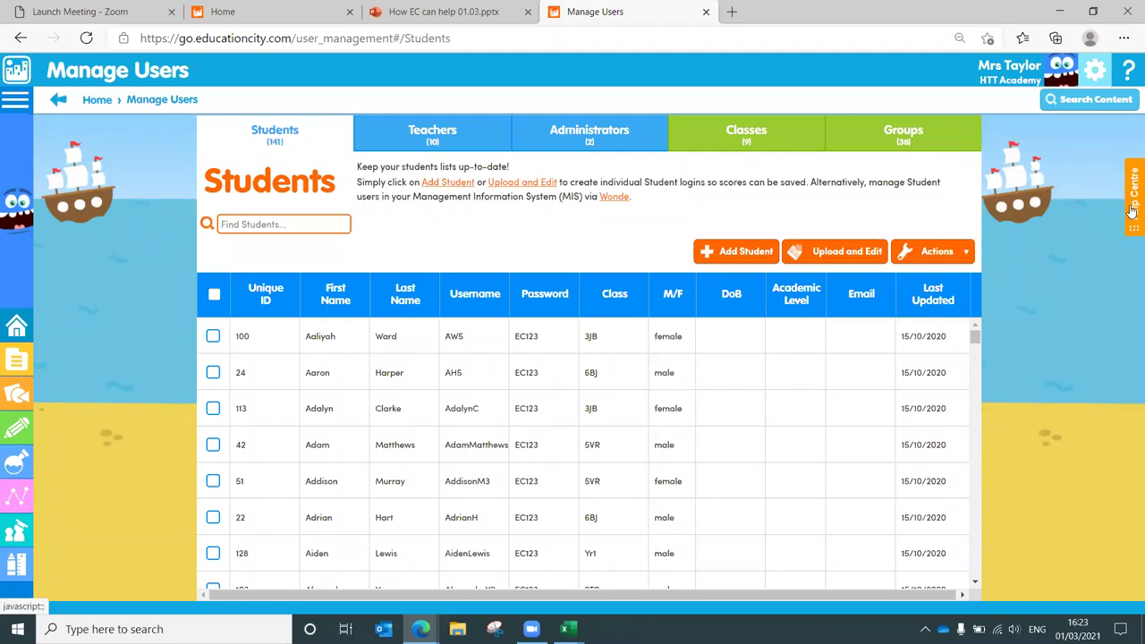
left_click(1132, 210)
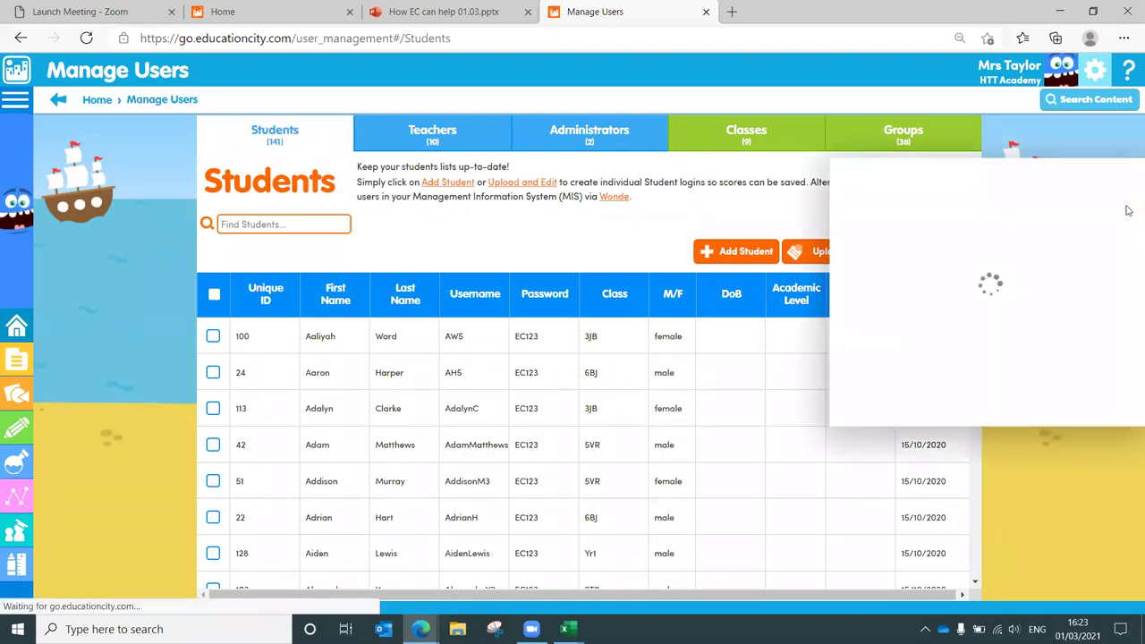
Search the Help Centre for 'upload student' and scroll through the results
type("u")
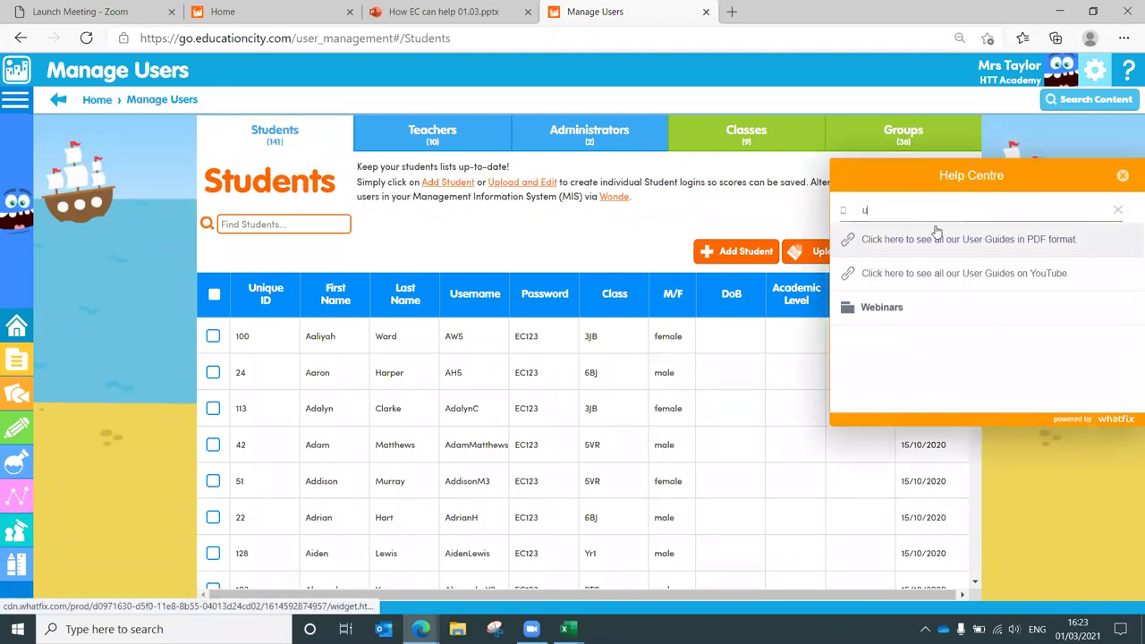
type("pload ")
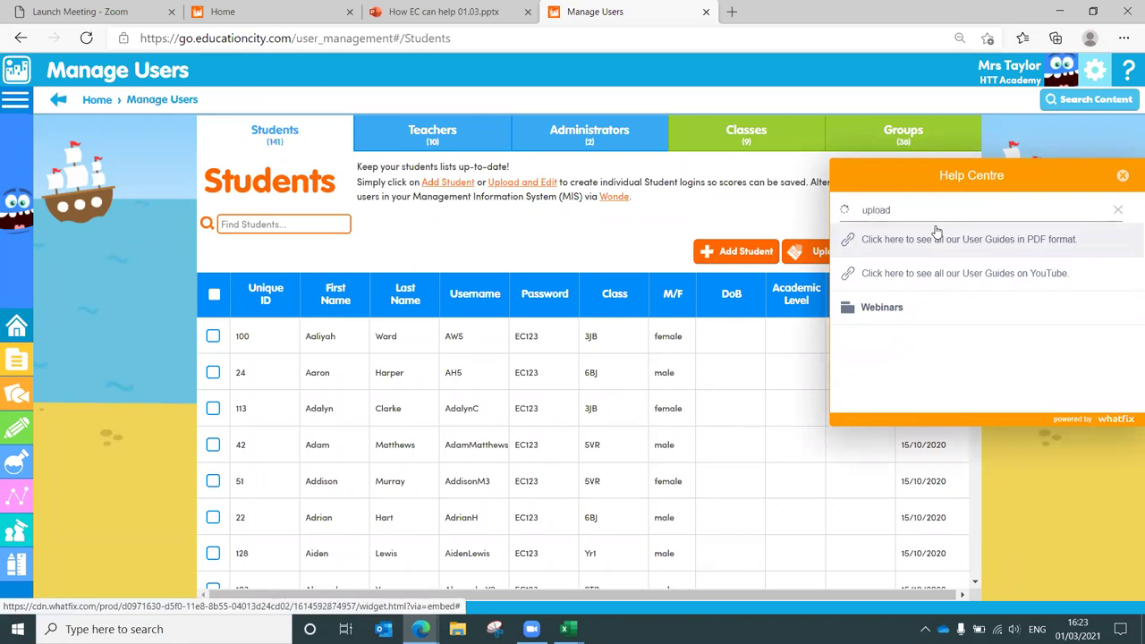
type("student")
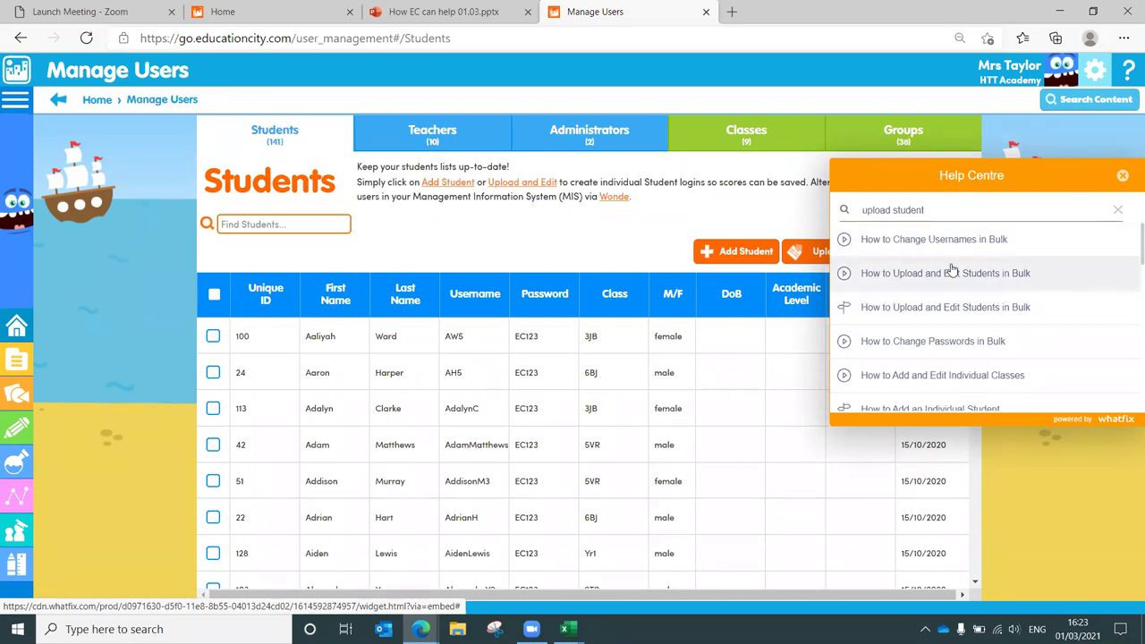
scroll(1128, 251, "down", 1)
scroll(1129, 264, "down", 2)
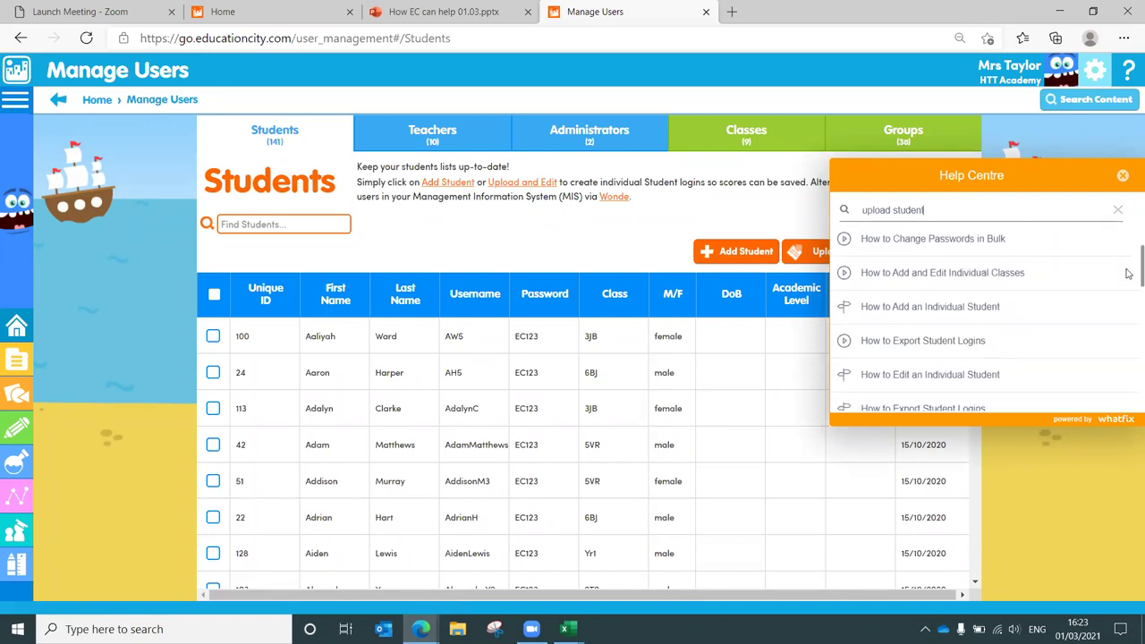
left_click_drag(1129, 273, 1128, 398)
Clear the search text, close the Help Centre, and return to the presentation
left_click_drag(930, 209, 841, 207)
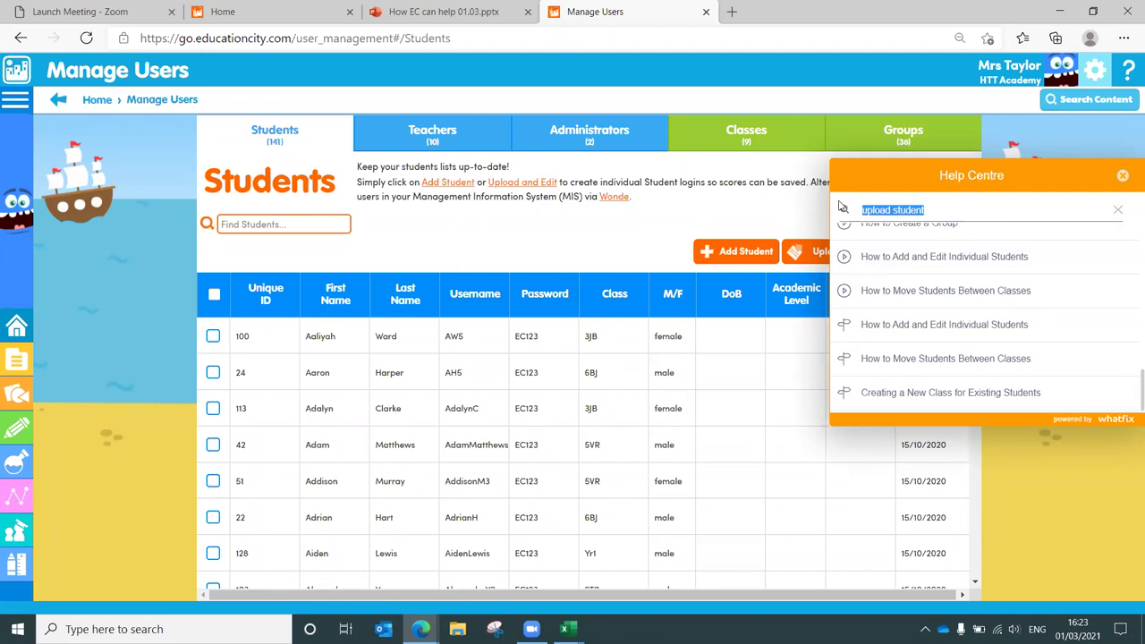
key("BackSpace")
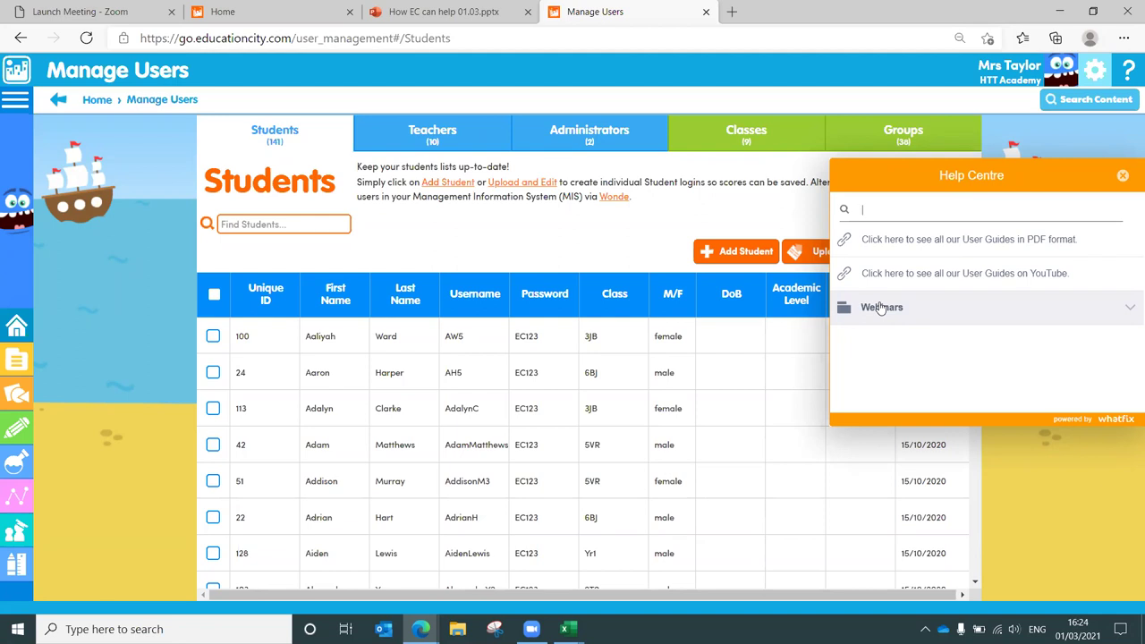
left_click(1123, 177)
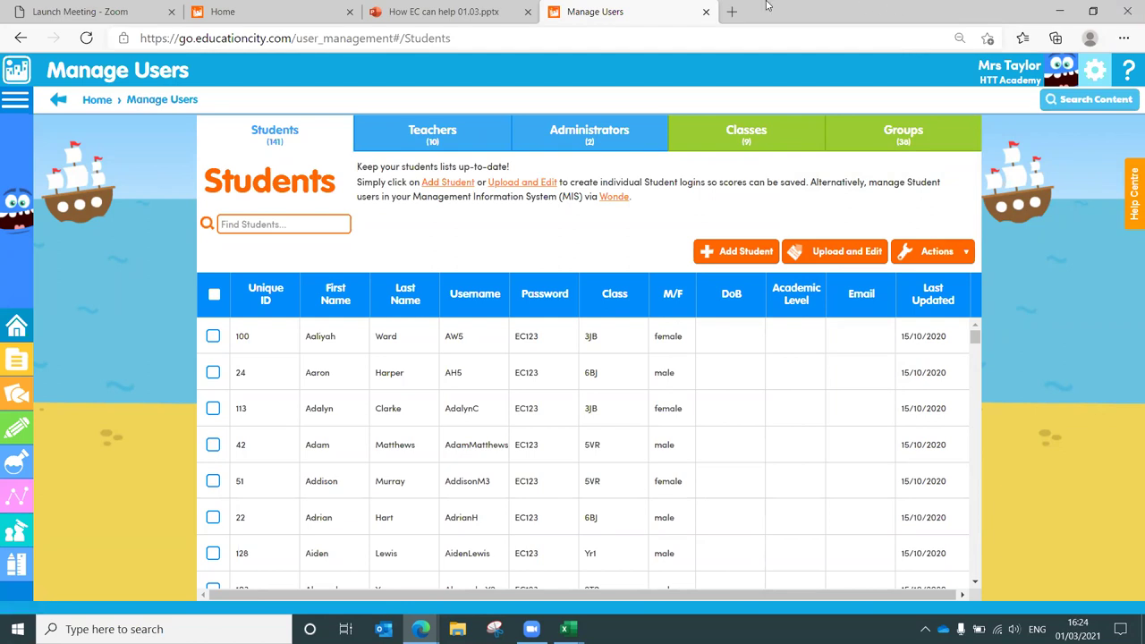
left_click(443, 11)
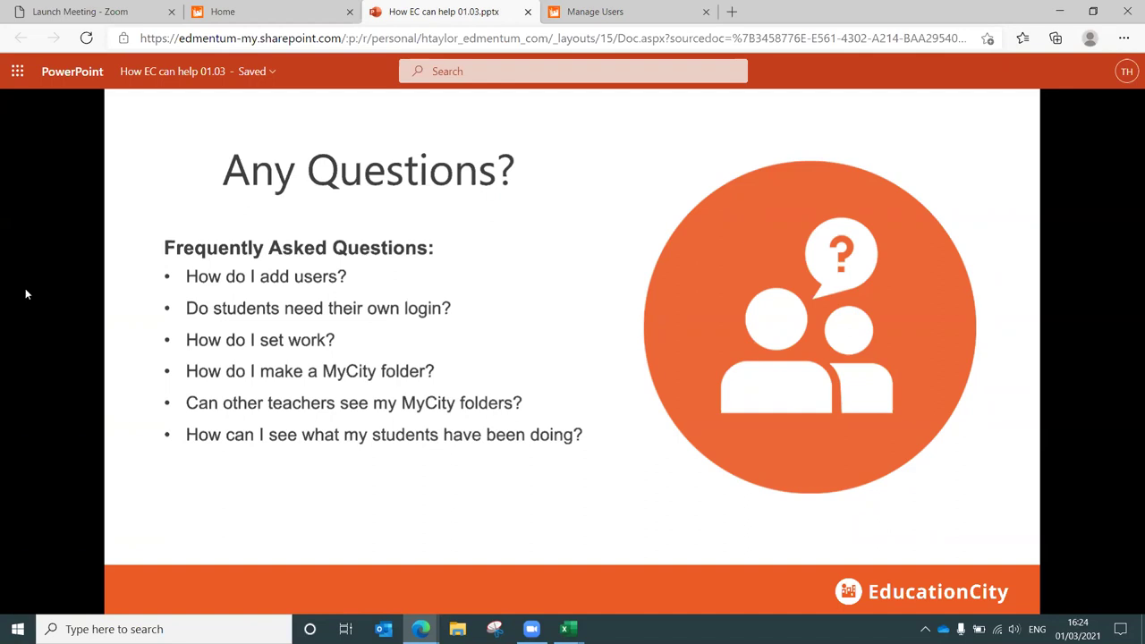
Open the Set Classwork MyCity page in EducationCity and scroll through the 18 Classwork MyCities
left_click(652, 11)
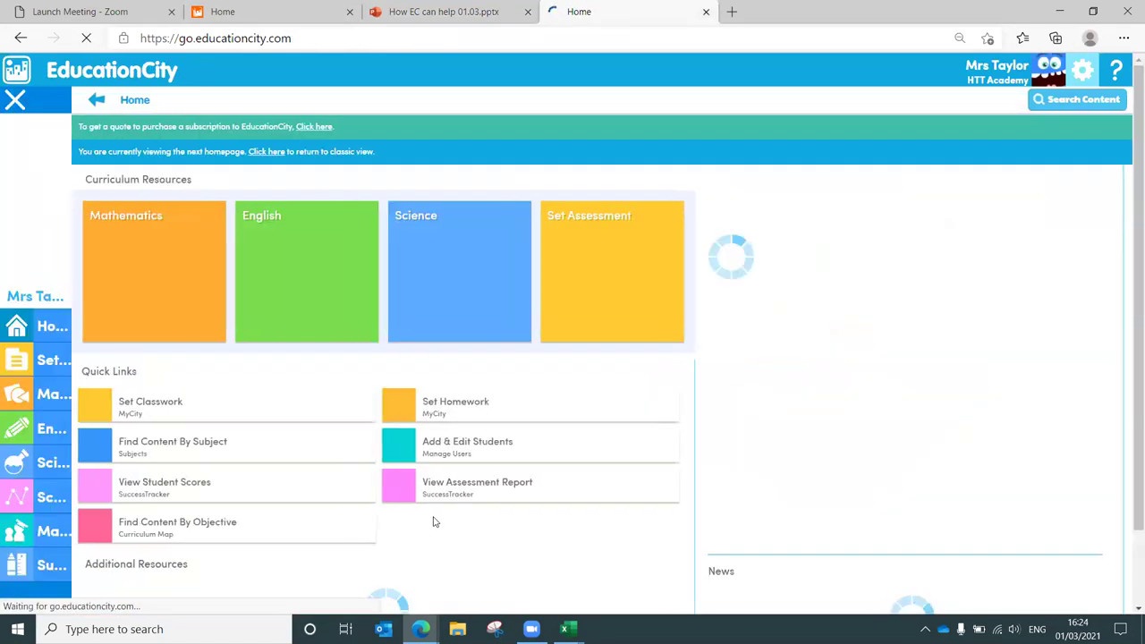
left_click(244, 404)
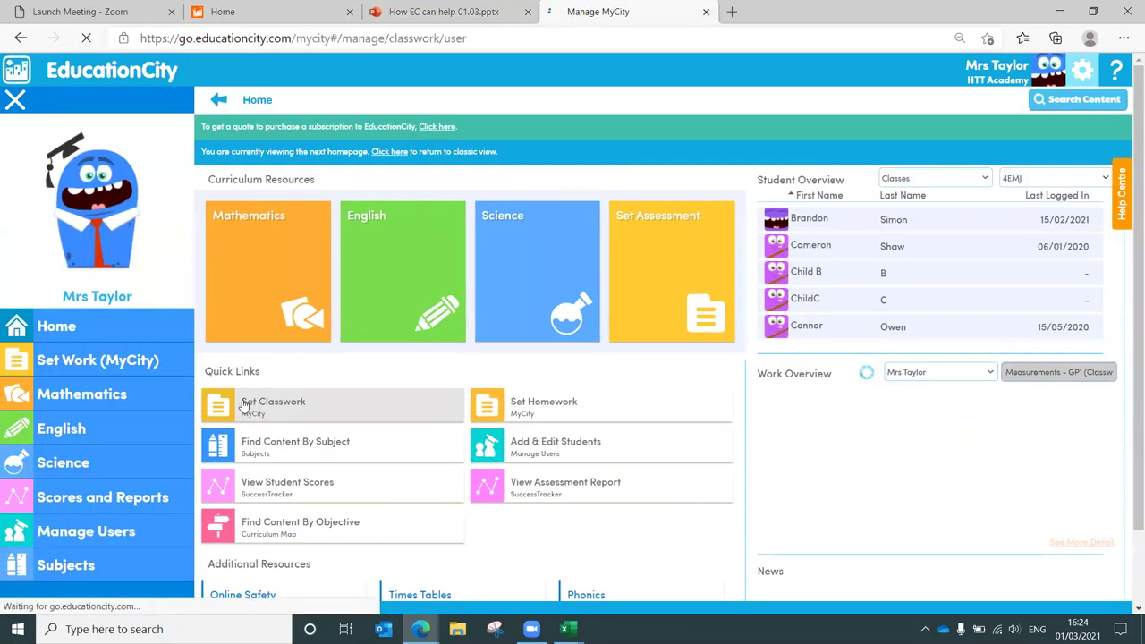
scroll(1127, 244, "down", 10)
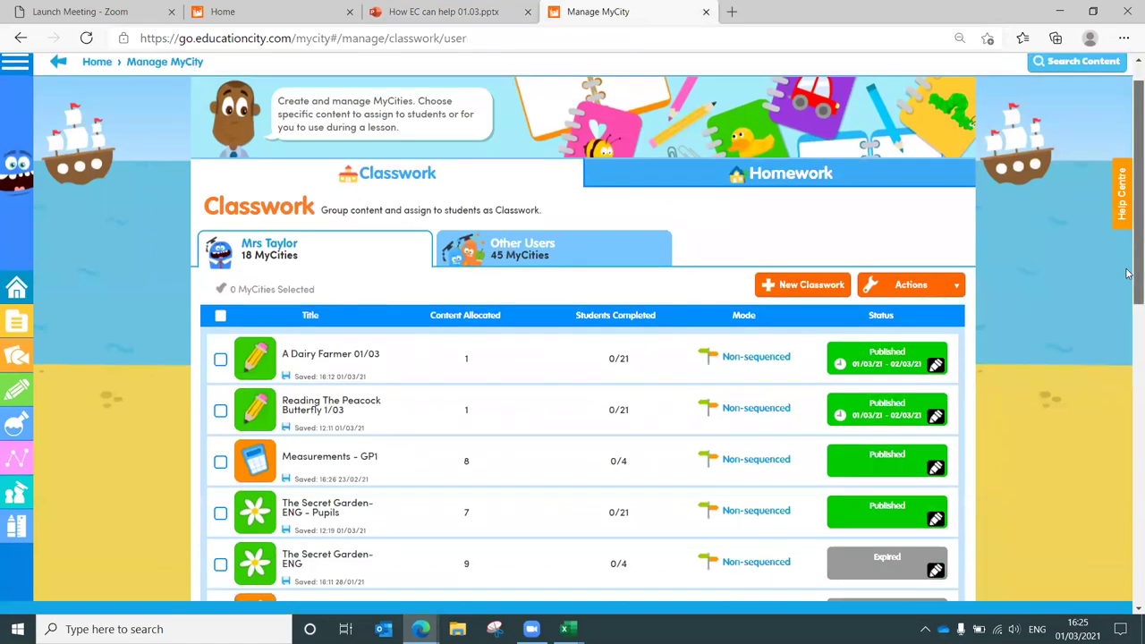
scroll(1129, 583, "up", 15)
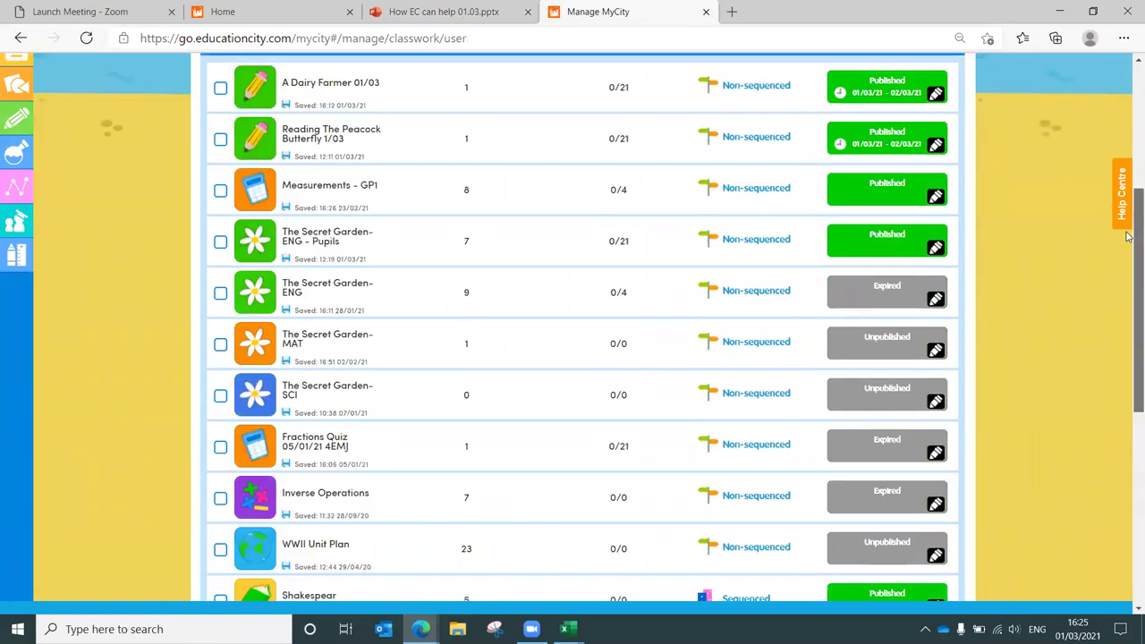
scroll(1129, 295, "down", 2)
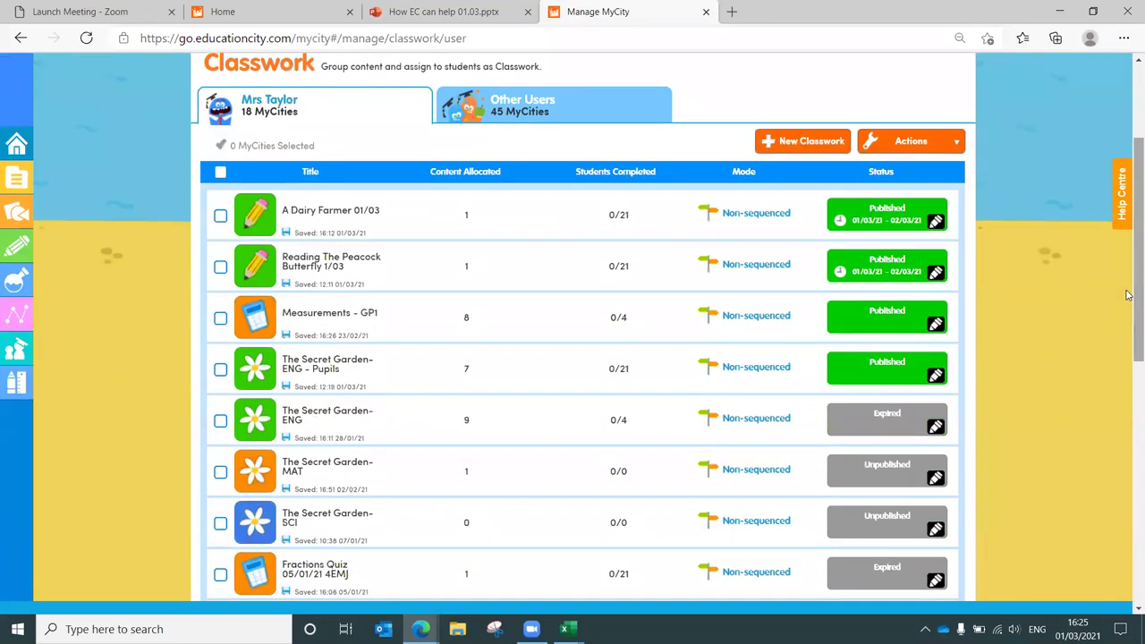
scroll(1127, 295, "down", 10)
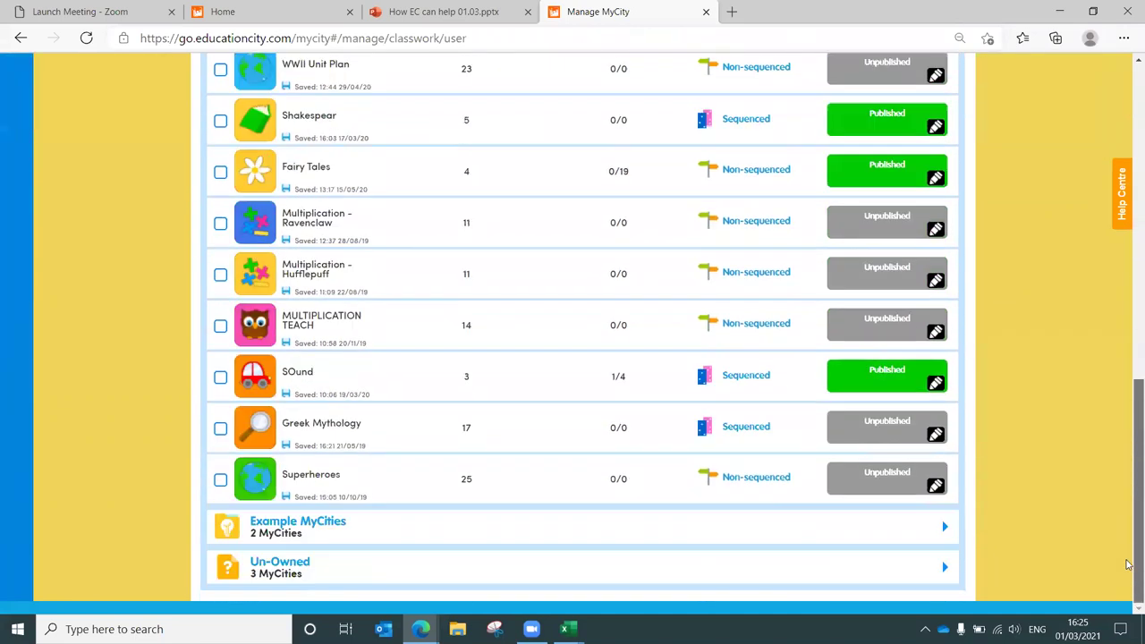
scroll(1129, 203, "up", 12)
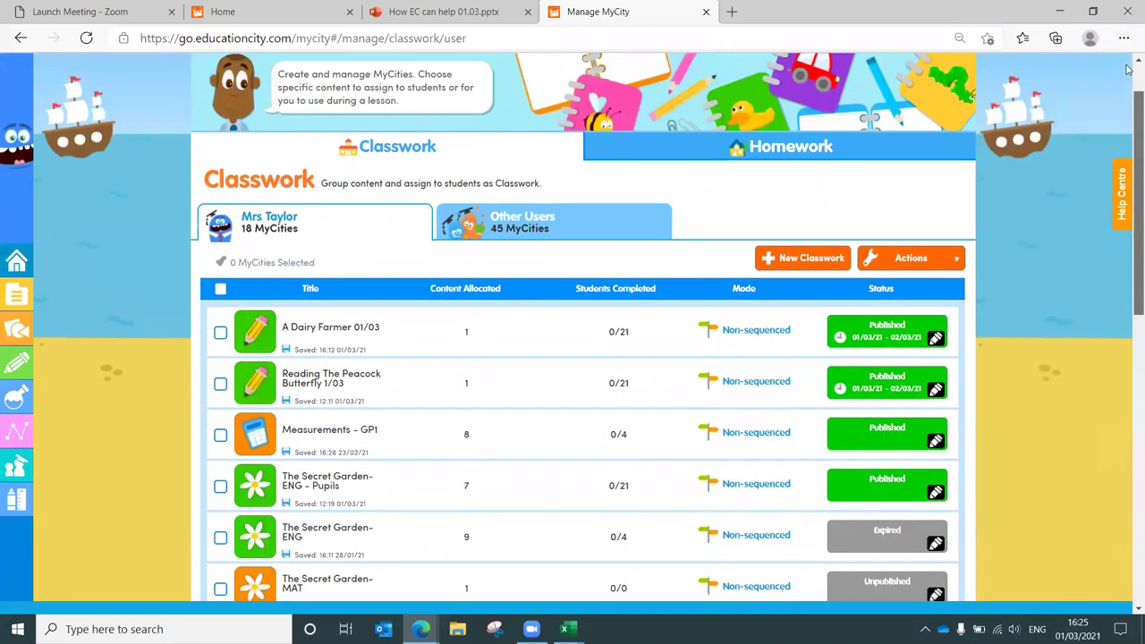
scroll(1128, 70, "down", 8)
scroll(1128, 70, "up", 10)
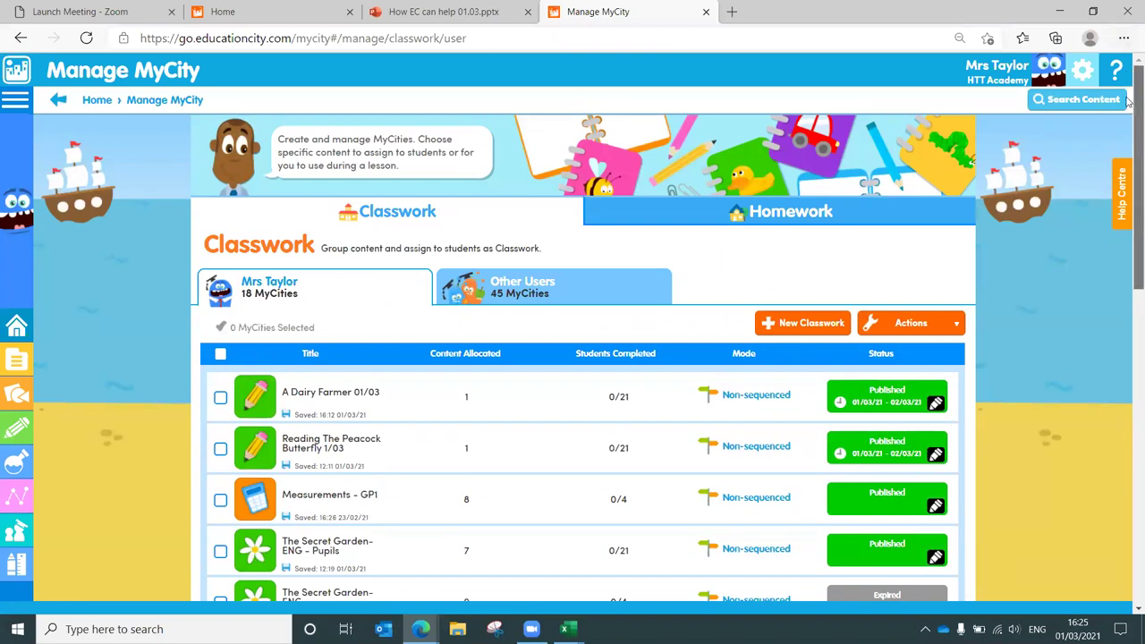
left_click_drag(1129, 101, 1129, 150)
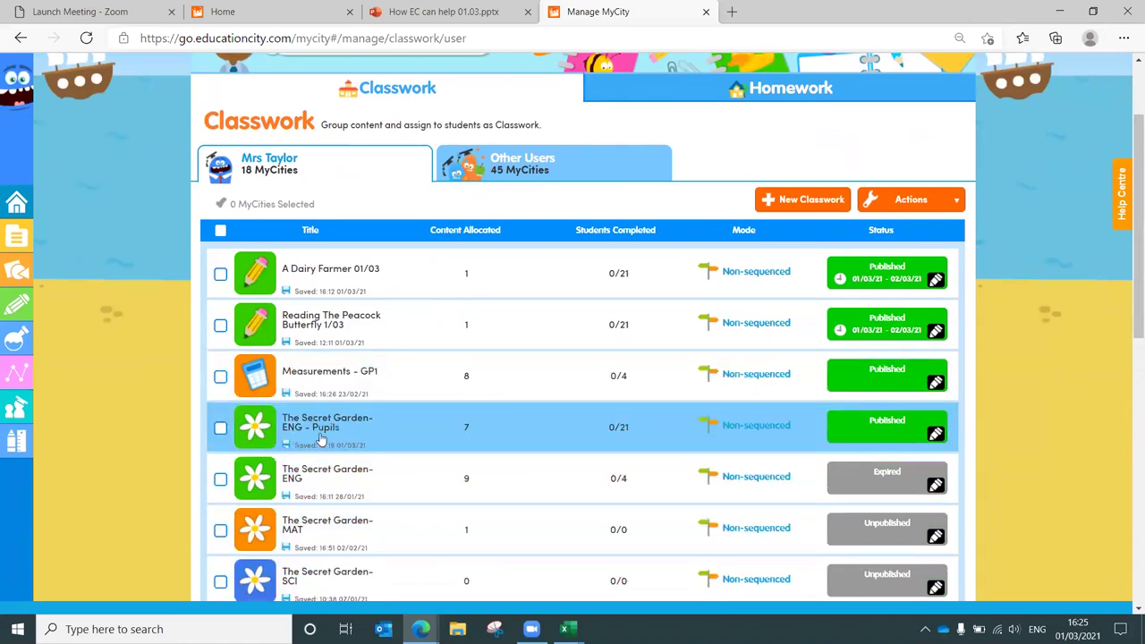
Create a copy of 'Reading The Peacock Butterfly 1/03' and return to the Classwork list
left_click(220, 325)
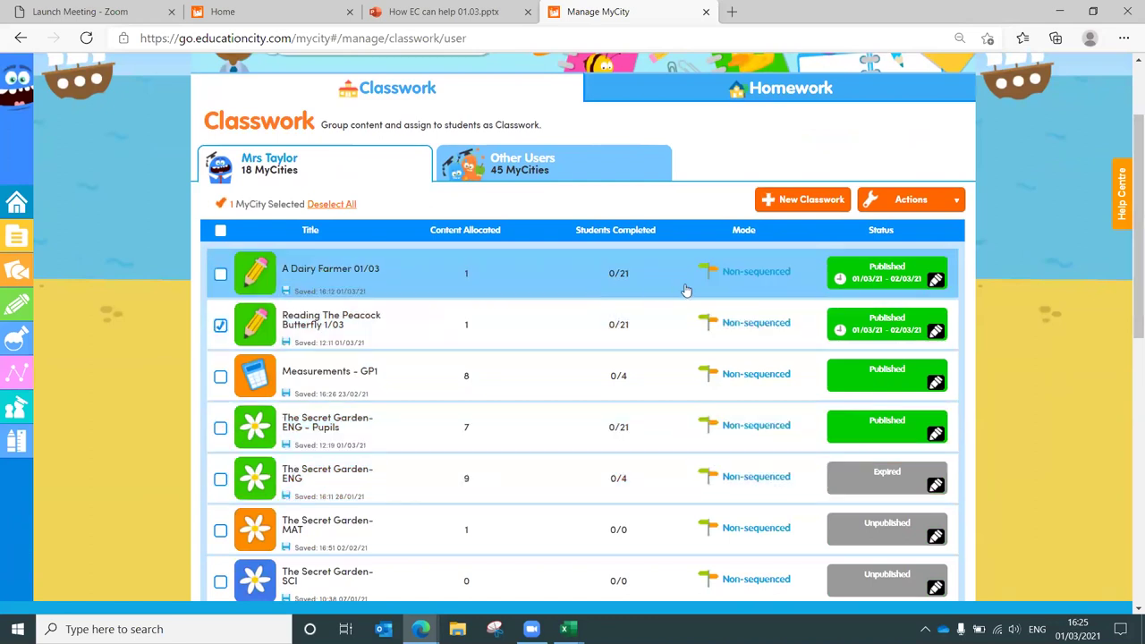
left_click(944, 200)
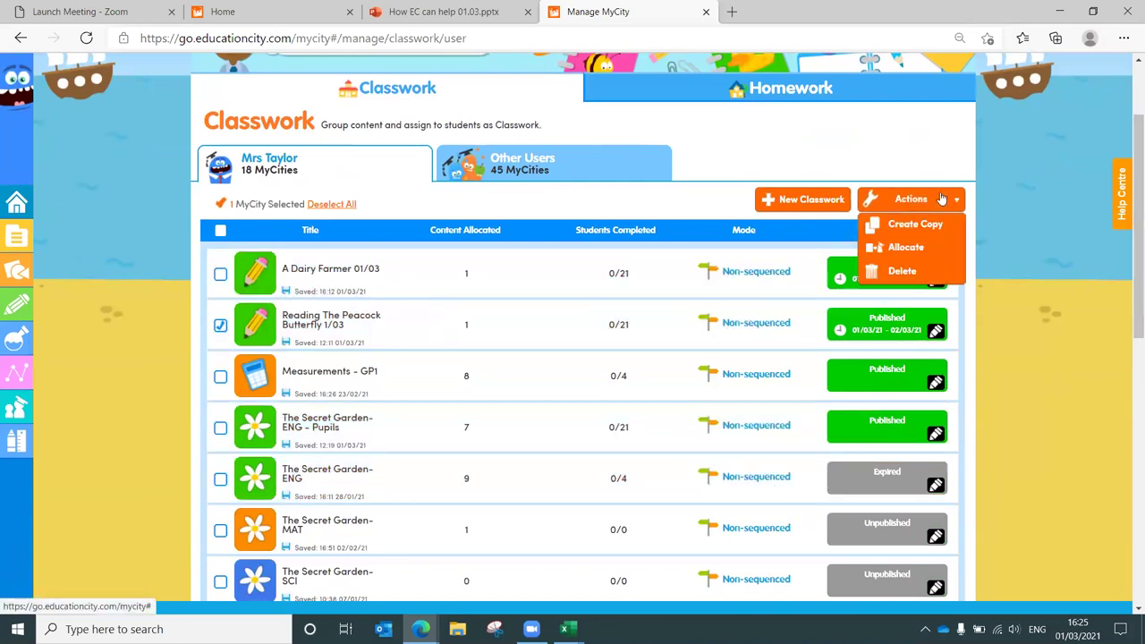
left_click(908, 225)
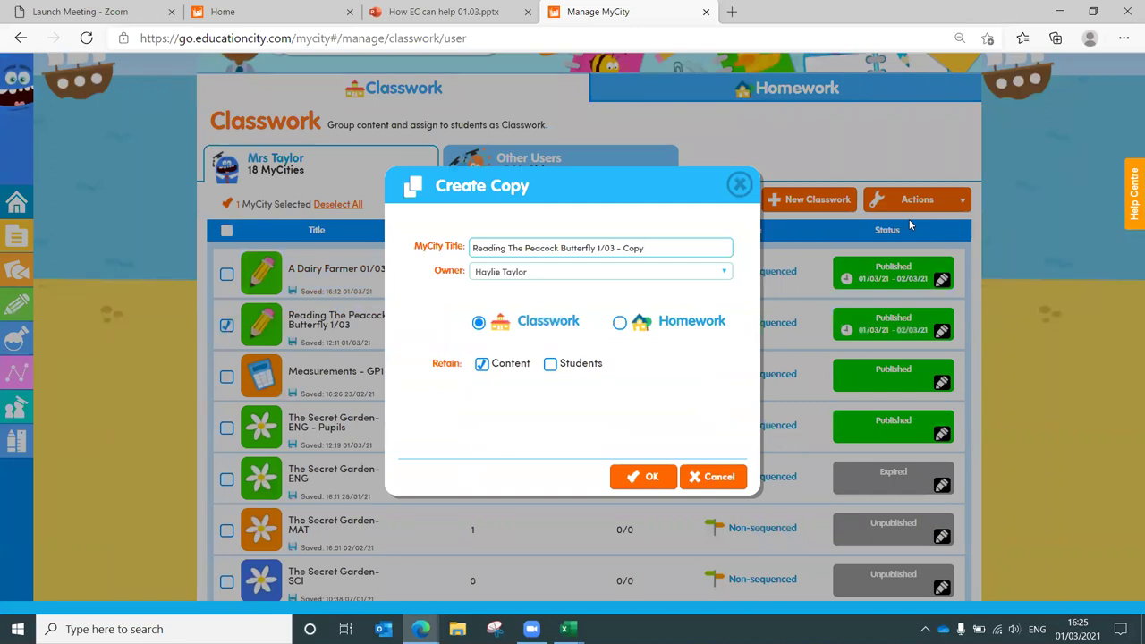
left_click(644, 477)
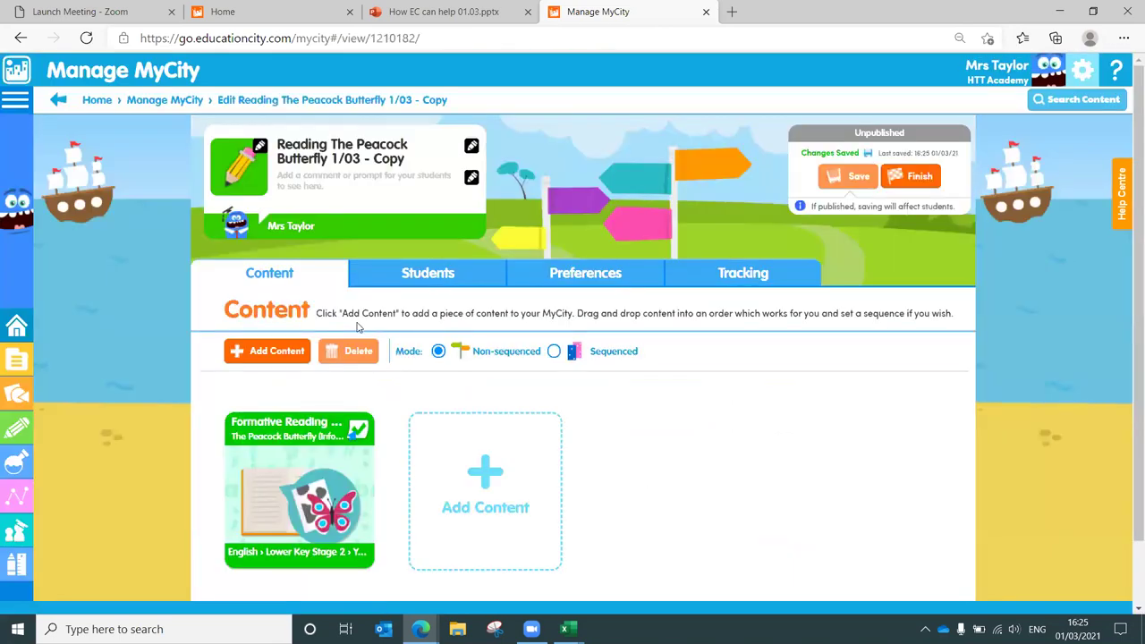
left_click(59, 100)
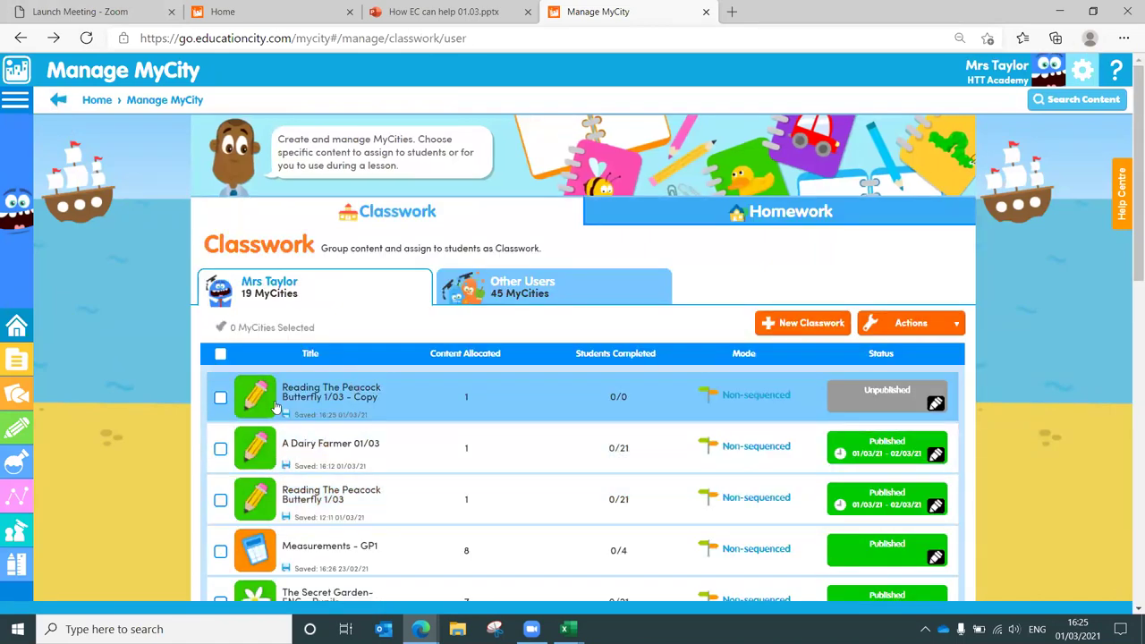
Allocate the Peacock Butterfly copy to a colleague teacher and dismiss the success message
left_click(220, 399)
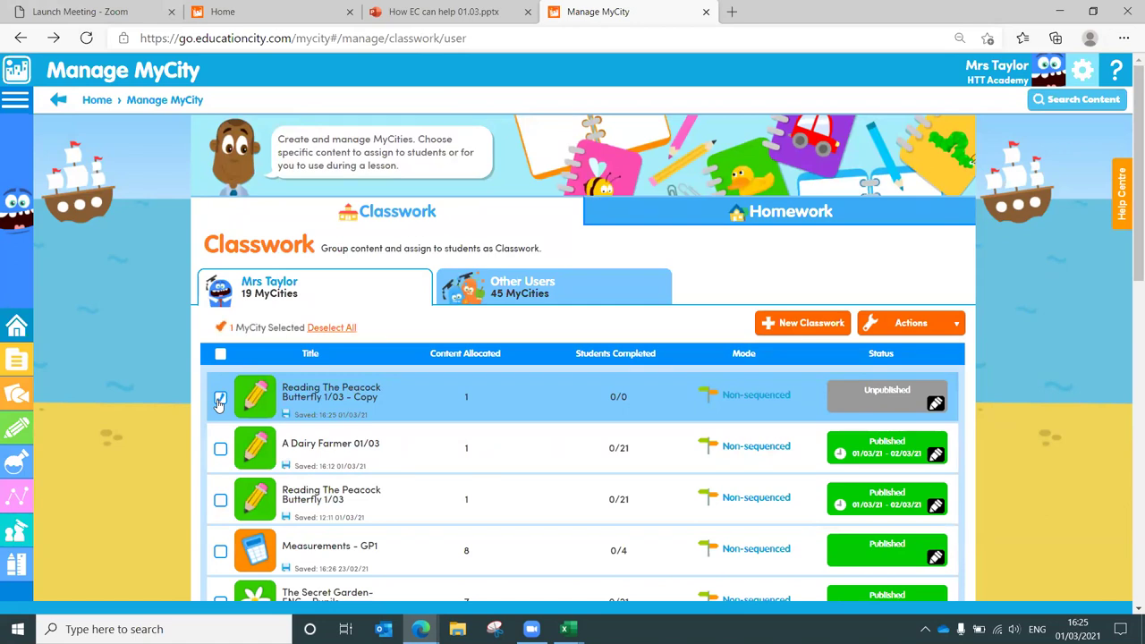
left_click(906, 328)
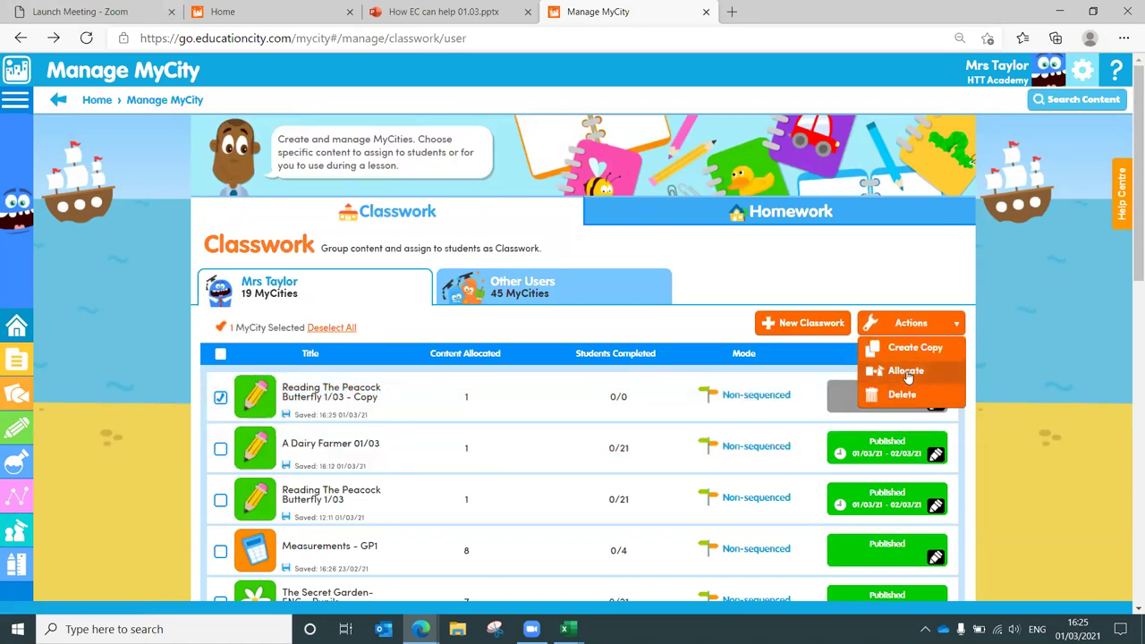
left_click(906, 372)
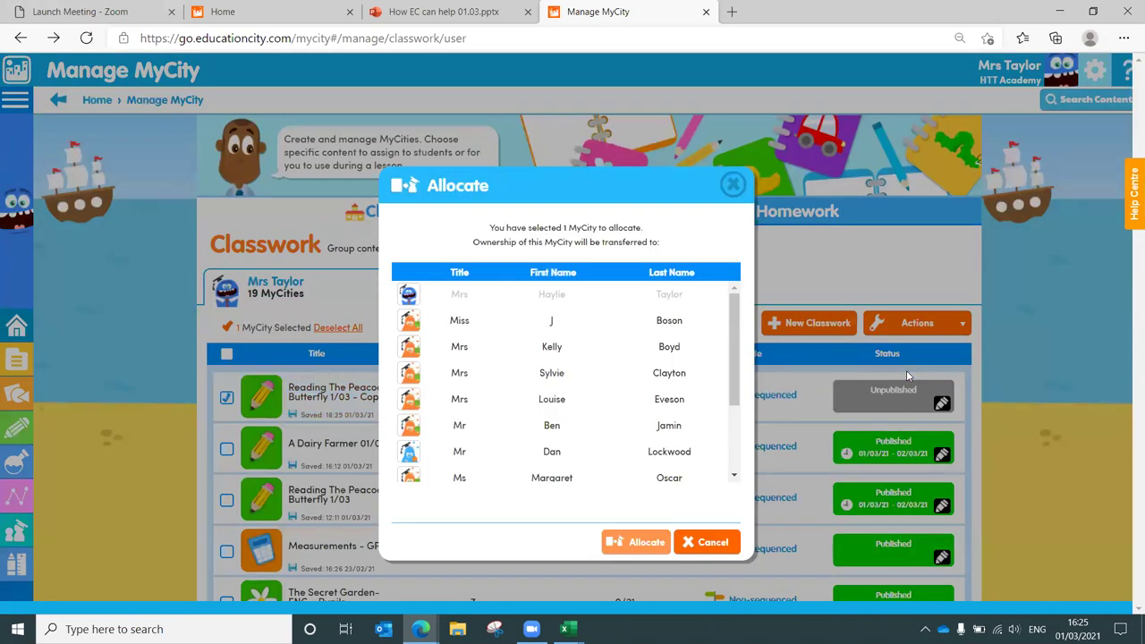
left_click(593, 350)
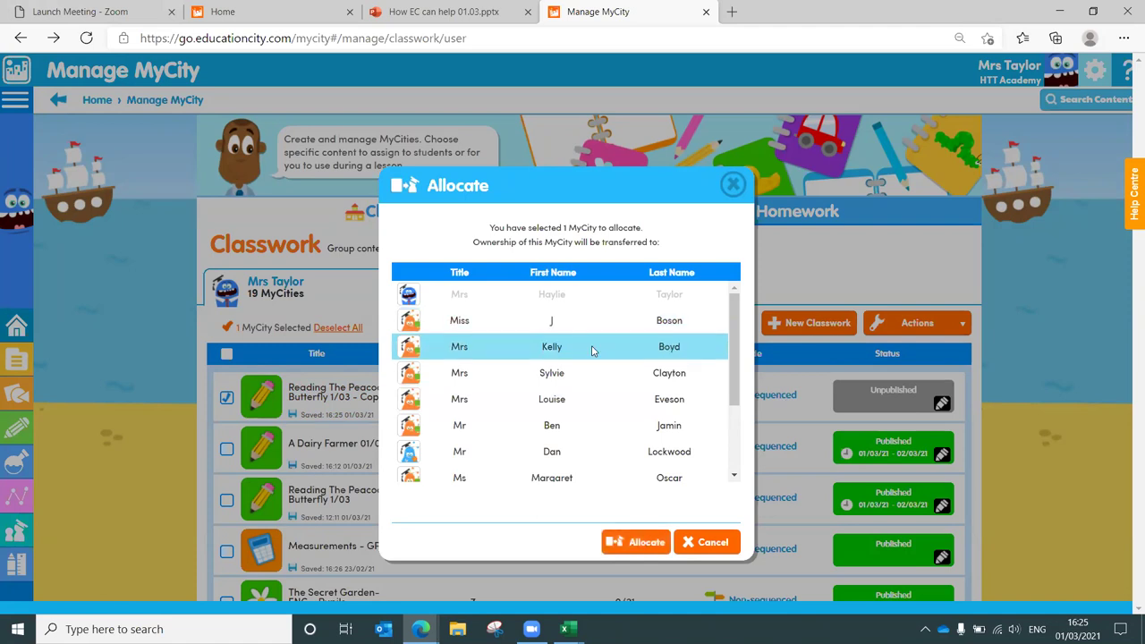
left_click(641, 541)
left_click(566, 265)
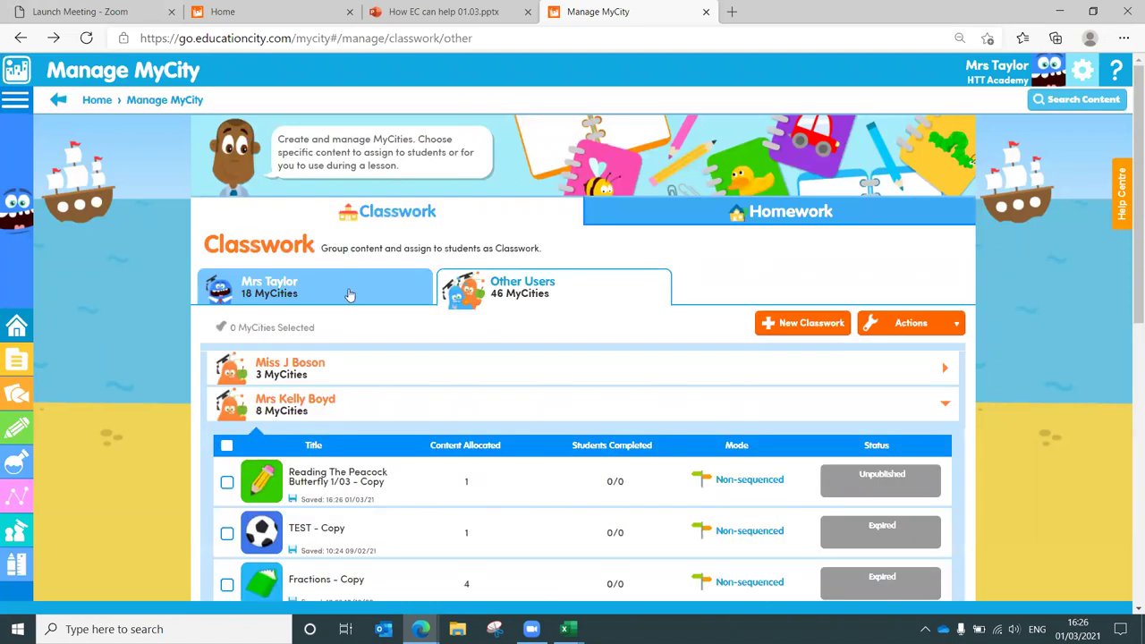
Show the Mrs Taylor Classwork list of 18 MyCities, then return to the PowerPoint deck
left_click(329, 292)
left_click(329, 292)
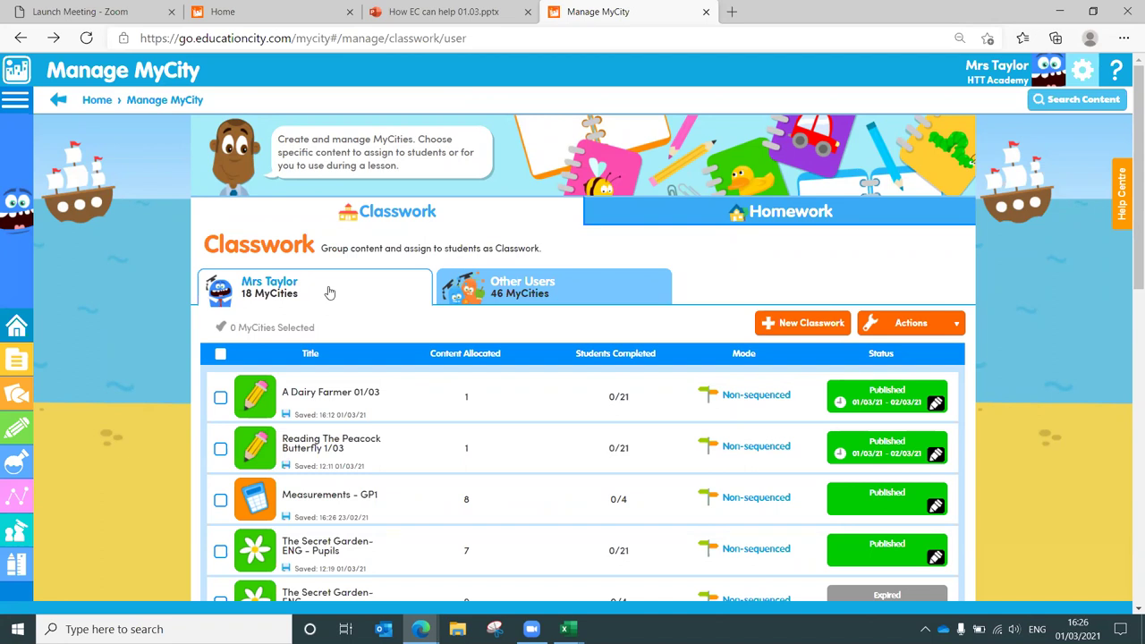
left_click(440, 12)
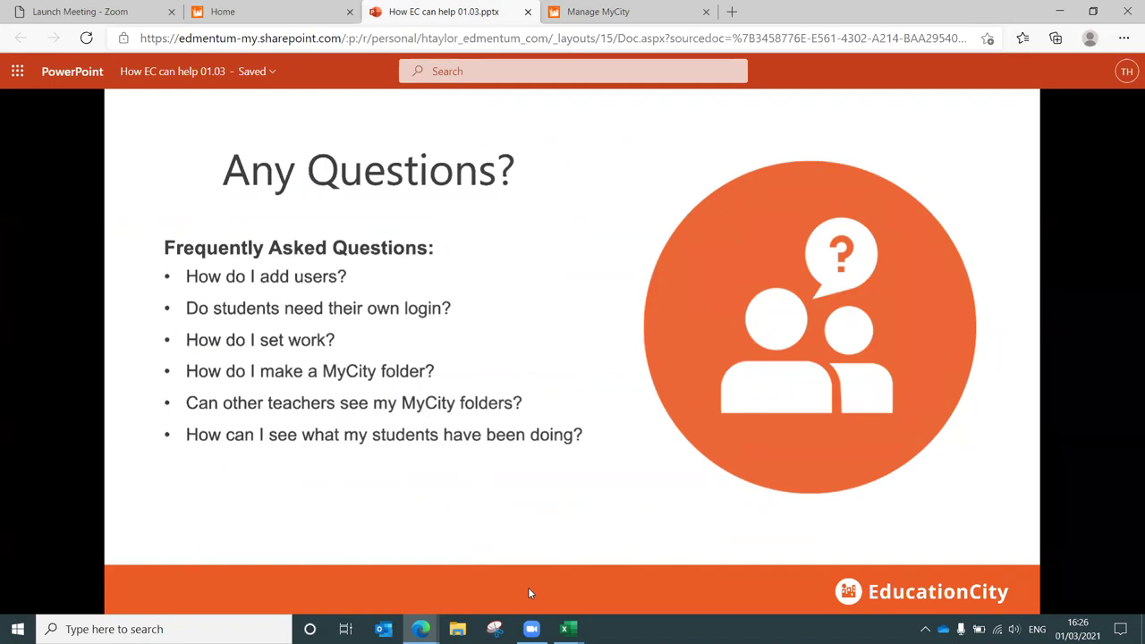
Advance the slideshow to the Contact Us slide
left_click(513, 510)
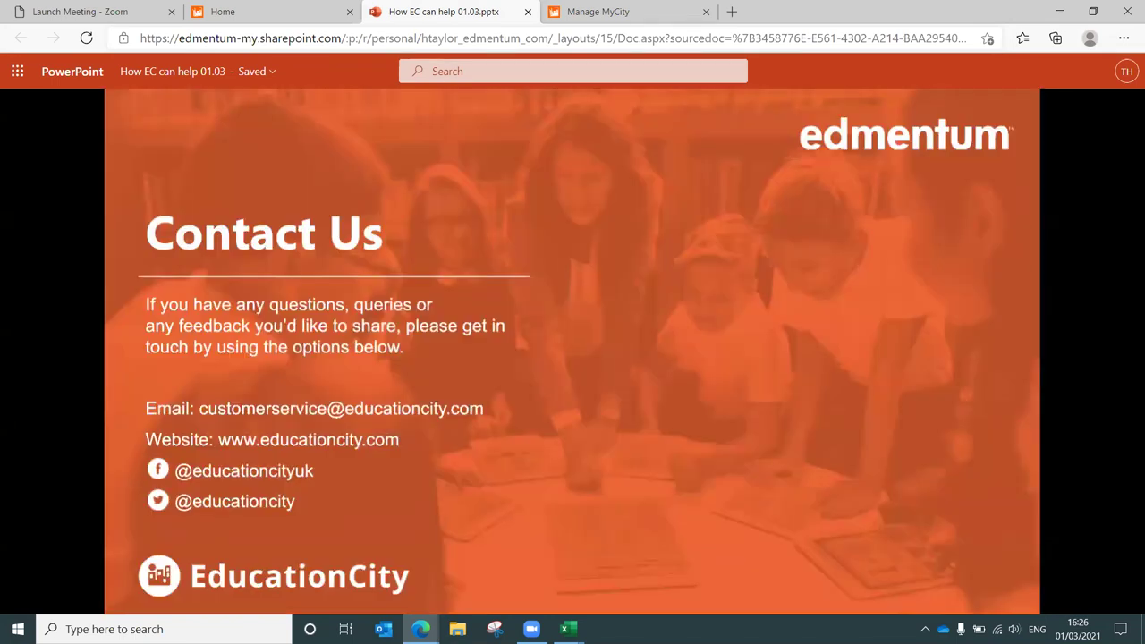